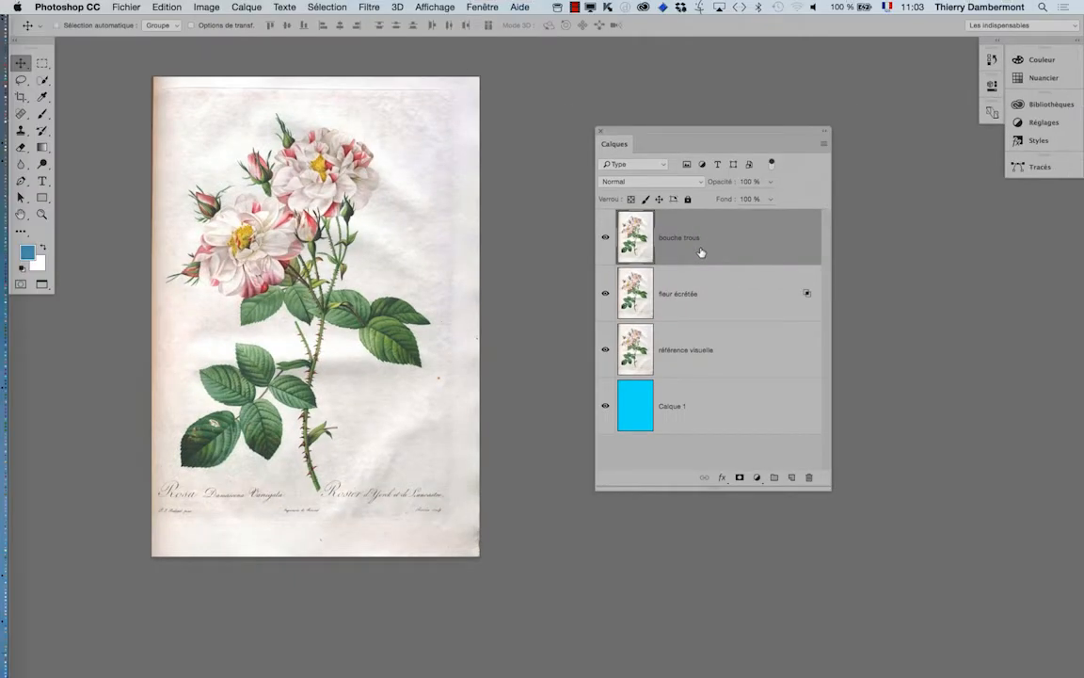
Add a hide-all layer mask to the "bouche trous" layer and move the layer list clear of the image.
left_click(253, 6)
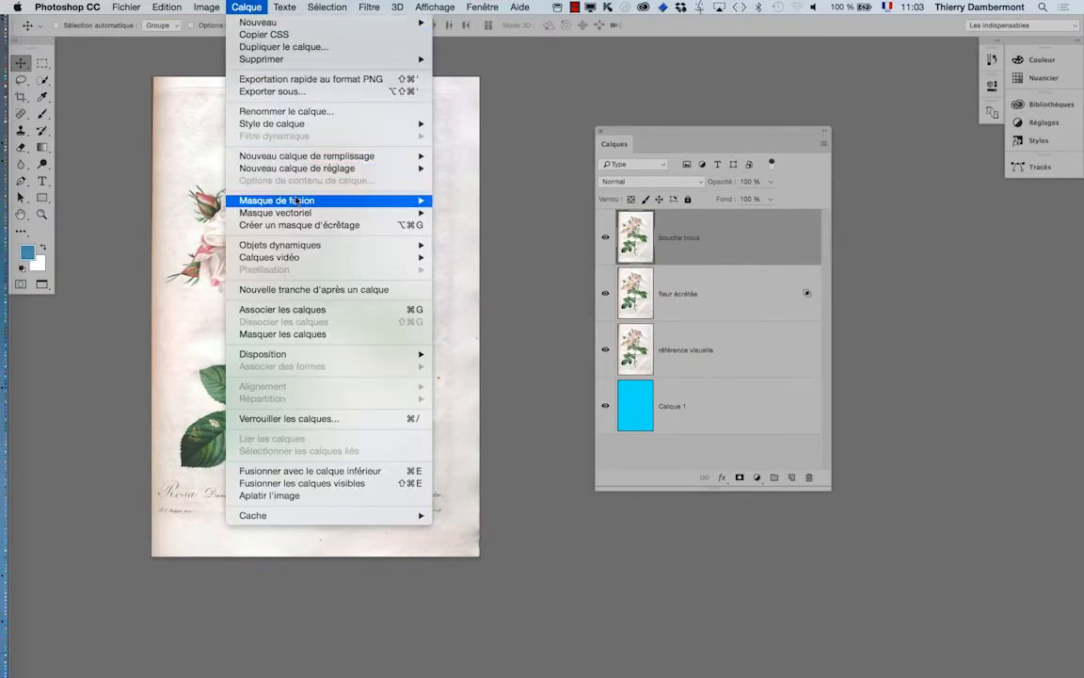
mouse_move(348, 200)
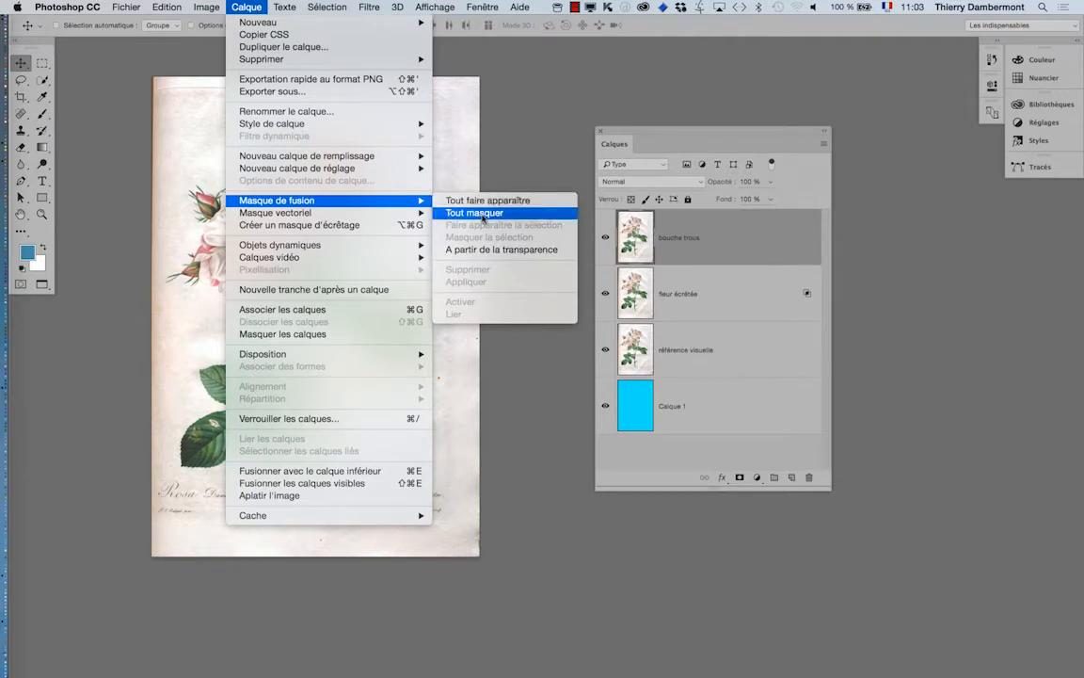
left_click(645, 129)
left_click_drag(652, 133, 599, 104)
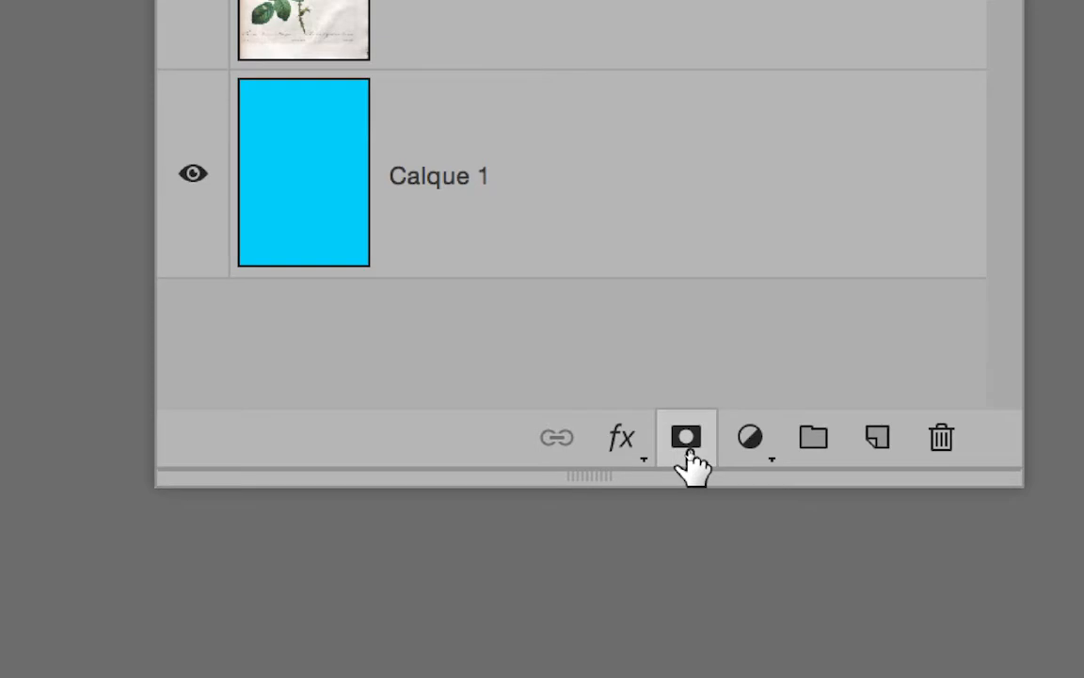
left_click(691, 461, "alt")
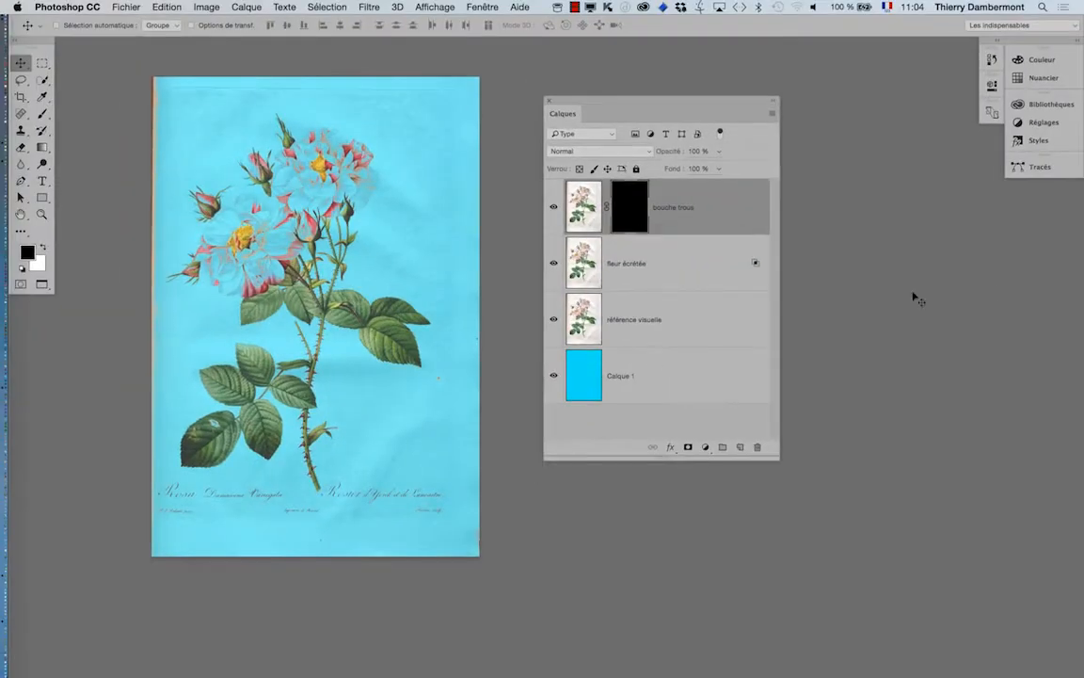
left_click_drag(671, 103, 779, 101)
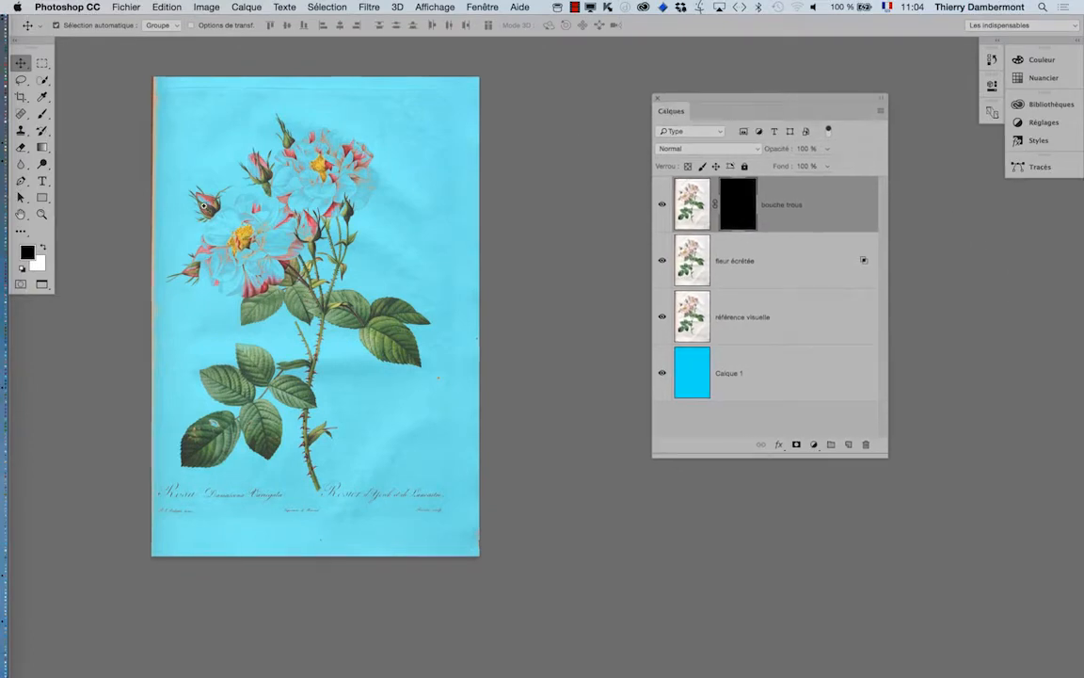
Paint white on the "bouche trous" mask with a brush of about 39 px over the lower flower's petal above the yellow centre.
left_click(208, 209, "super")
left_click(527, 237, "super")
left_click_drag(265, 235, 563, 312)
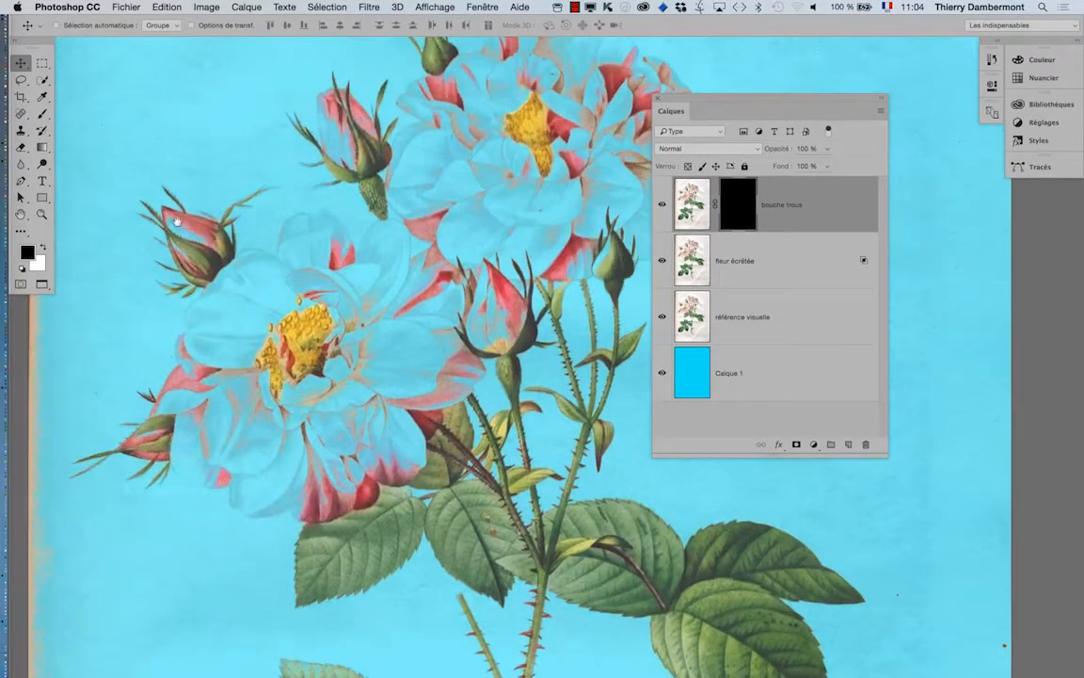
left_click(42, 115)
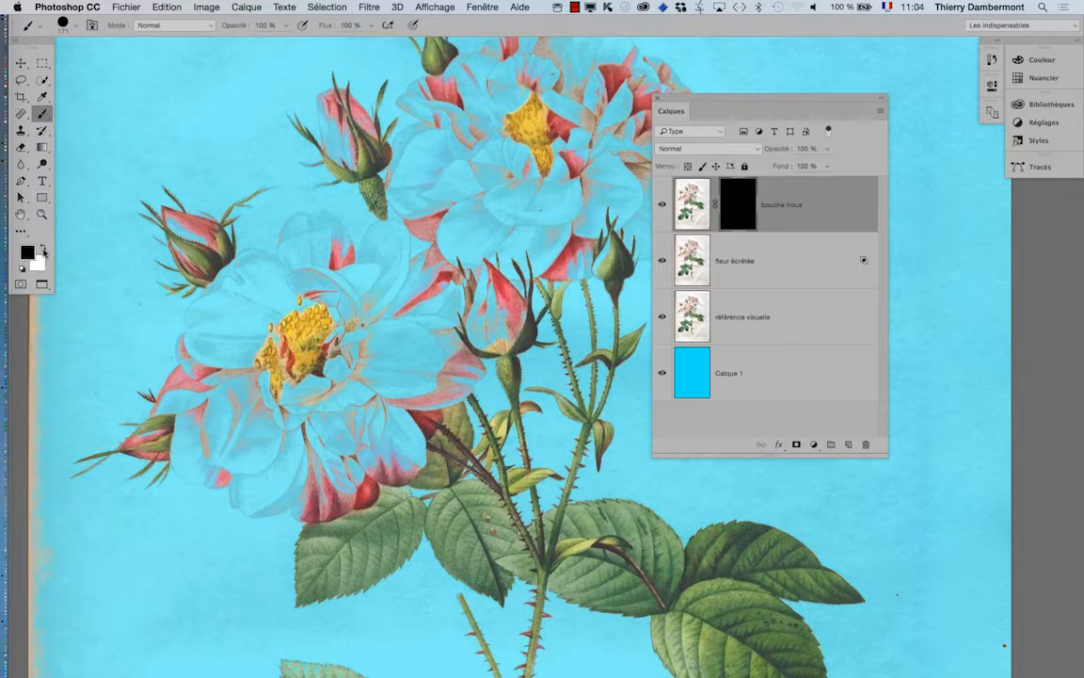
left_click(43, 249)
mouse_move(373, 337)
left_mouse_down()
mouse_move(317, 314)
mouse_move(300, 401)
left_mouse_up()
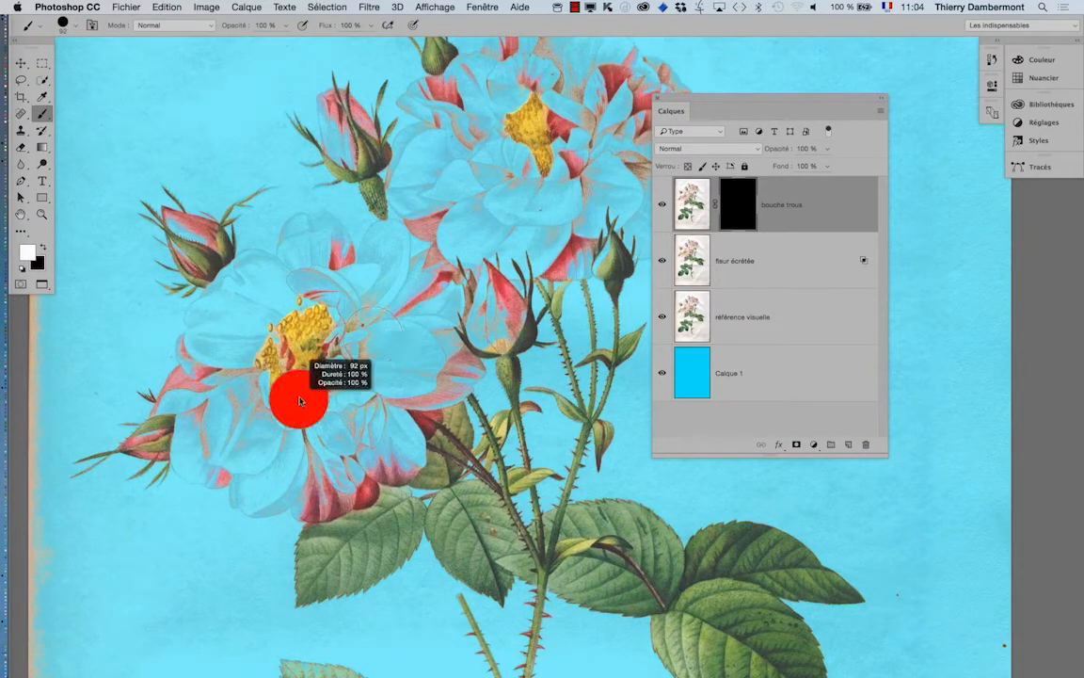
mouse_move(291, 357)
left_mouse_down()
mouse_move(269, 340)
mouse_move(254, 357)
left_mouse_up()
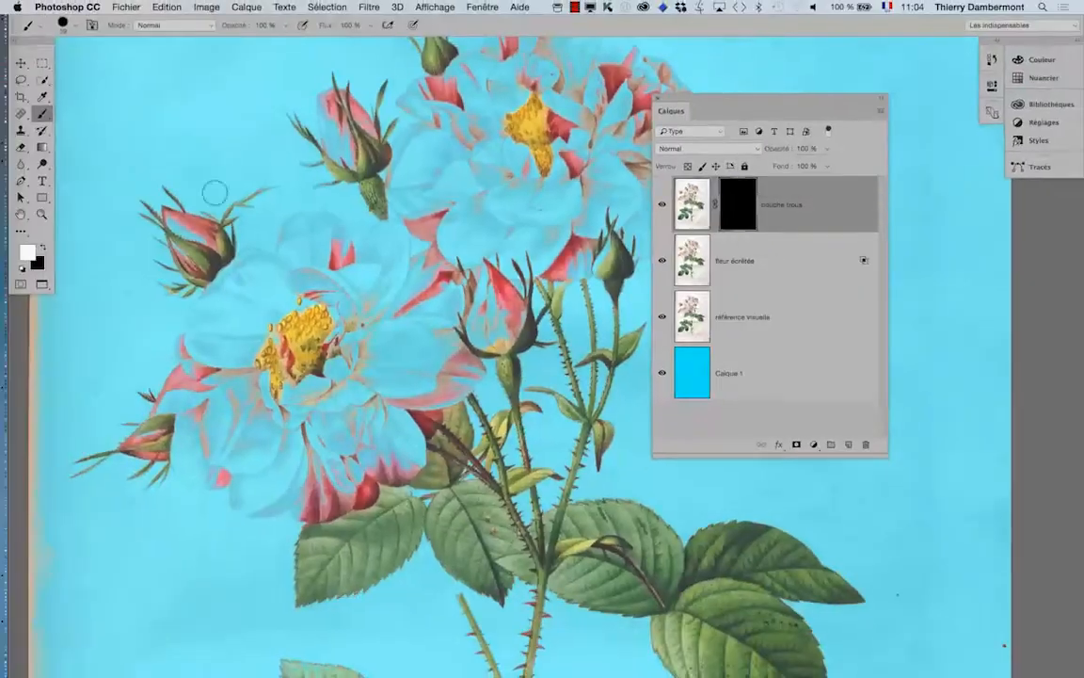
mouse_move(292, 301)
left_mouse_down()
mouse_move(242, 296)
mouse_move(287, 276)
mouse_move(268, 255)
mouse_move(225, 234)
left_mouse_up()
scroll(269, 278, "up", 2)
Toggle the visibility of the "référence visuelle" layer to compare the flower with and without it.
left_click(661, 320)
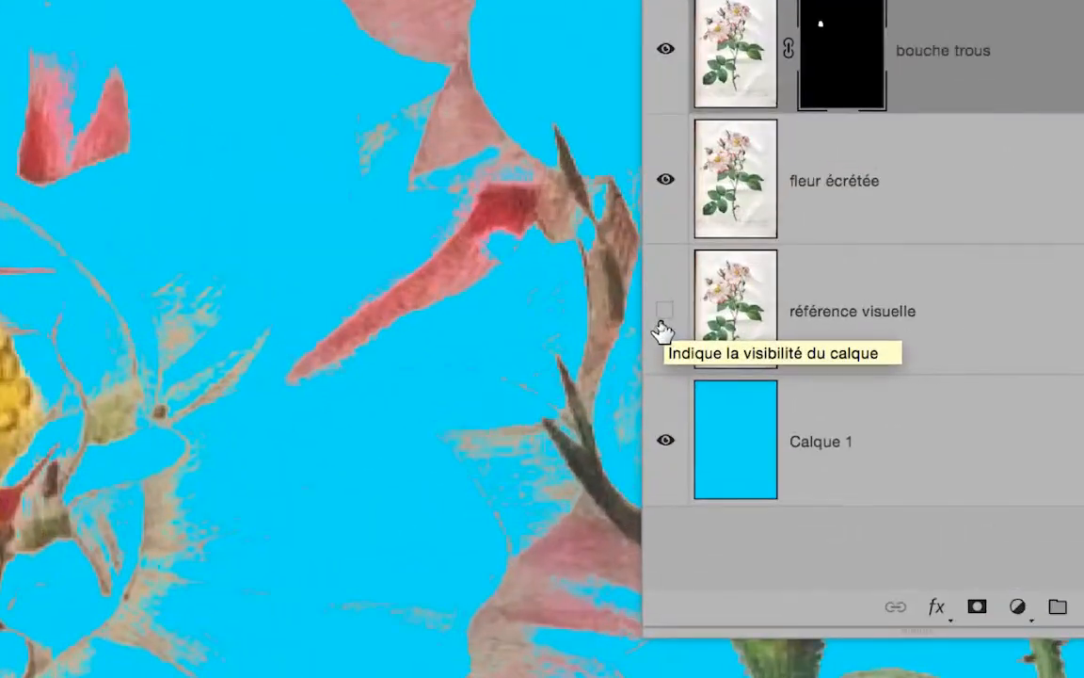
left_click(662, 316)
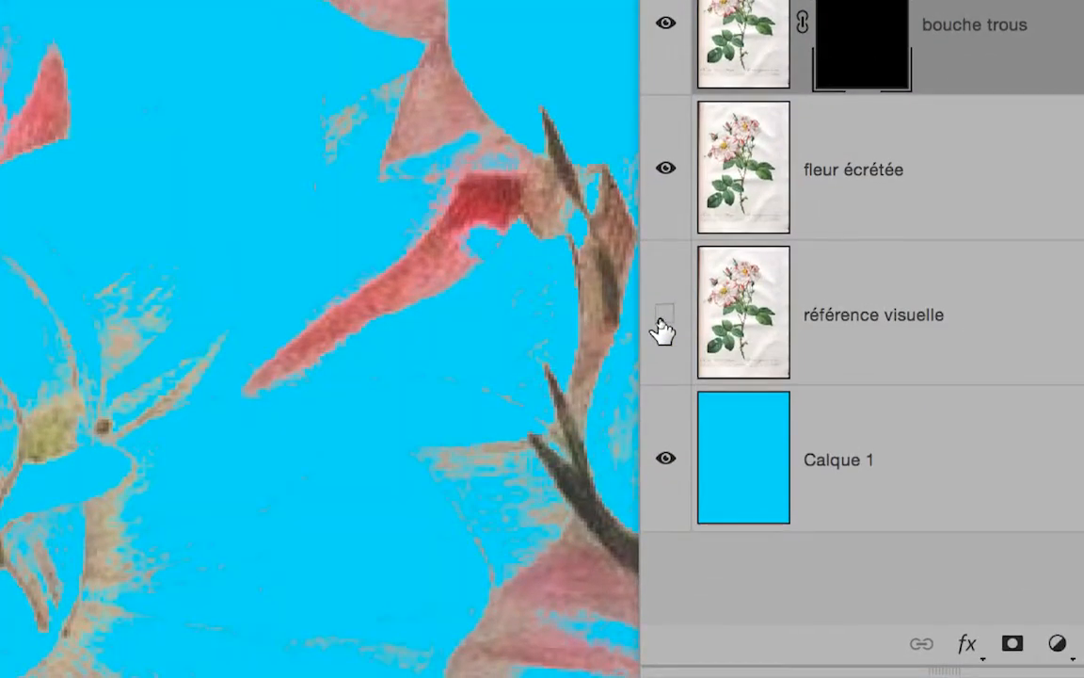
left_click(662, 320)
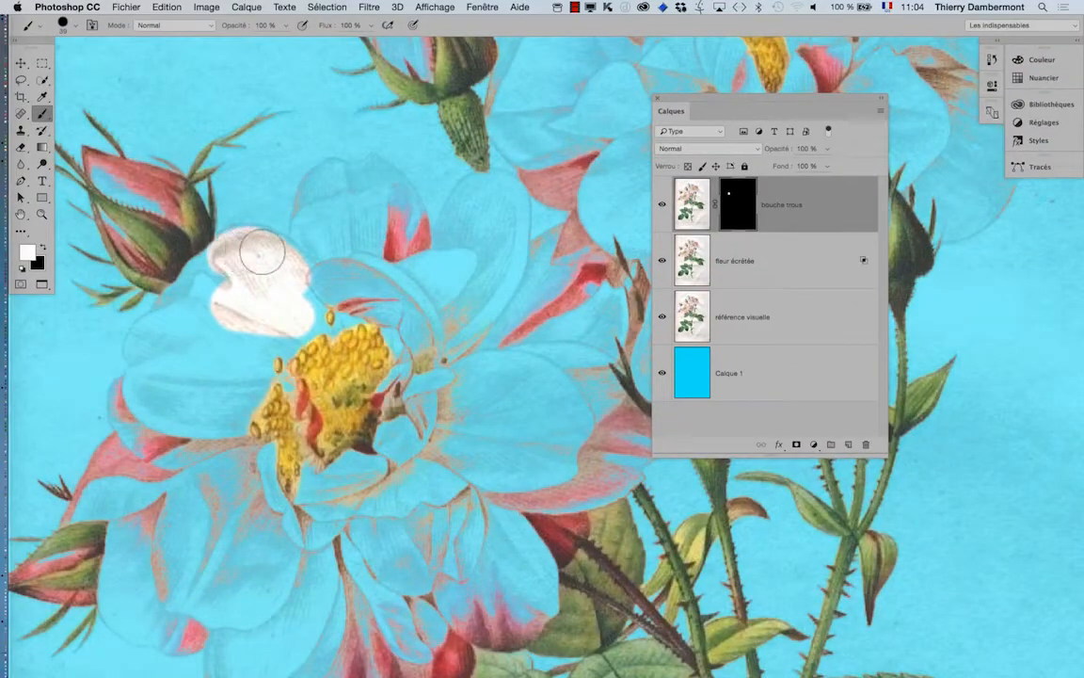
Paint white on the mask over the lower flower's upper-left petals and the petals around its yellow centre.
left_click_drag(226, 265, 179, 316)
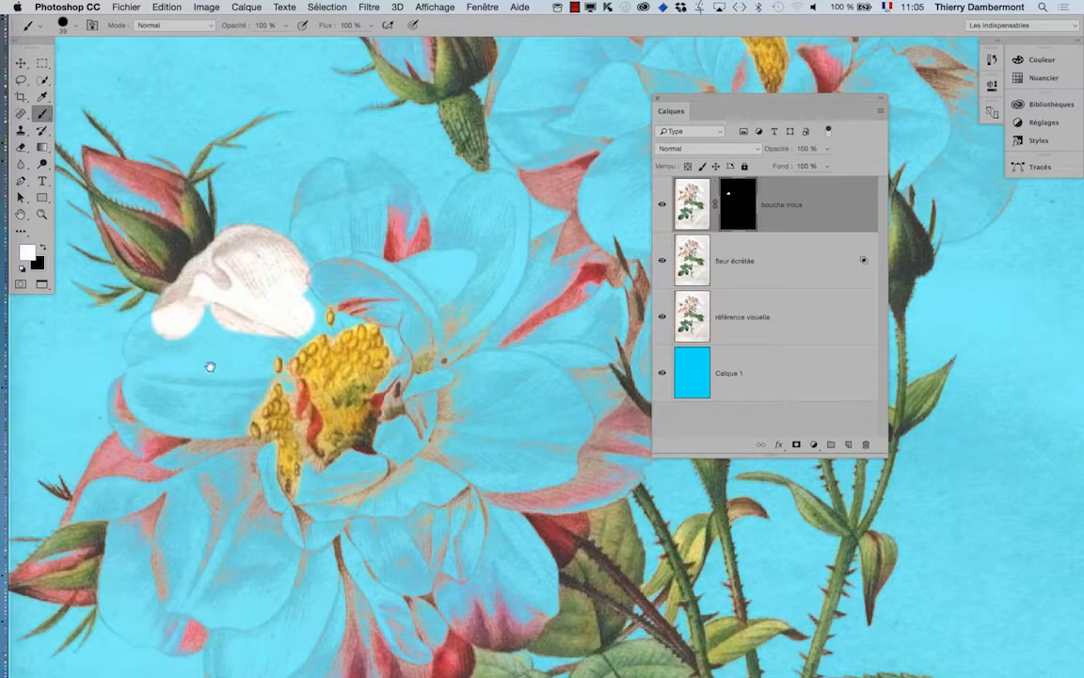
left_click_drag(211, 365, 286, 293)
left_click(243, 260)
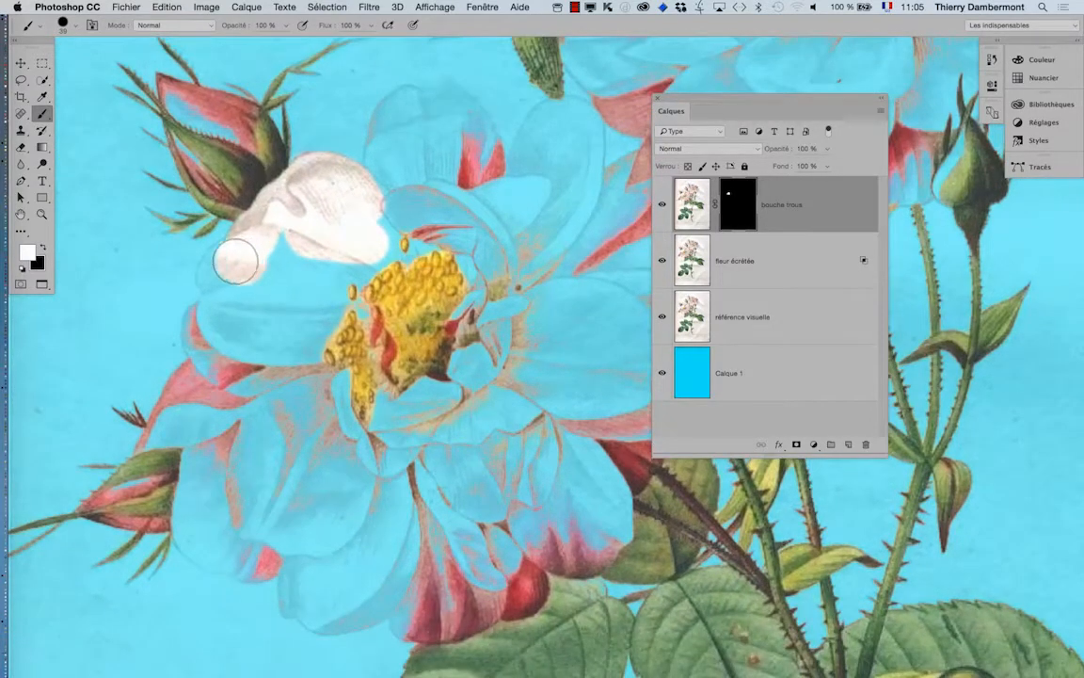
mouse_move(235, 260)
left_mouse_down()
mouse_move(222, 275)
mouse_move(228, 341)
left_mouse_up()
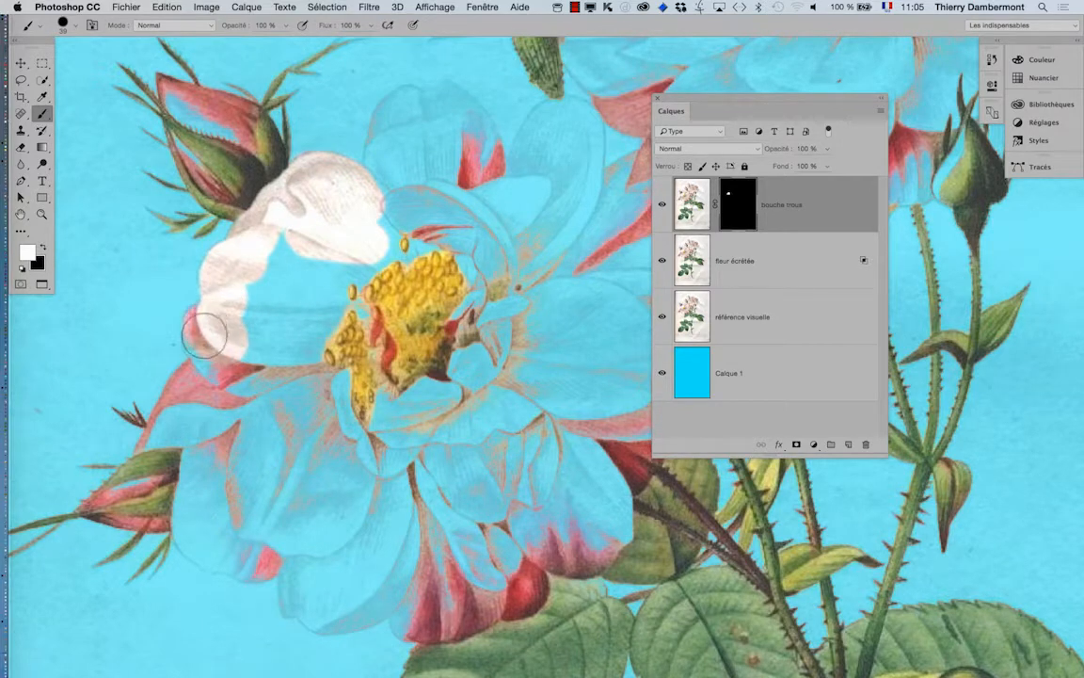
mouse_move(402, 209)
left_mouse_down()
mouse_move(387, 165)
mouse_move(407, 110)
mouse_move(381, 94)
mouse_move(415, 94)
mouse_move(478, 148)
mouse_move(381, 159)
mouse_move(396, 221)
mouse_move(446, 255)
mouse_move(325, 287)
mouse_move(424, 389)
left_mouse_up()
Paint white on the mask over the hole in the dark lower-left leaf.
left_click(441, 509, "alt")
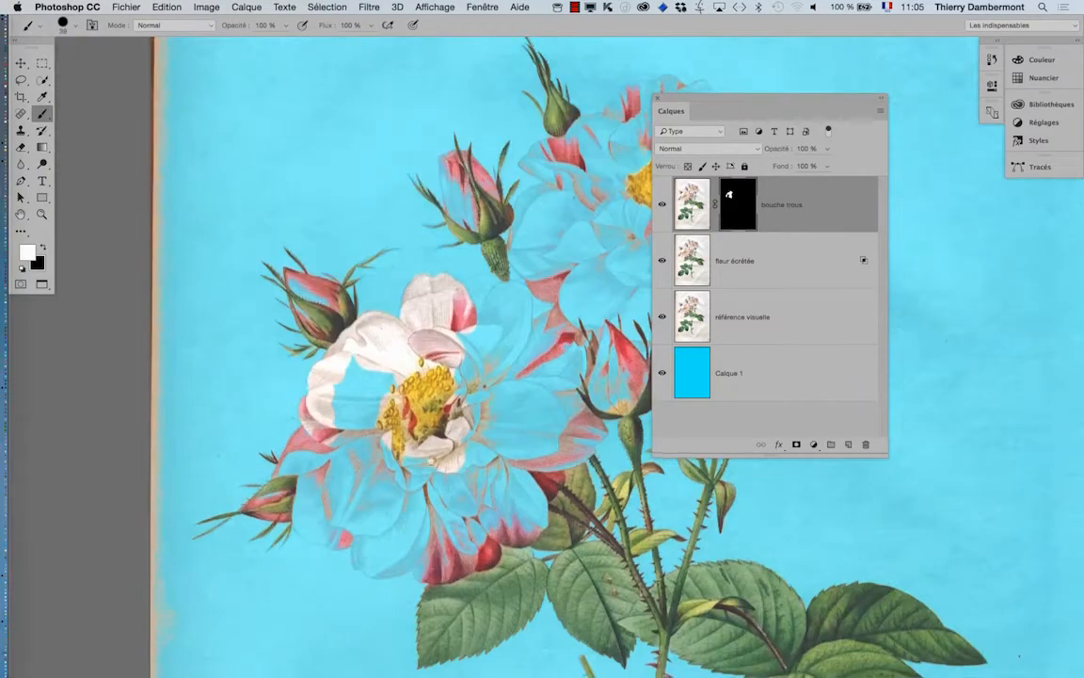
left_click_drag(424, 541, 406, 213)
left_click(328, 567, "super")
left_click(328, 567, "super")
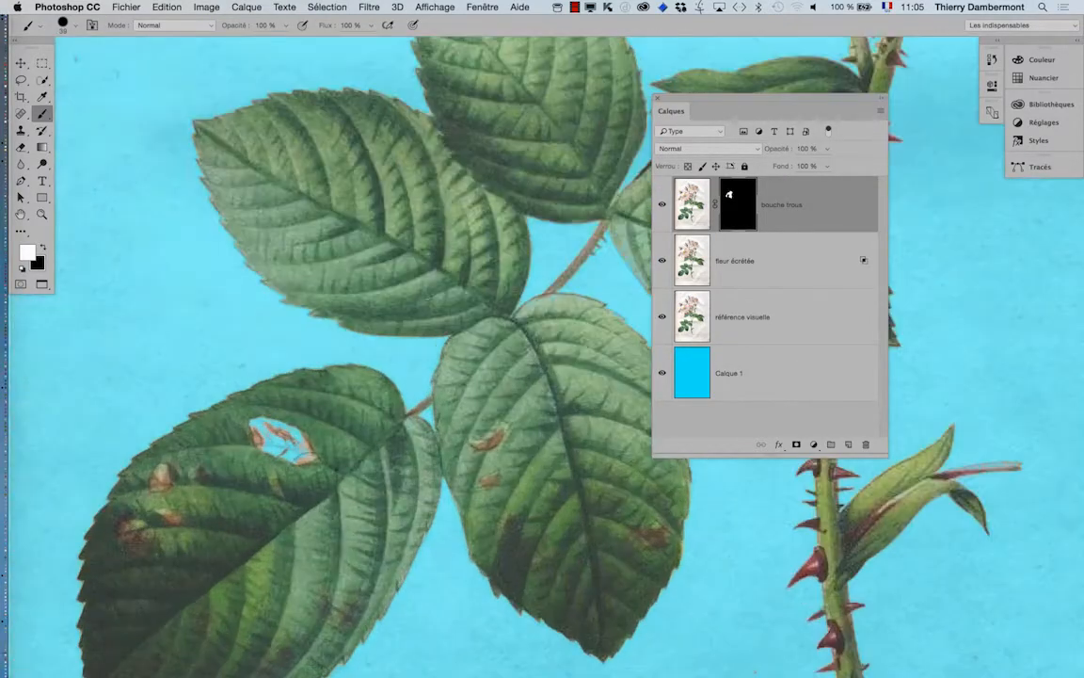
left_click(441, 482, "alt")
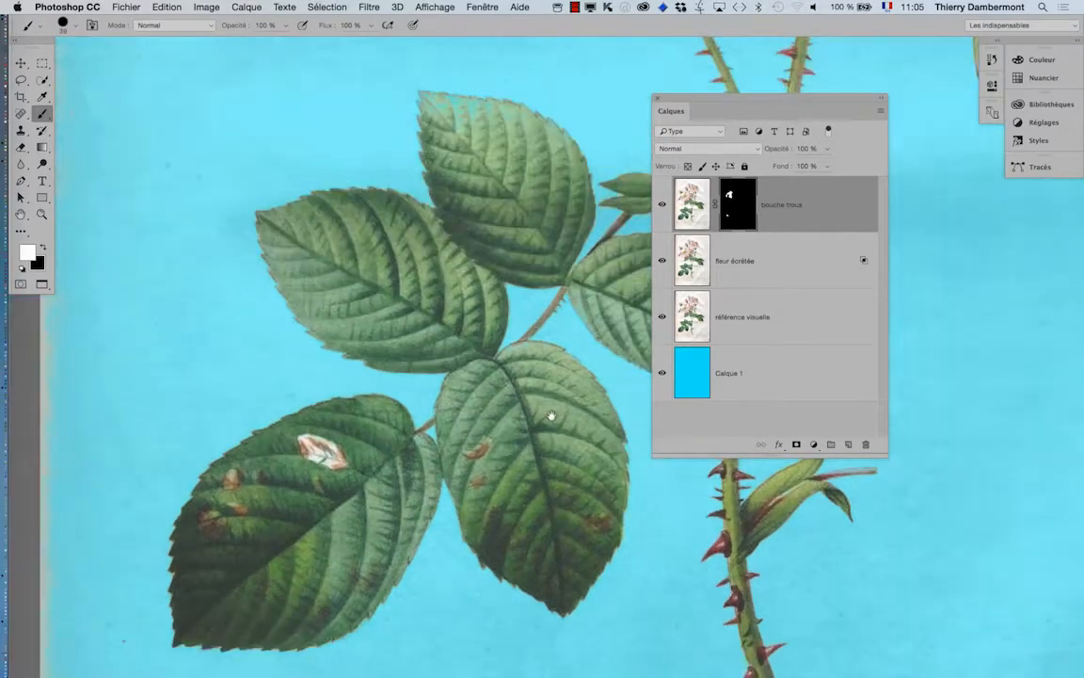
Enlarge the brush to 95 px with 80% hardness and paint white on the mask over the lower flower's right and lower petals.
left_click_drag(551, 415, 306, 540)
scroll(390, 531, "up", 10)
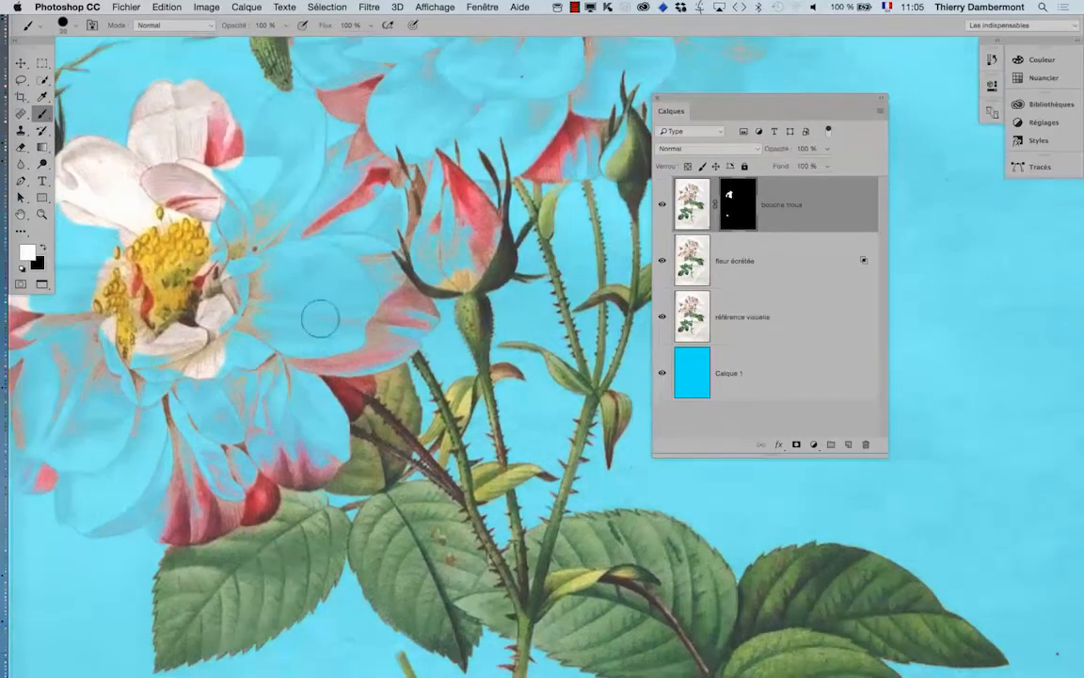
left_click_drag(321, 319, 377, 322, "ctrl+alt")
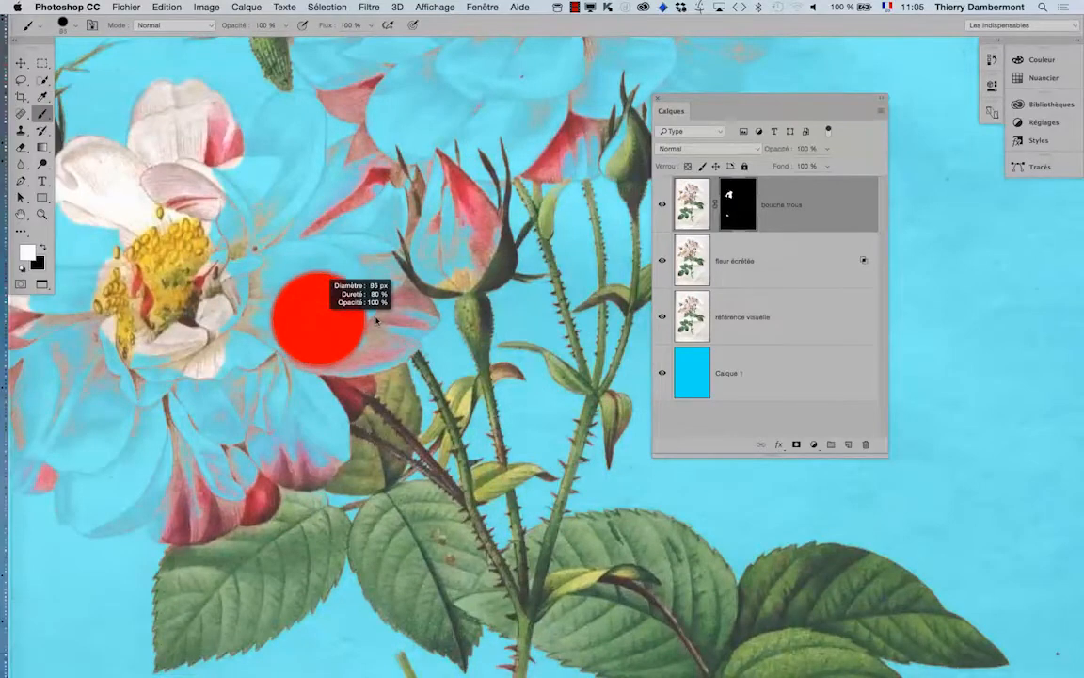
mouse_move(274, 306)
left_mouse_down()
mouse_move(268, 229)
mouse_move(209, 207)
mouse_move(249, 247)
mouse_move(242, 379)
mouse_move(202, 419)
mouse_move(153, 417)
mouse_move(169, 353)
mouse_move(186, 346)
mouse_move(404, 389)
left_mouse_up()
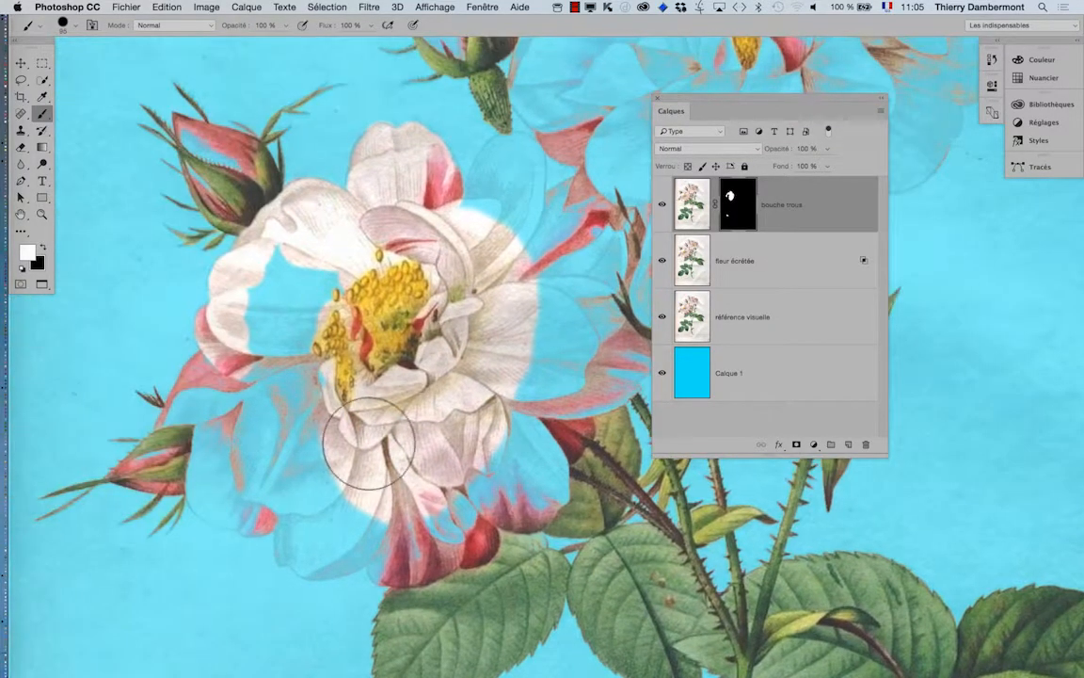
mouse_move(367, 448)
left_mouse_down()
mouse_move(295, 459)
mouse_move(263, 429)
mouse_move(291, 292)
mouse_move(309, 265)
mouse_move(273, 293)
mouse_move(295, 344)
mouse_move(391, 386)
mouse_move(410, 383)
mouse_move(362, 394)
mouse_move(410, 417)
mouse_move(394, 441)
mouse_move(337, 463)
left_mouse_up()
mouse_move(386, 394)
left_mouse_down()
mouse_move(413, 362)
mouse_move(409, 315)
mouse_move(334, 329)
mouse_move(358, 415)
mouse_move(328, 545)
left_mouse_up()
Paint white on the mask over the upper flower's inner petals and left edge, moving the layer list out of the way.
mouse_move(498, 327)
left_mouse_down()
mouse_move(429, 388)
mouse_move(394, 370)
mouse_move(371, 335)
mouse_move(418, 215)
mouse_move(537, 149)
left_mouse_up()
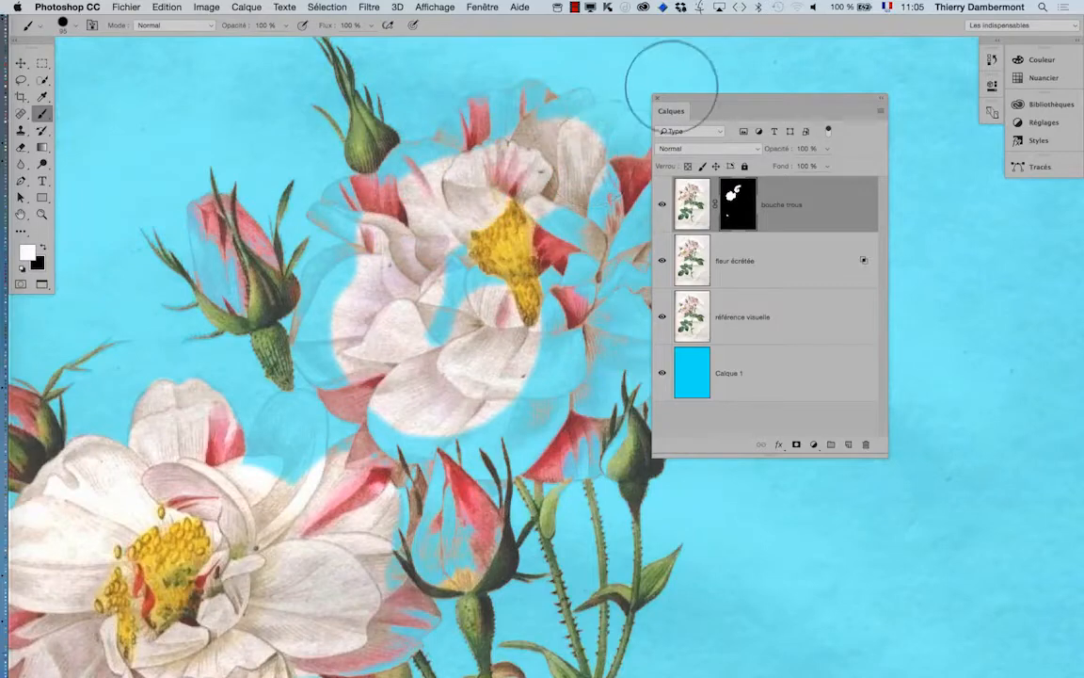
left_click_drag(671, 99, 834, 173)
mouse_move(595, 270)
left_mouse_down()
mouse_move(640, 292)
mouse_move(588, 388)
mouse_move(528, 394)
mouse_move(424, 372)
mouse_move(546, 365)
mouse_move(499, 282)
mouse_move(442, 235)
mouse_move(428, 198)
mouse_move(535, 156)
mouse_move(579, 164)
mouse_move(603, 202)
mouse_move(570, 216)
mouse_move(680, 311)
mouse_move(534, 259)
mouse_move(377, 256)
mouse_move(363, 297)
mouse_move(418, 344)
left_mouse_up()
left_click(439, 366, "super")
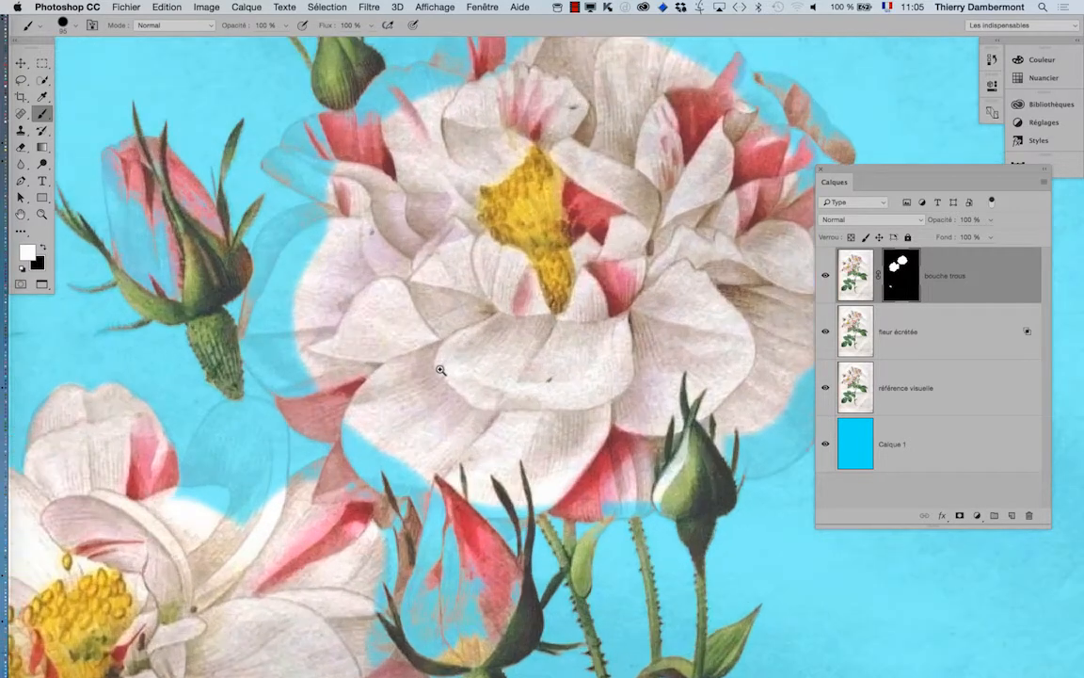
mouse_move(436, 403)
left_mouse_down()
mouse_move(365, 418)
mouse_move(290, 369)
mouse_move(266, 335)
mouse_move(301, 378)
mouse_move(264, 334)
mouse_move(282, 246)
mouse_move(343, 226)
mouse_move(310, 247)
mouse_move(322, 344)
left_mouse_up()
Reduce the brush to 28 px and paint white on the mask over the pink bud beside the upper flower.
left_click_drag(268, 438, 363, 449)
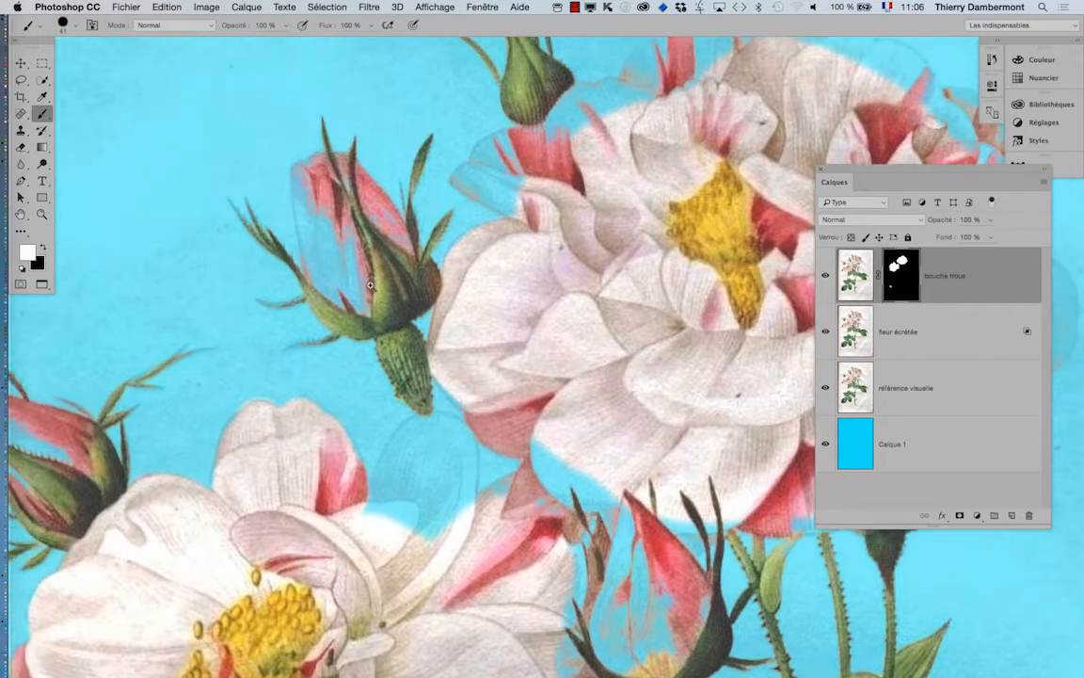
left_click_drag(370, 285, 381, 286)
mouse_move(375, 341)
left_mouse_down()
mouse_move(332, 219)
mouse_move(344, 296)
mouse_move(310, 261)
mouse_move(297, 197)
left_mouse_up()
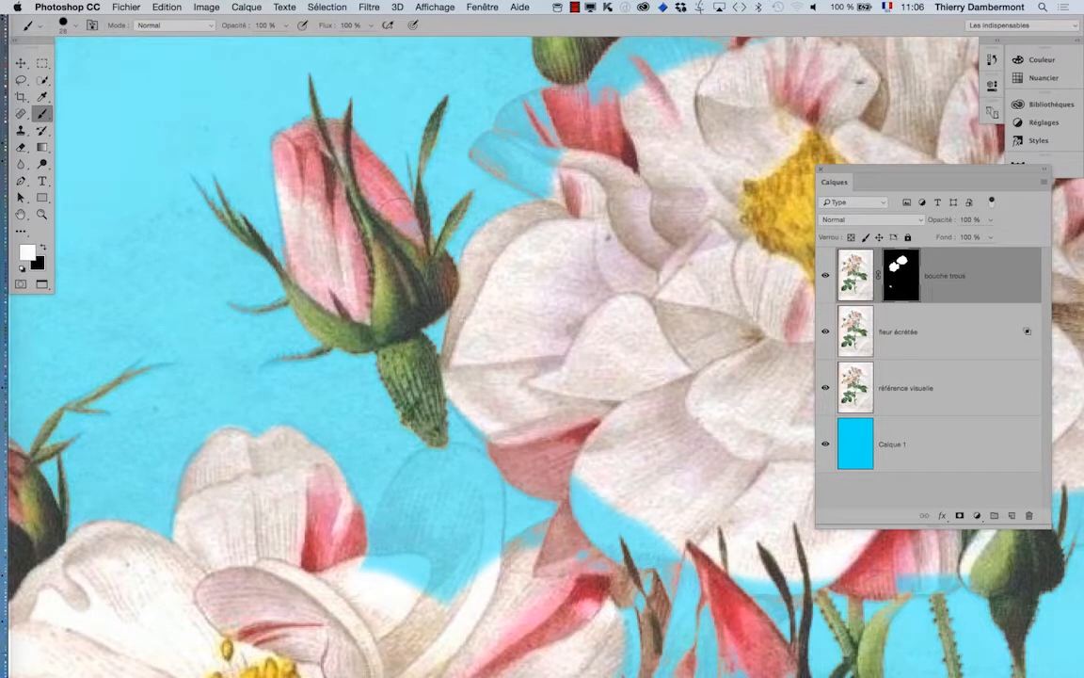
Paint white on the mask along the upper flower's upper-left and top petal edges with a 24 px brush.
mouse_move(463, 343)
left_mouse_down()
mouse_move(474, 462)
mouse_move(392, 535)
left_mouse_up()
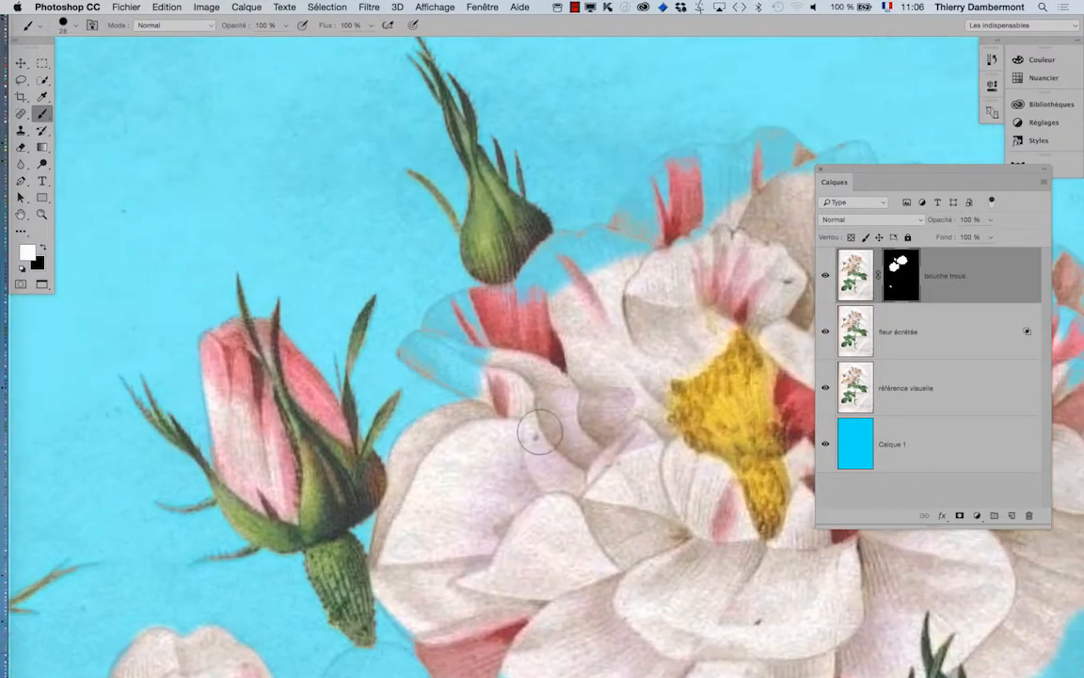
mouse_move(534, 417)
left_mouse_down()
mouse_move(414, 349)
mouse_move(461, 307)
mouse_move(530, 283)
mouse_move(570, 251)
mouse_move(603, 257)
left_mouse_up()
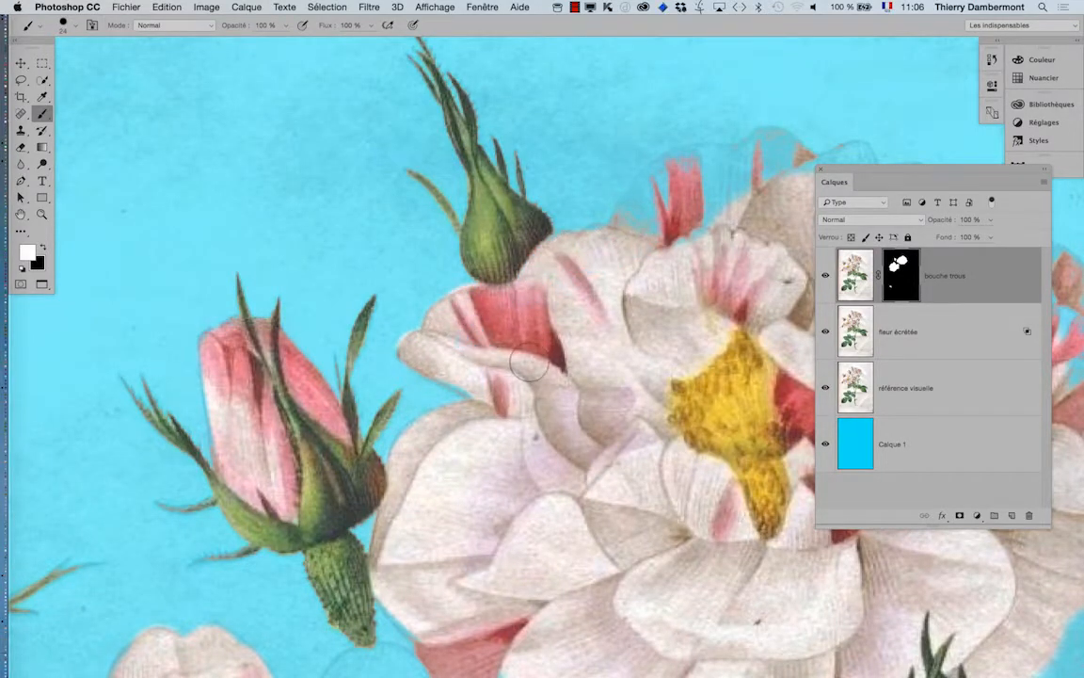
left_click_drag(570, 373, 387, 526)
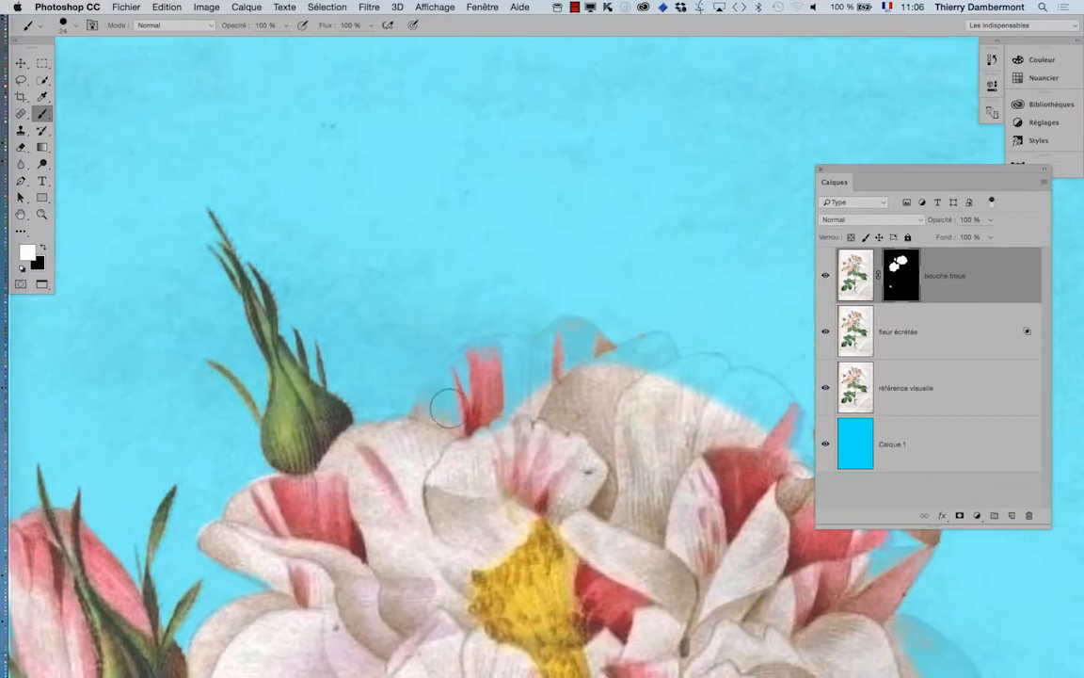
mouse_move(448, 407)
left_mouse_down()
mouse_move(431, 435)
mouse_move(474, 362)
mouse_move(561, 342)
mouse_move(595, 350)
mouse_move(403, 499)
left_mouse_up()
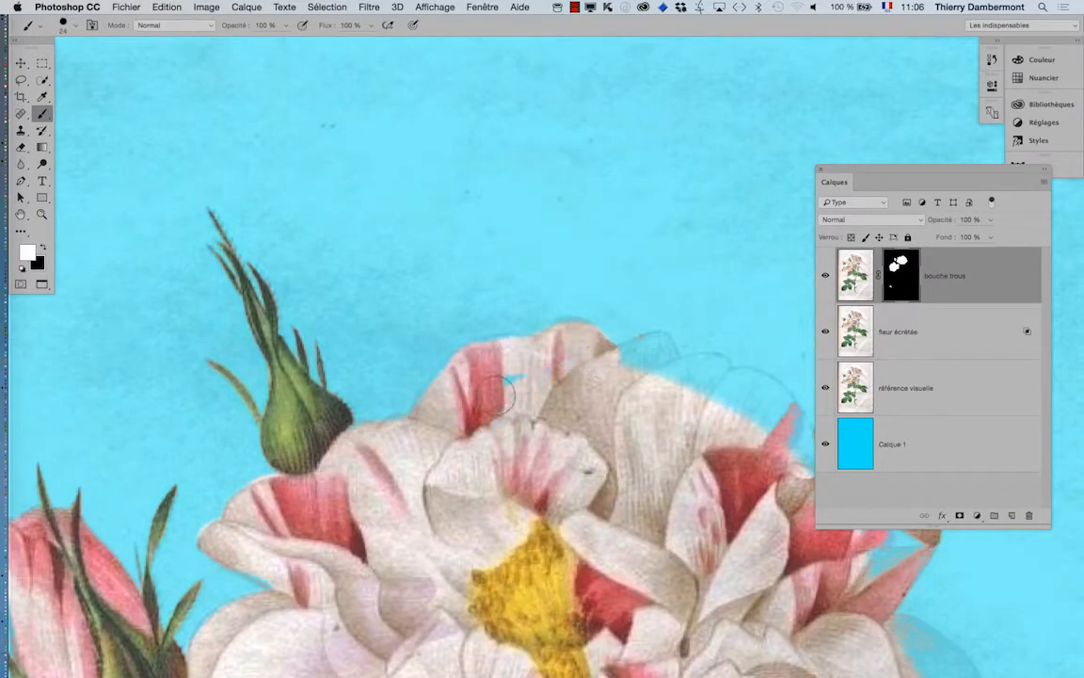
left_click_drag(478, 447, 385, 403)
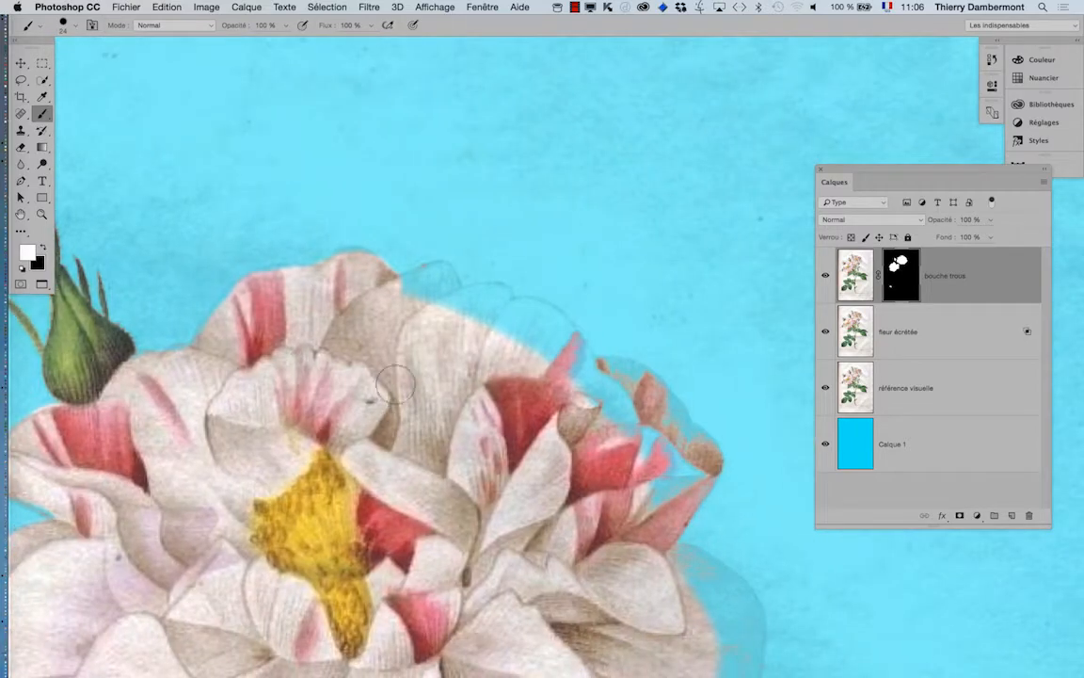
mouse_move(408, 301)
left_mouse_down()
mouse_move(437, 280)
mouse_move(456, 298)
mouse_move(539, 327)
mouse_move(672, 415)
mouse_move(695, 454)
mouse_move(651, 512)
mouse_move(668, 437)
mouse_move(603, 394)
left_mouse_up()
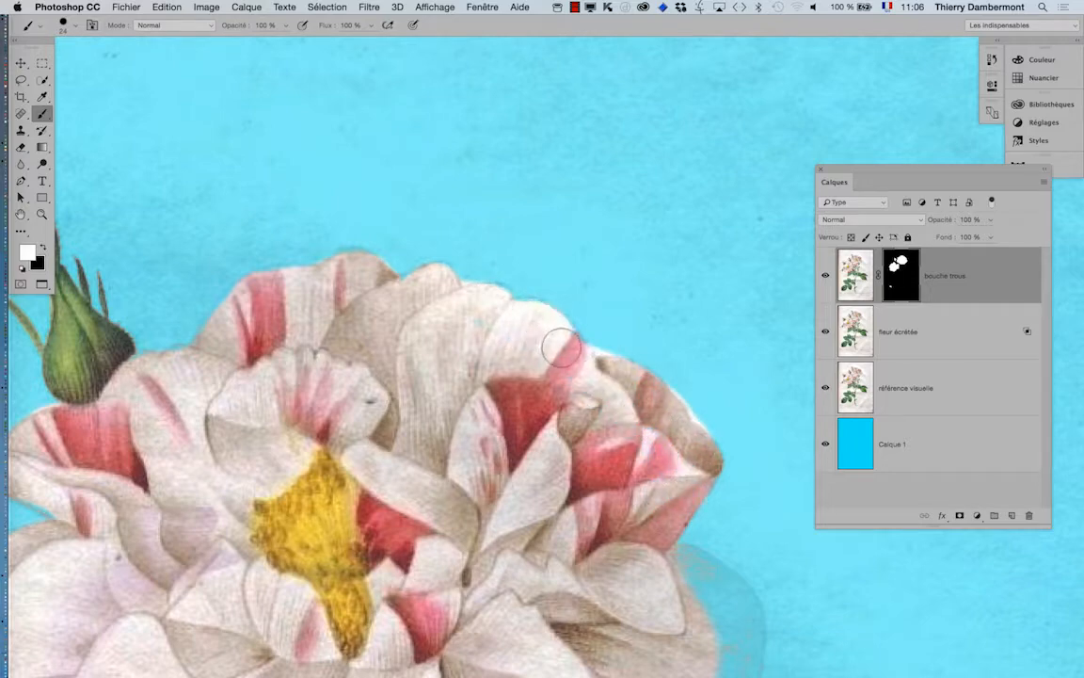
Paint white on the mask over the outer petals on the upper flower's right side, filling the remaining gaps there.
scroll(458, 323, "down", 10)
scroll(459, 323, "right", 5)
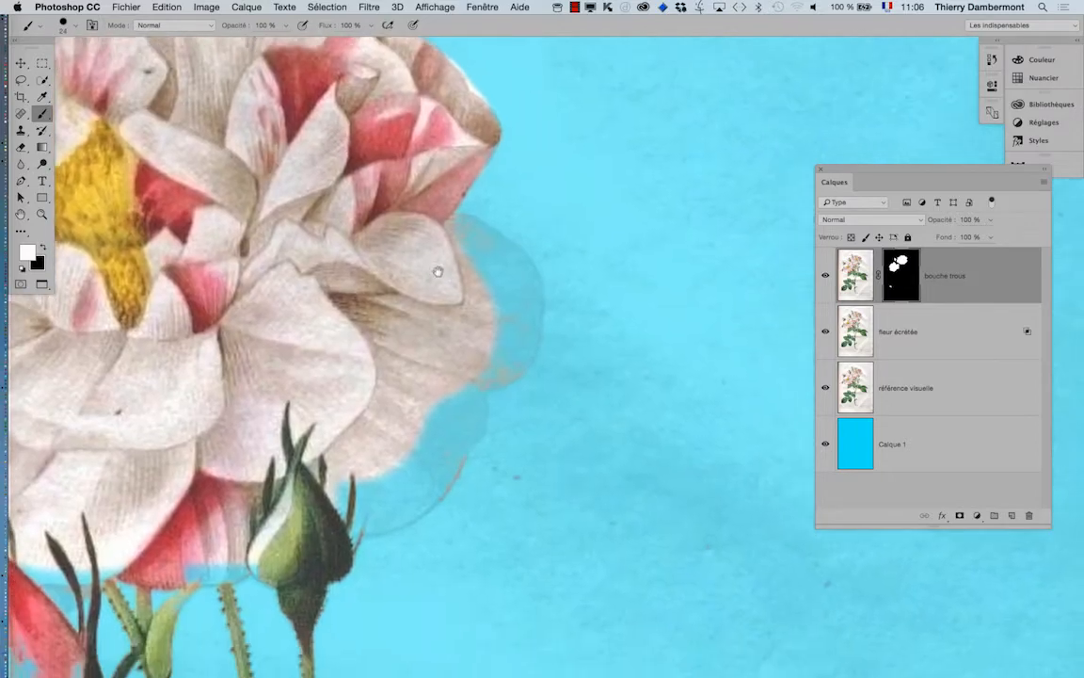
mouse_move(478, 239)
left_mouse_down()
mouse_move(501, 281)
mouse_move(484, 339)
mouse_move(414, 461)
mouse_move(320, 454)
left_mouse_up()
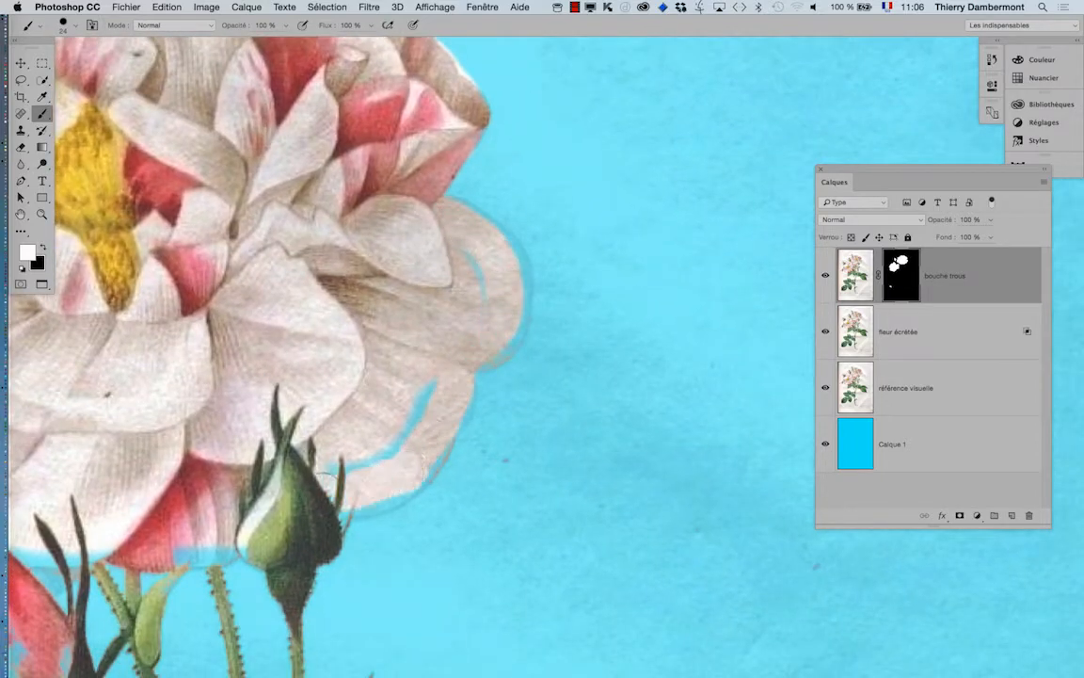
left_click_drag(435, 395, 334, 463)
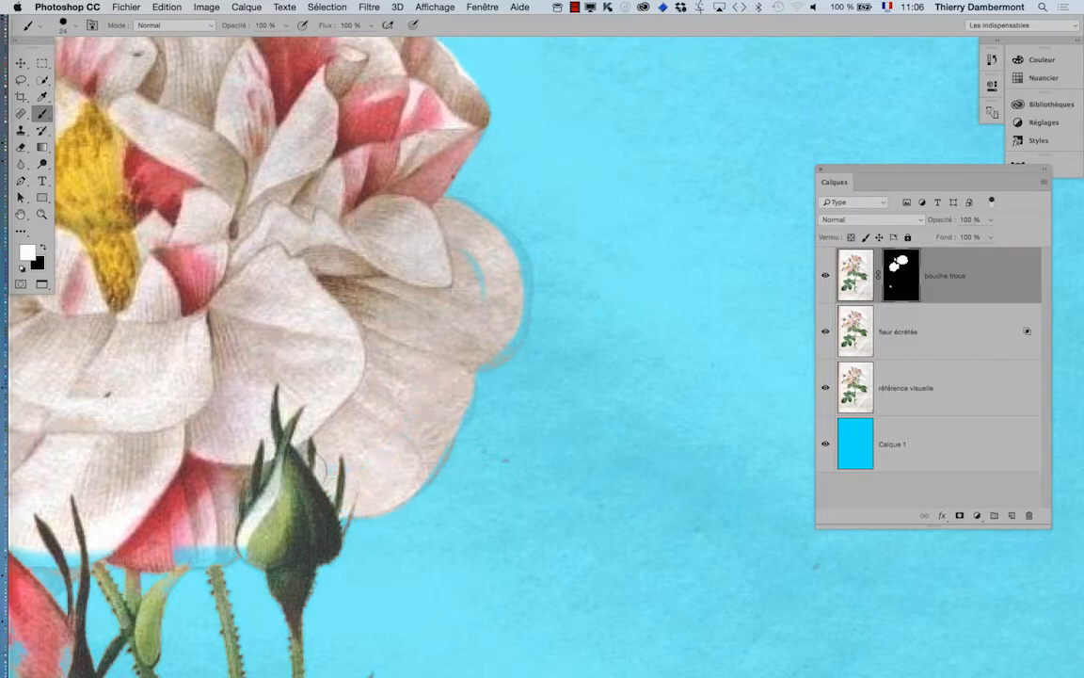
left_click_drag(476, 224, 483, 234)
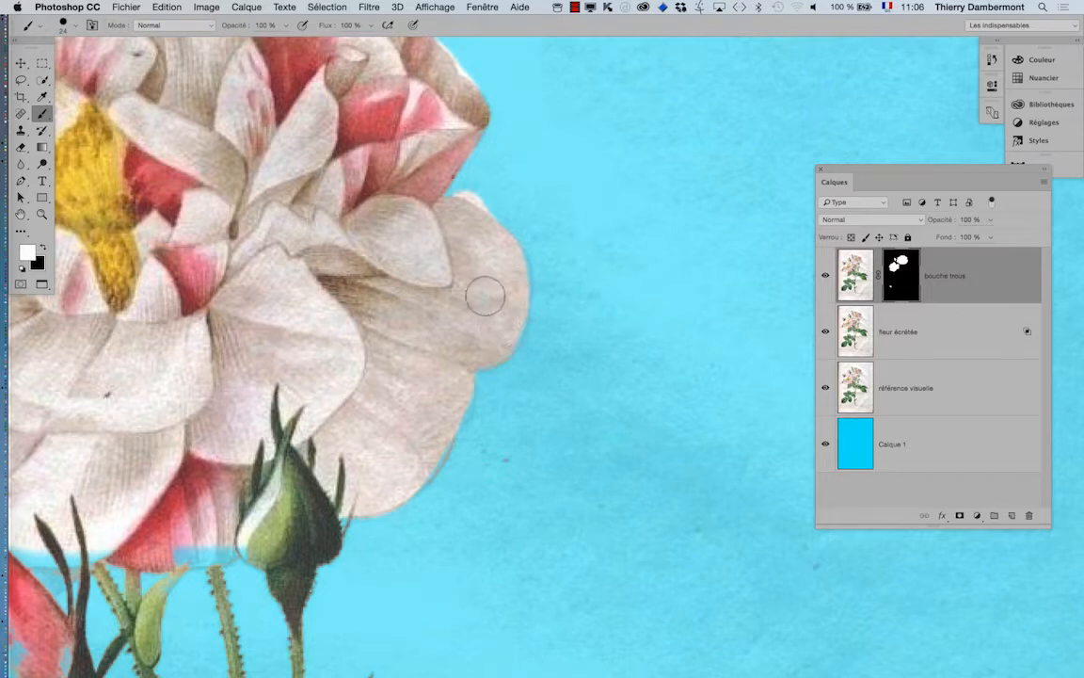
Paint black on the mask at the notch on the upper flower's right edge, and white over the pink petal beside the green bud.
key("x")
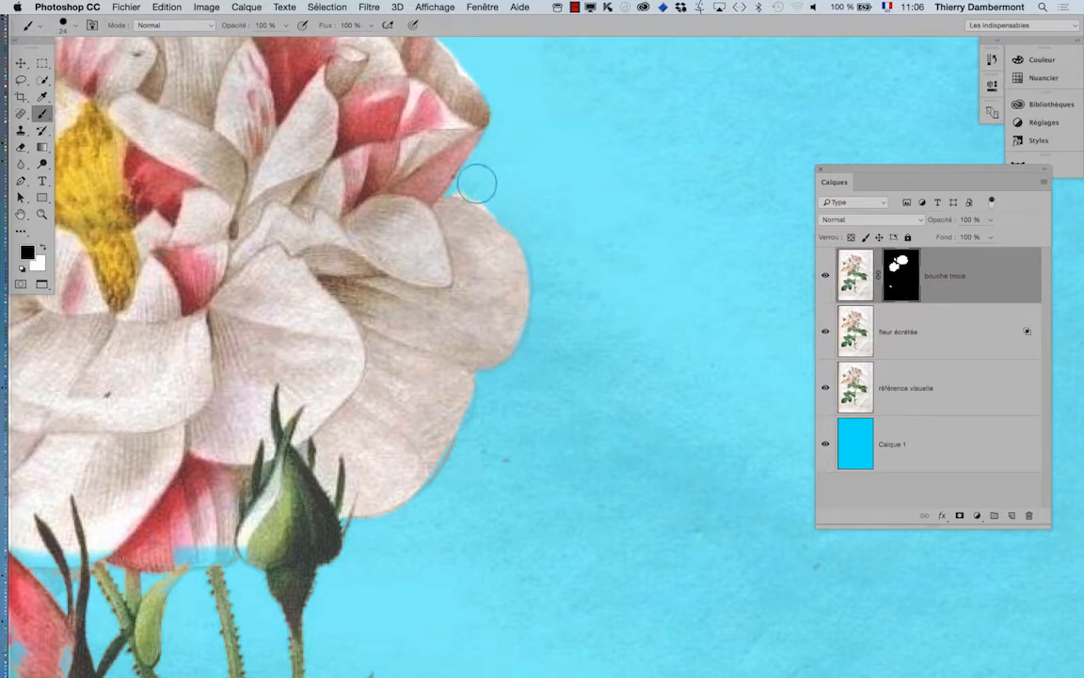
left_click_drag(518, 194, 473, 188)
left_click_drag(415, 435, 568, 307)
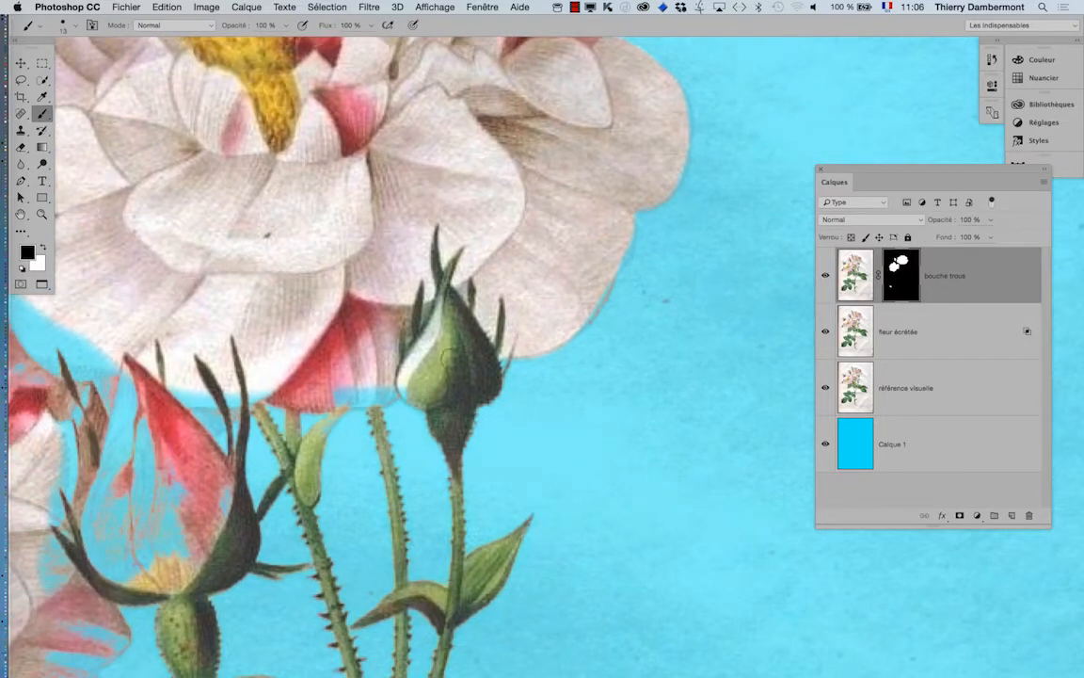
key("x")
left_click_drag(433, 349, 442, 350)
mouse_move(421, 374)
left_mouse_down()
mouse_move(423, 353)
mouse_move(406, 380)
mouse_move(341, 387)
mouse_move(399, 378)
left_mouse_up()
Paint white on the mask over the central pink bud, the upper flower's lower petals and the lower flower's right-hand petals.
scroll(398, 379, "down", 5)
scroll(398, 378, "left", 5)
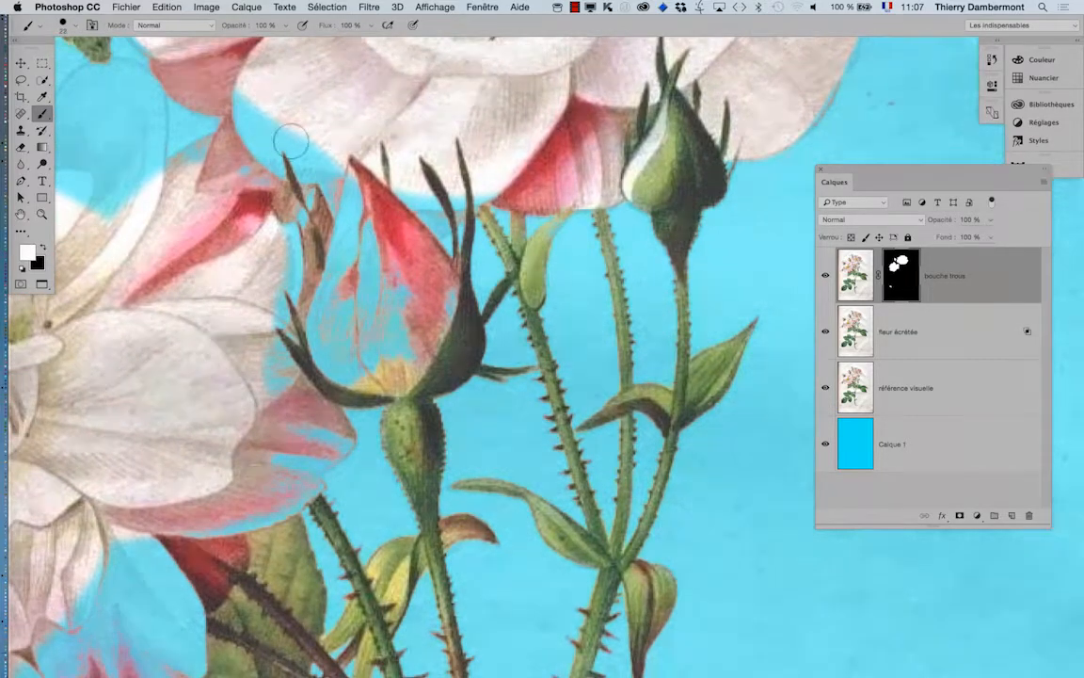
mouse_move(291, 141)
left_mouse_down()
mouse_move(315, 162)
mouse_move(333, 158)
mouse_move(266, 100)
mouse_move(302, 170)
mouse_move(297, 156)
mouse_move(252, 162)
mouse_move(326, 158)
mouse_move(350, 188)
mouse_move(360, 247)
mouse_move(337, 353)
mouse_move(398, 360)
mouse_move(441, 329)
mouse_move(397, 281)
mouse_move(370, 332)
mouse_move(393, 168)
mouse_move(375, 144)
mouse_move(422, 178)
mouse_move(475, 172)
mouse_move(490, 150)
mouse_move(377, 240)
mouse_move(376, 226)
mouse_move(253, 259)
mouse_move(254, 236)
mouse_move(268, 221)
mouse_move(265, 323)
mouse_move(233, 465)
mouse_move(257, 374)
mouse_move(285, 420)
mouse_move(313, 436)
mouse_move(235, 499)
left_mouse_up()
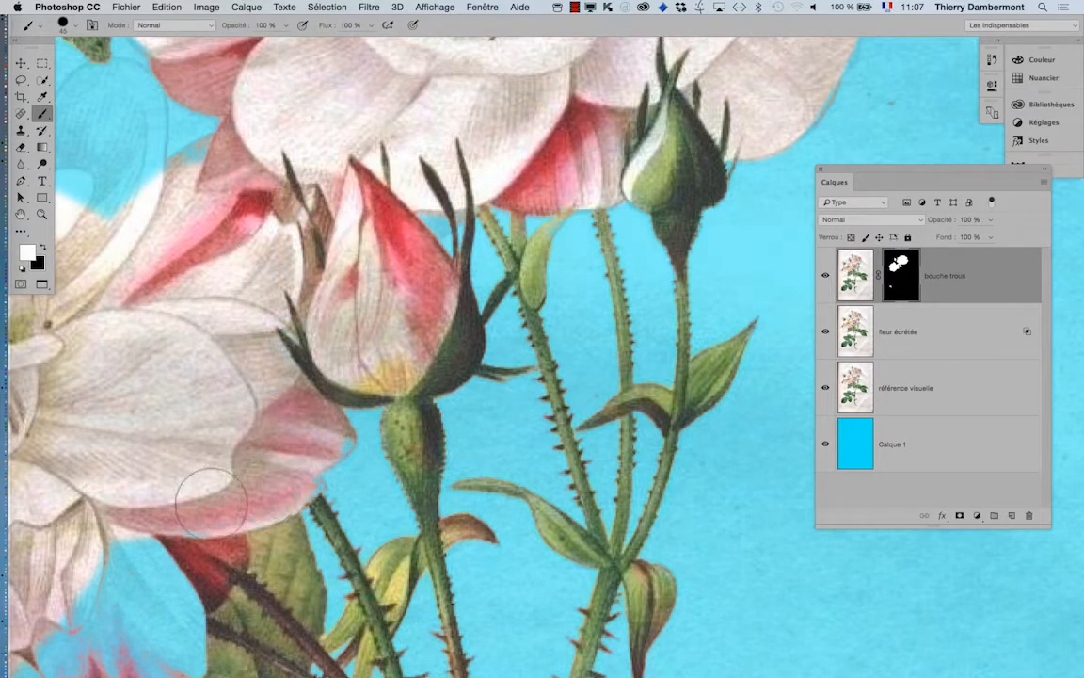
Enlarge the brush to 57 px and paint white on the mask over the lower flower's bottom and left petals.
key("space")
mouse_move(169, 480)
left_mouse_down()
mouse_move(438, 305)
mouse_move(563, 130)
left_mouse_up()
left_click(391, 360, "ctrl+alt")
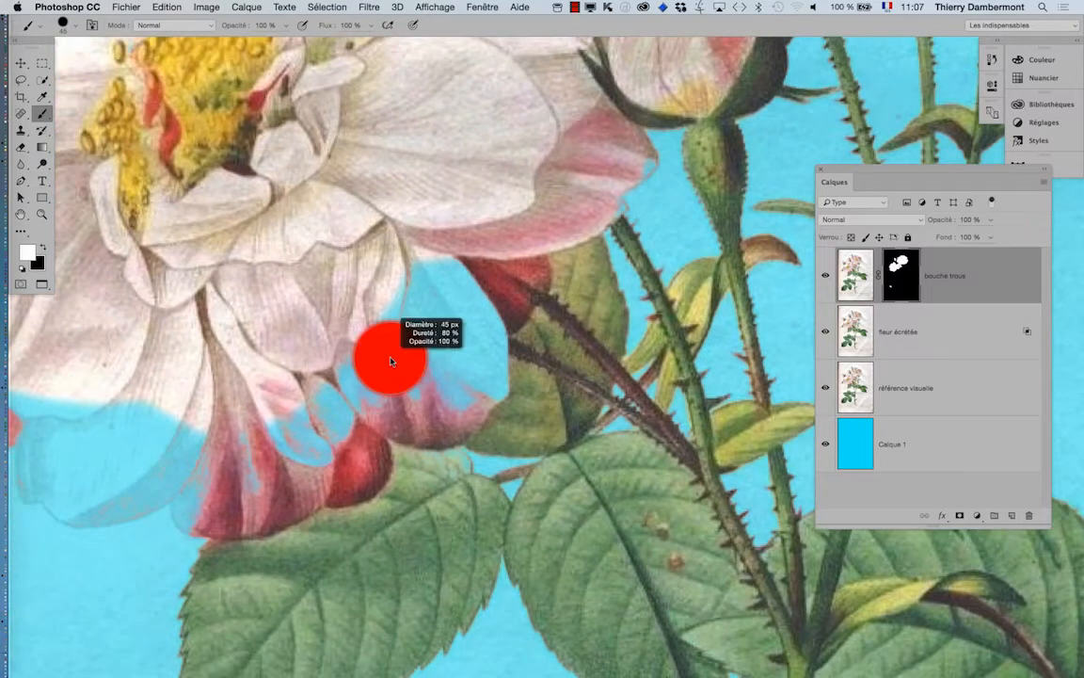
scroll(398, 359, "down", 3)
left_click_drag(397, 359, 389, 359)
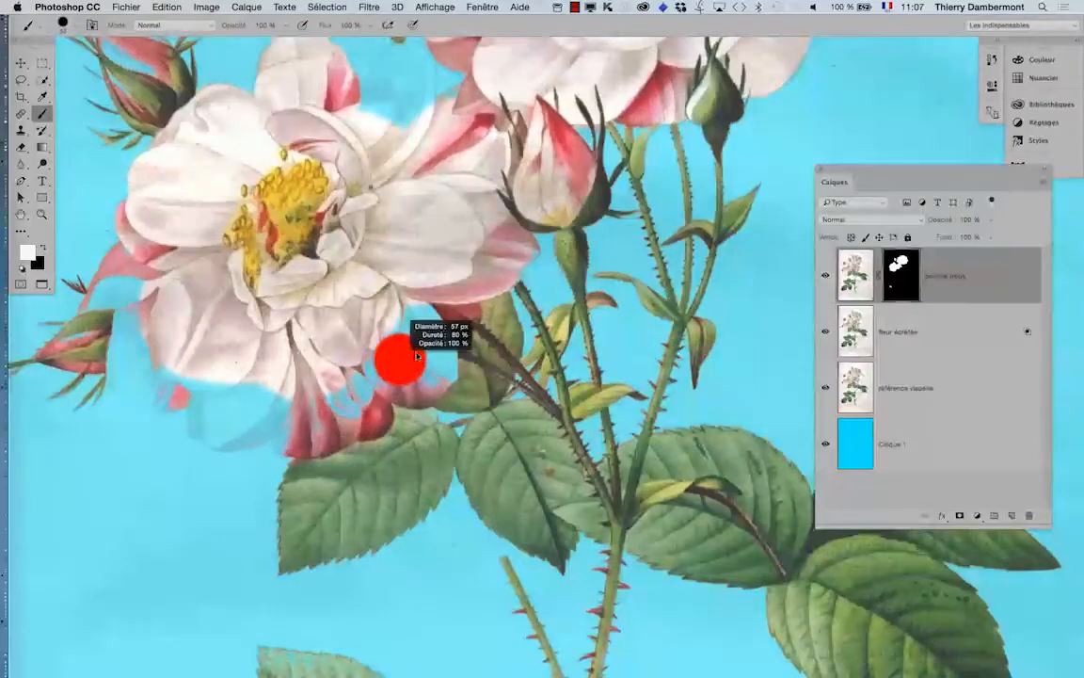
mouse_move(416, 301)
left_mouse_down()
mouse_move(424, 371)
mouse_move(384, 323)
mouse_move(346, 325)
mouse_move(296, 356)
mouse_move(293, 423)
mouse_move(268, 397)
mouse_move(216, 414)
mouse_move(227, 415)
mouse_move(197, 376)
mouse_move(132, 339)
mouse_move(135, 369)
mouse_move(142, 344)
mouse_move(109, 264)
mouse_move(104, 319)
left_mouse_up()
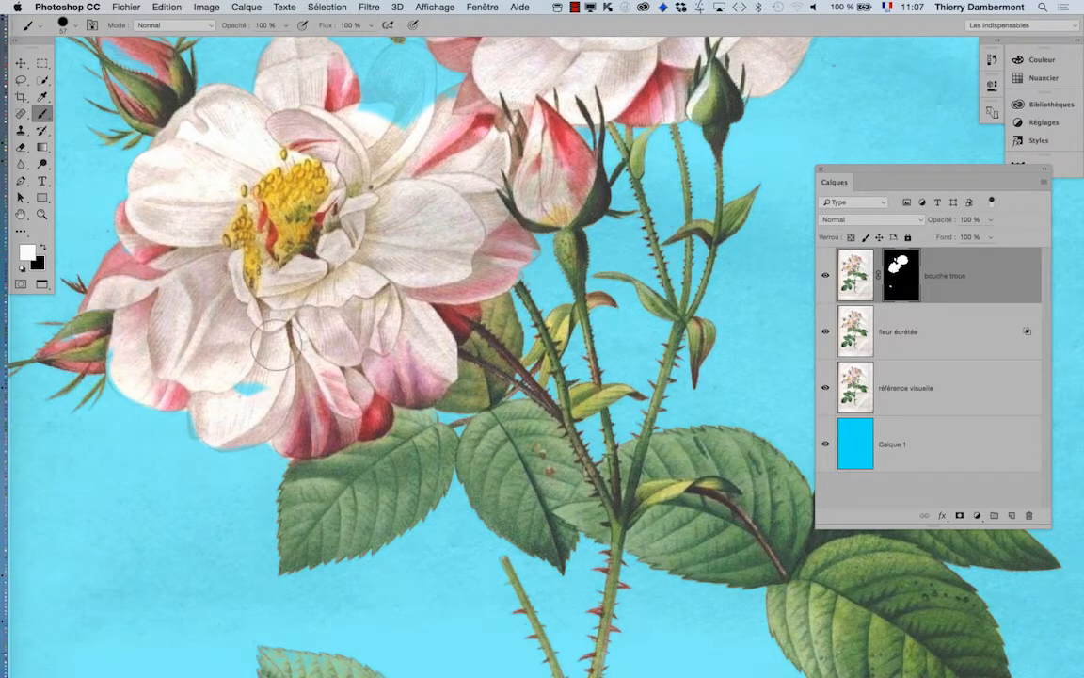
Fill the remaining gaps in the lower flower's bottom and top petals by painting white on the mask with a 31 px brush.
left_click(259, 376)
mouse_move(259, 375)
left_mouse_down()
mouse_move(191, 384)
mouse_move(168, 362)
mouse_move(195, 361)
left_mouse_up()
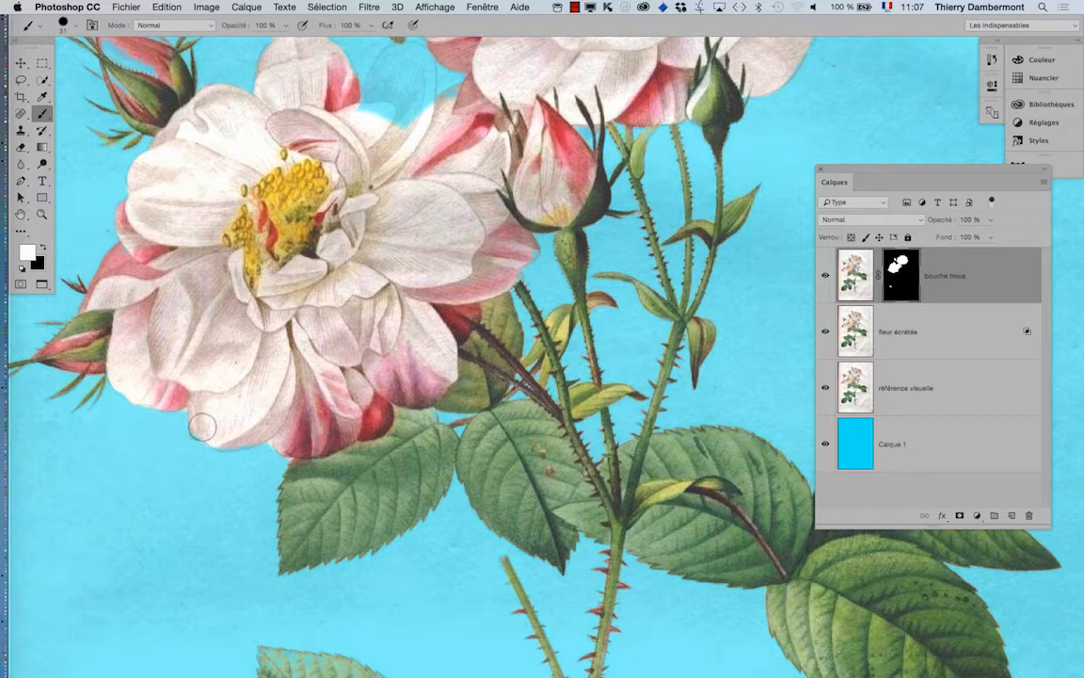
left_click_drag(396, 167, 389, 250)
mouse_move(399, 148)
left_mouse_down()
mouse_move(413, 180)
mouse_move(404, 219)
mouse_move(389, 162)
mouse_move(372, 205)
mouse_move(376, 165)
left_mouse_up()
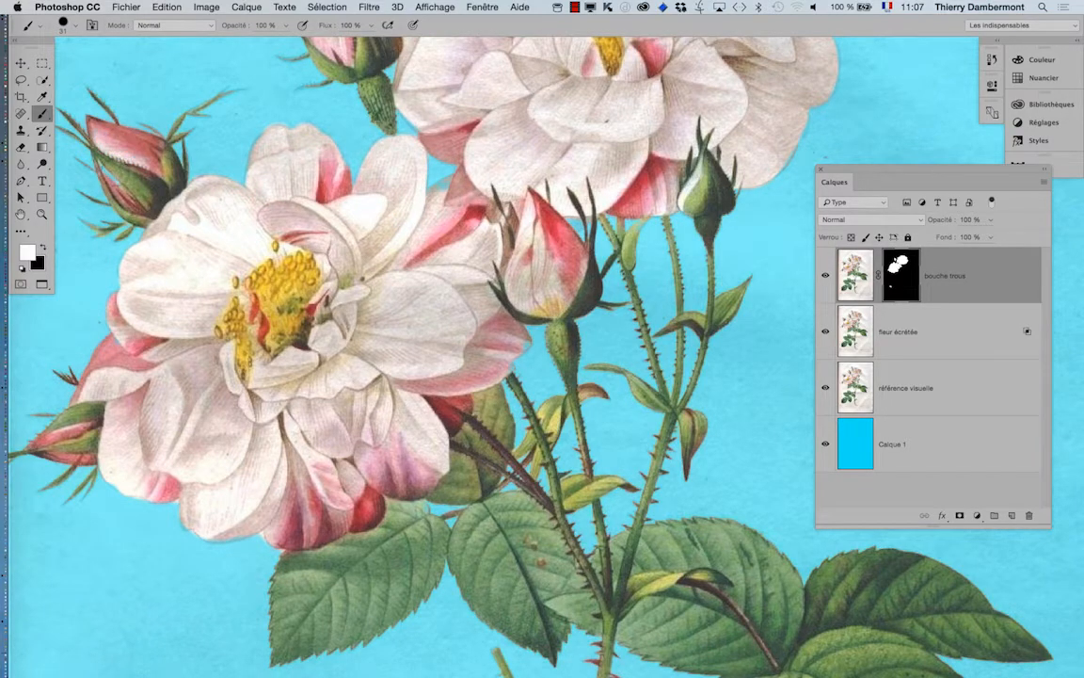
Paint white on the mask over the faded tip of the uppermost leaf in the lower leaf cluster.
key("super+minus")
key("super+minus")
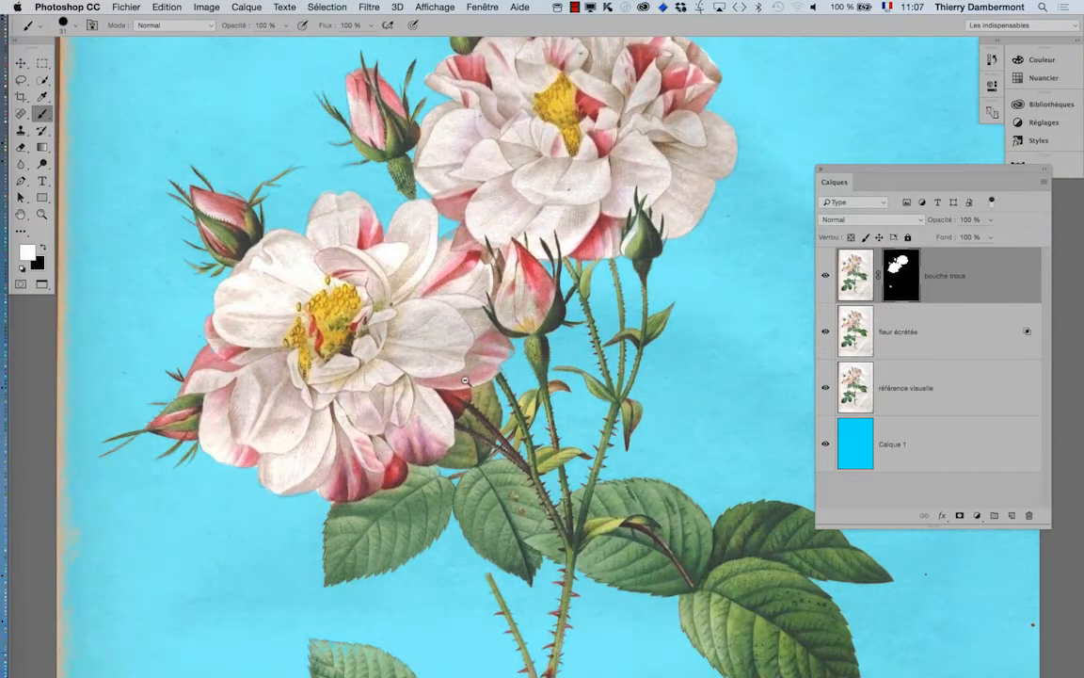
left_click_drag(470, 405, 499, 208)
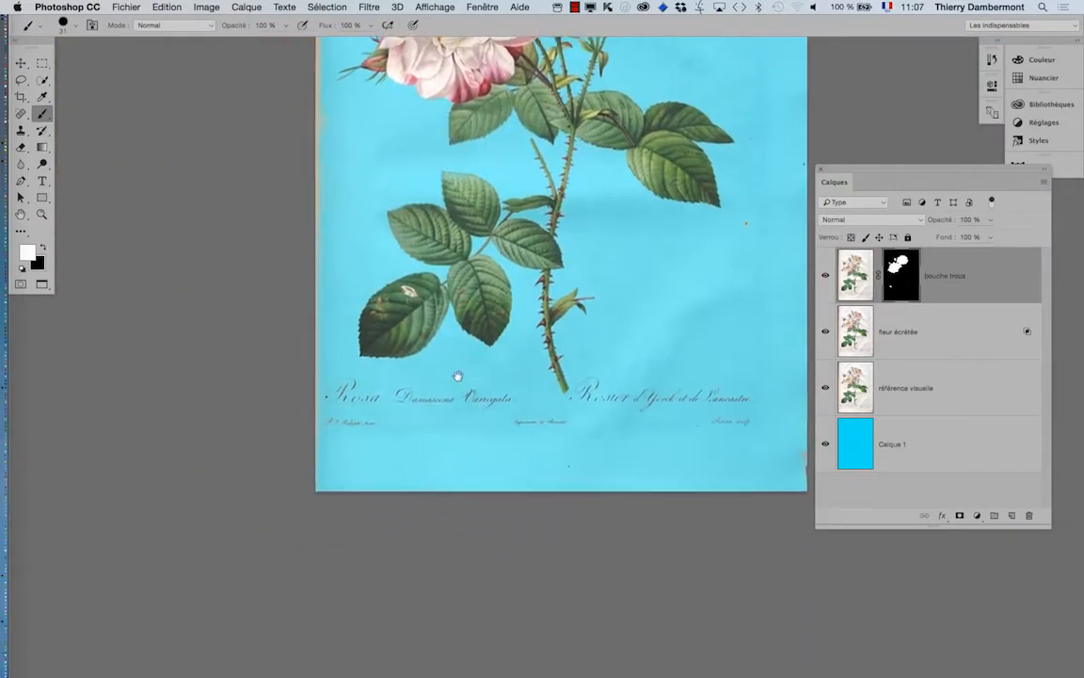
left_click_drag(430, 279, 568, 501)
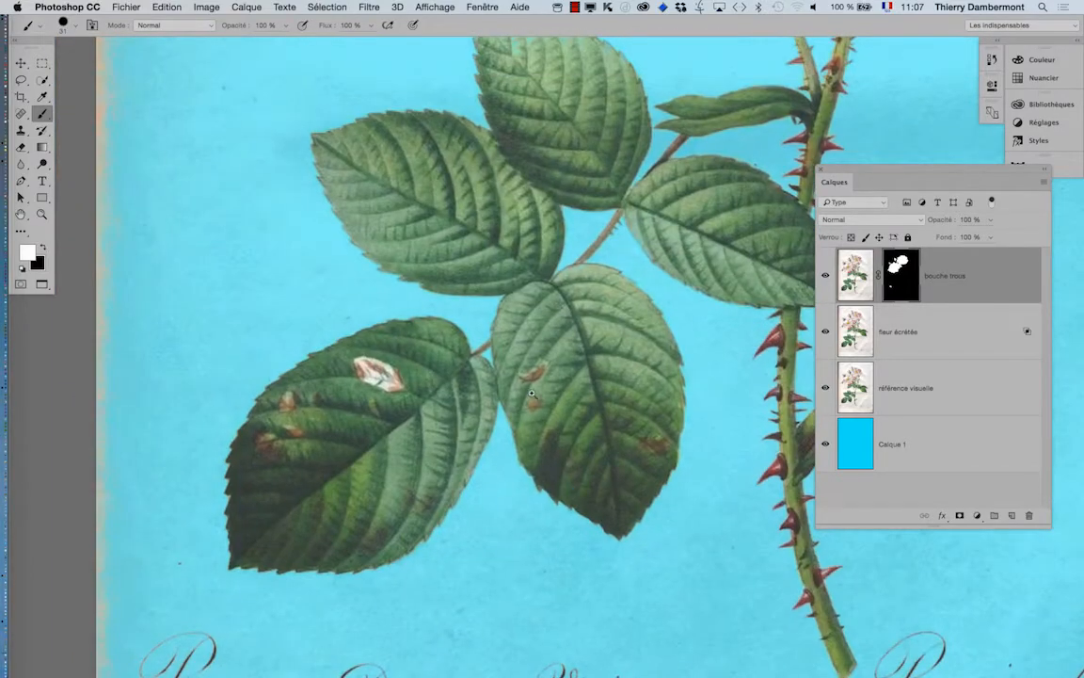
left_click_drag(487, 215, 532, 216)
left_click_drag(578, 335, 508, 520)
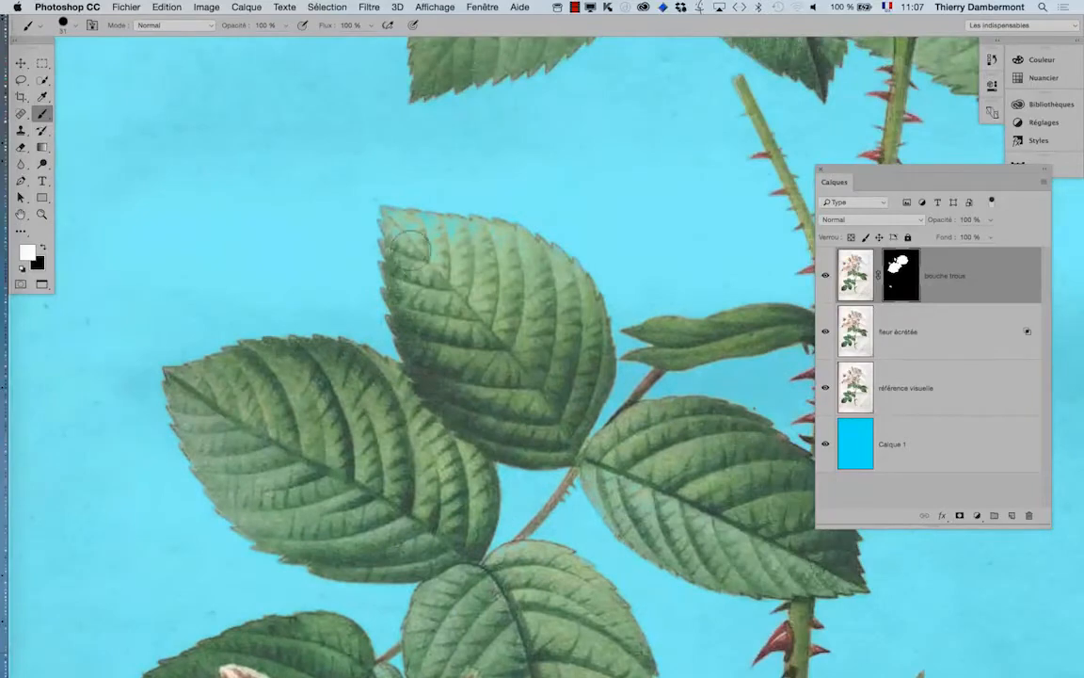
mouse_move(411, 250)
left_mouse_down()
mouse_move(405, 232)
mouse_move(518, 251)
mouse_move(554, 281)
mouse_move(440, 260)
left_mouse_up()
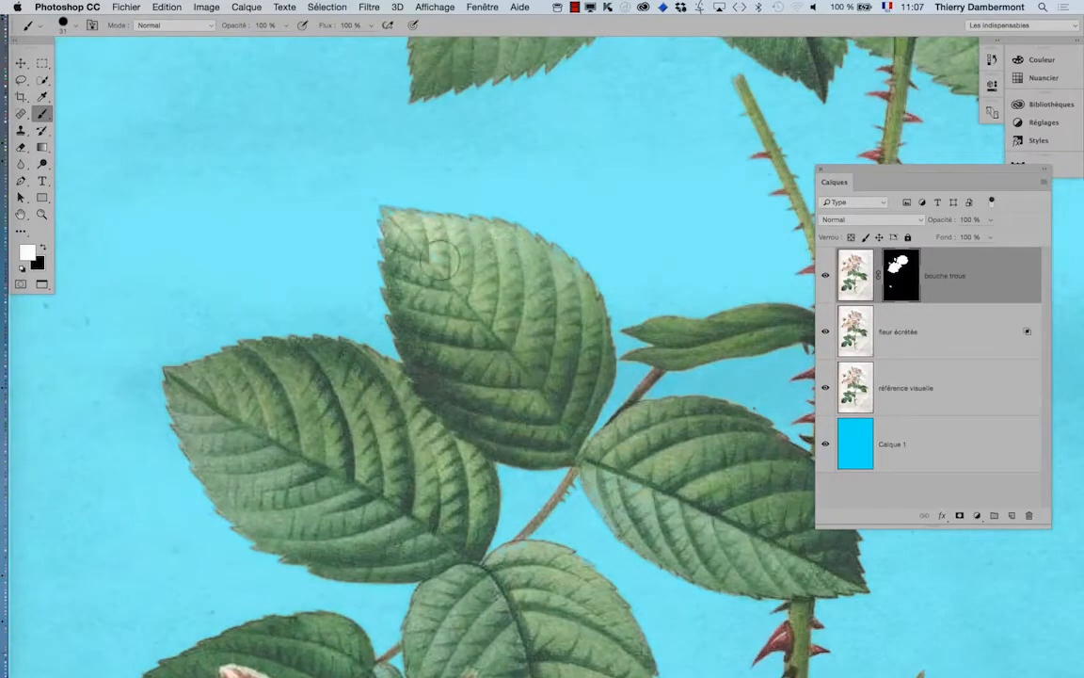
Hide the "référence visuelle" layer.
key("super+minus")
key("super+minus")
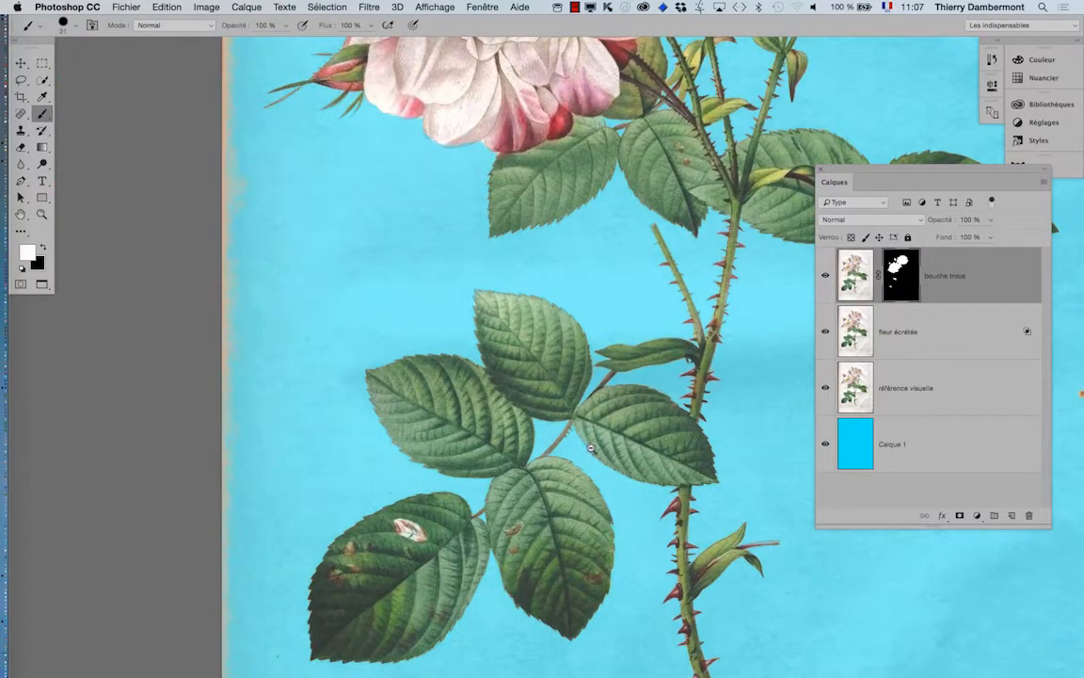
left_click(591, 448, "alt")
left_click(591, 448, "alt")
left_click_drag(670, 336, 471, 317)
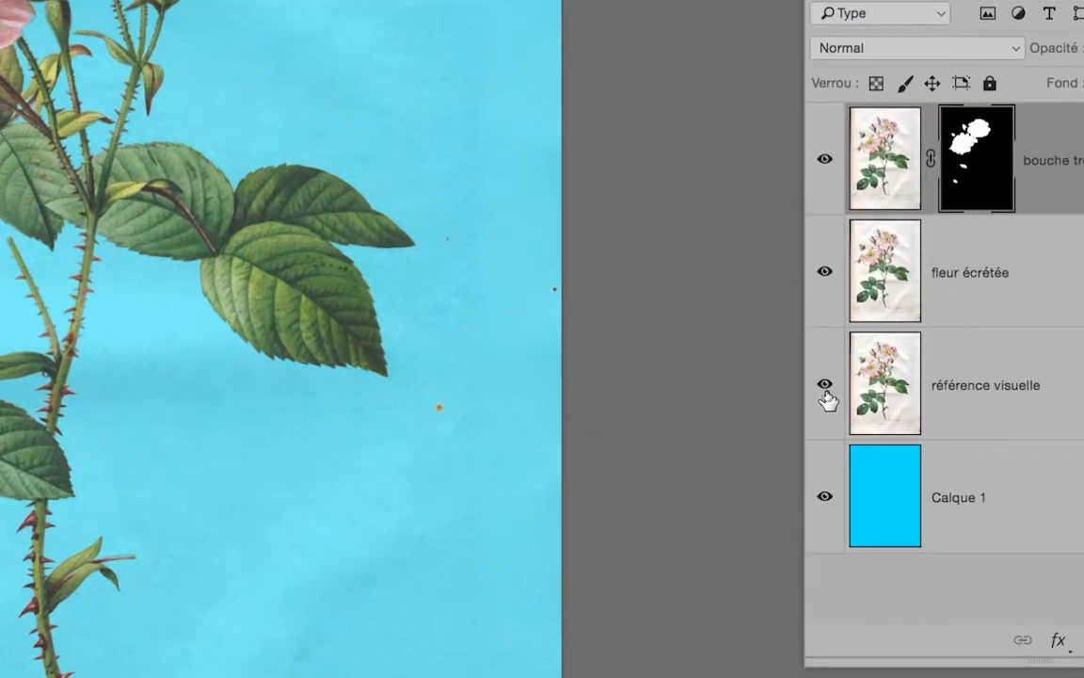
left_click(825, 393)
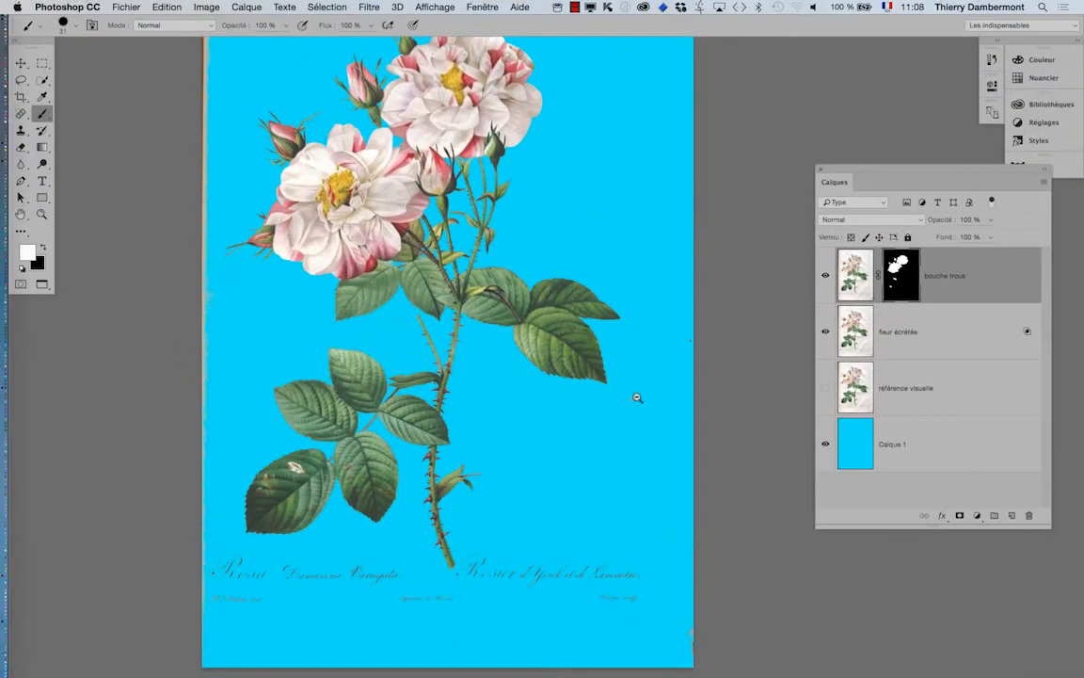
Add an empty layer directly above the blue "Calque 1" layer and lengthen the layer list to show every layer.
left_click(963, 467)
left_click(1012, 515)
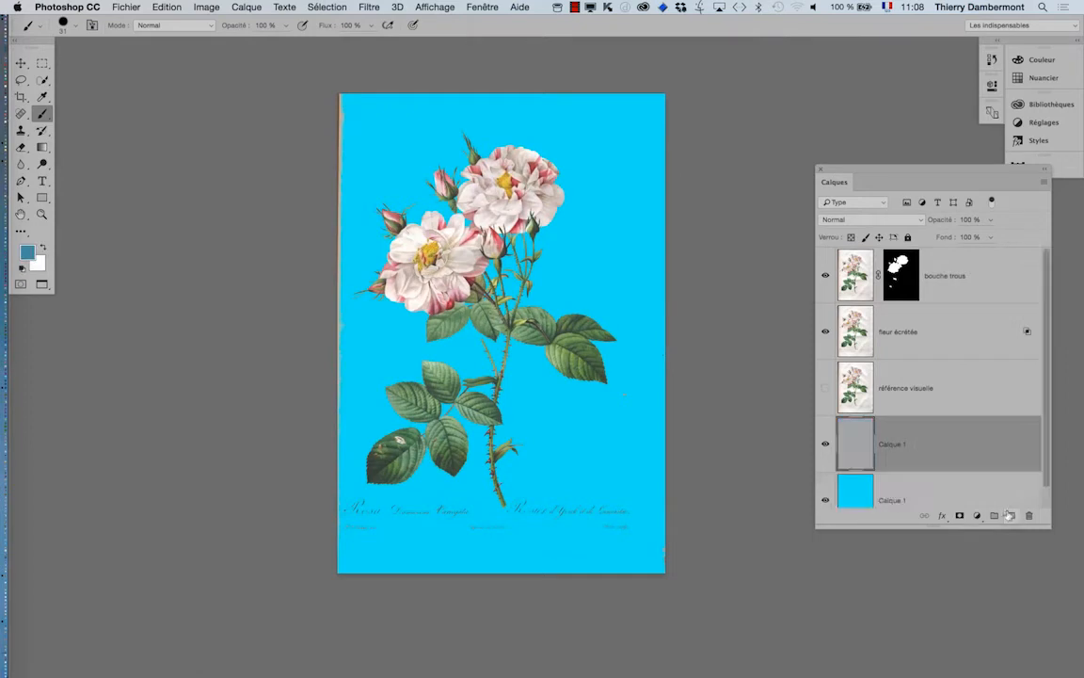
left_click_drag(1048, 528, 1053, 595)
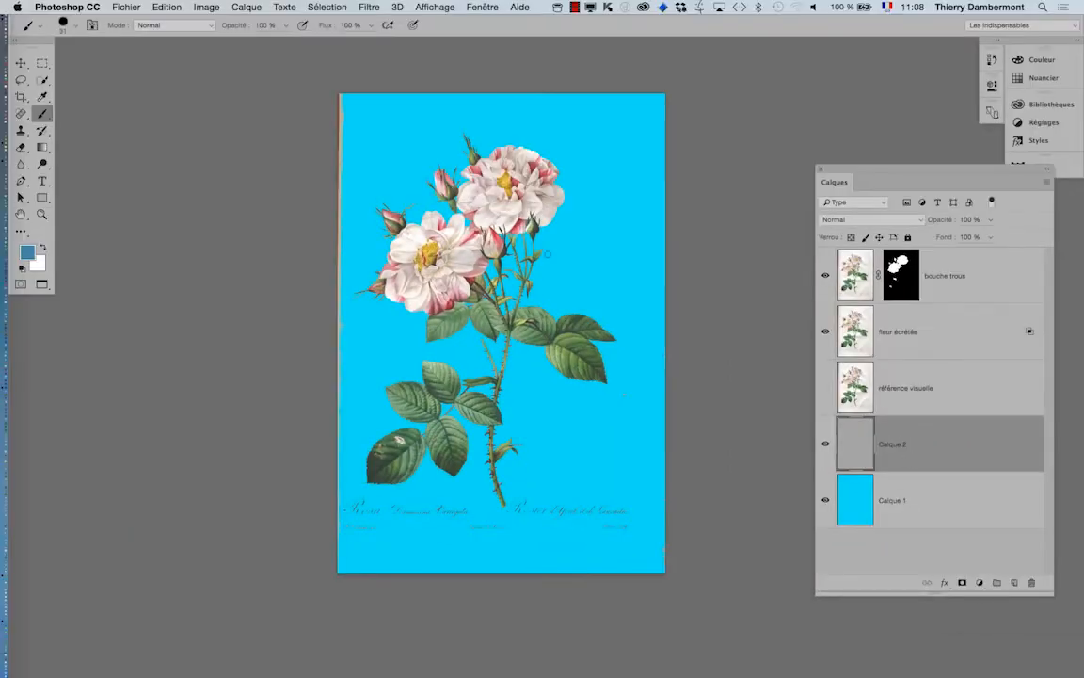
Fill the new layer with white (Blanc) in Normal mode at 100% opacity.
key("shift+F5")
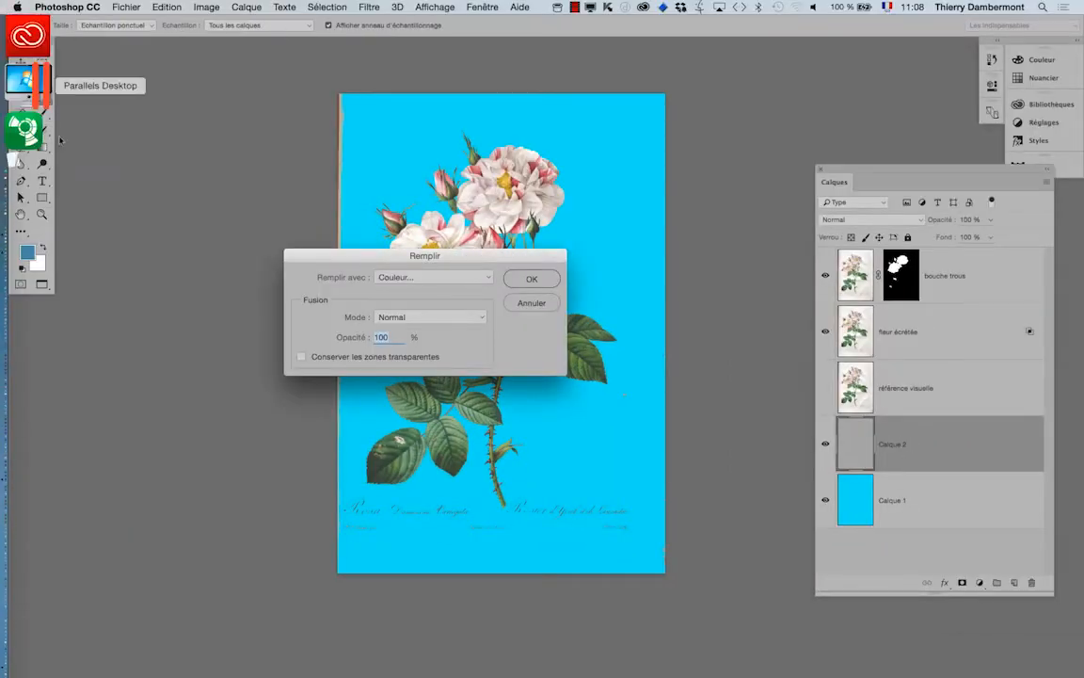
left_click(406, 274)
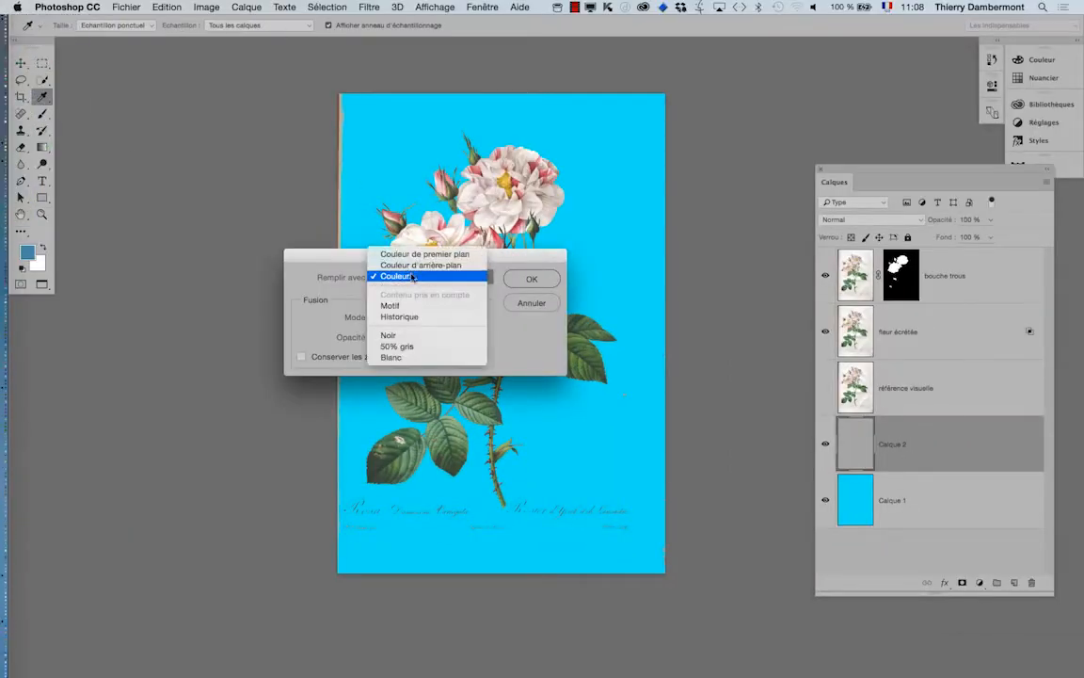
left_click(423, 359)
left_click(525, 281)
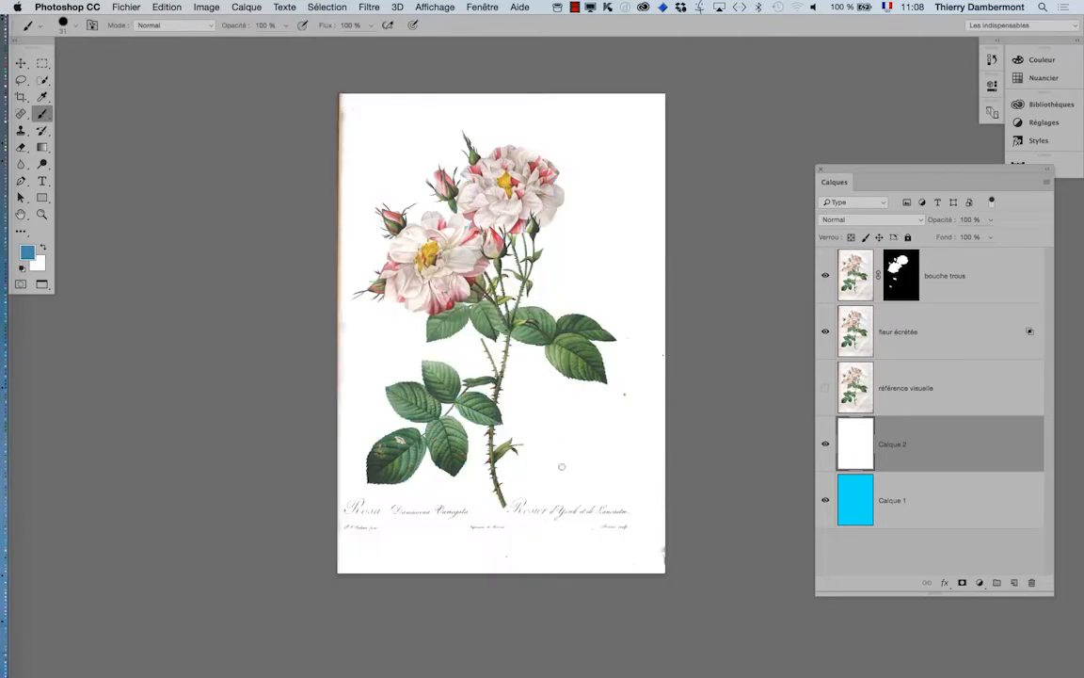
Examine the flowers and leaves up close against the white background with the interface temporarily hidden.
scroll(483, 342, "up", 2)
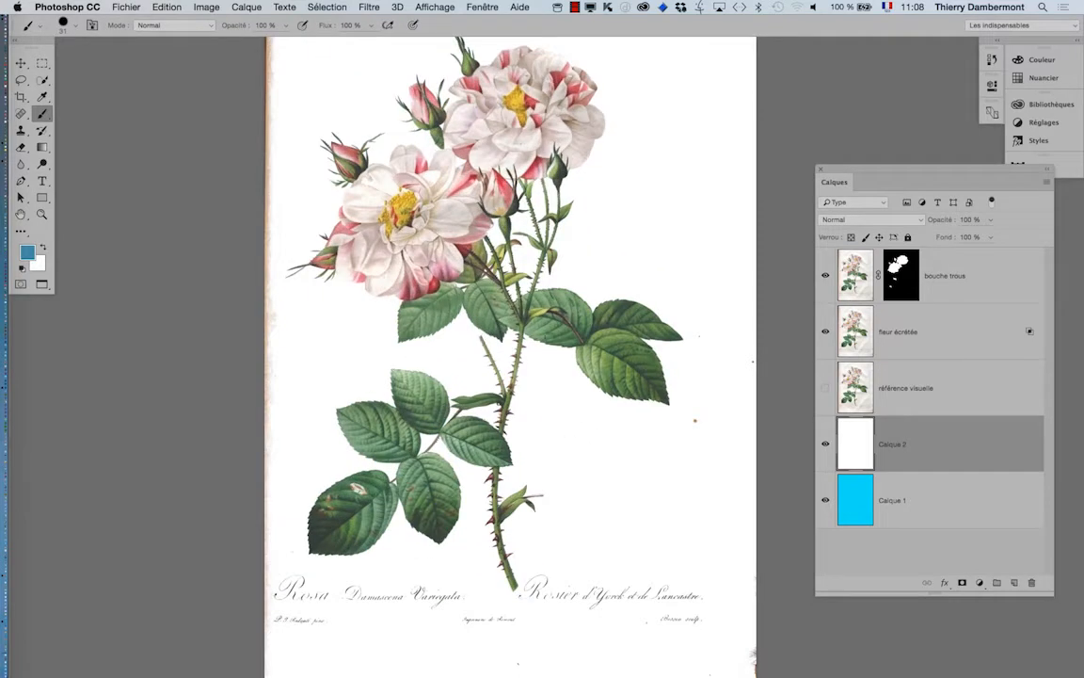
key("Tab")
left_click(618, 254)
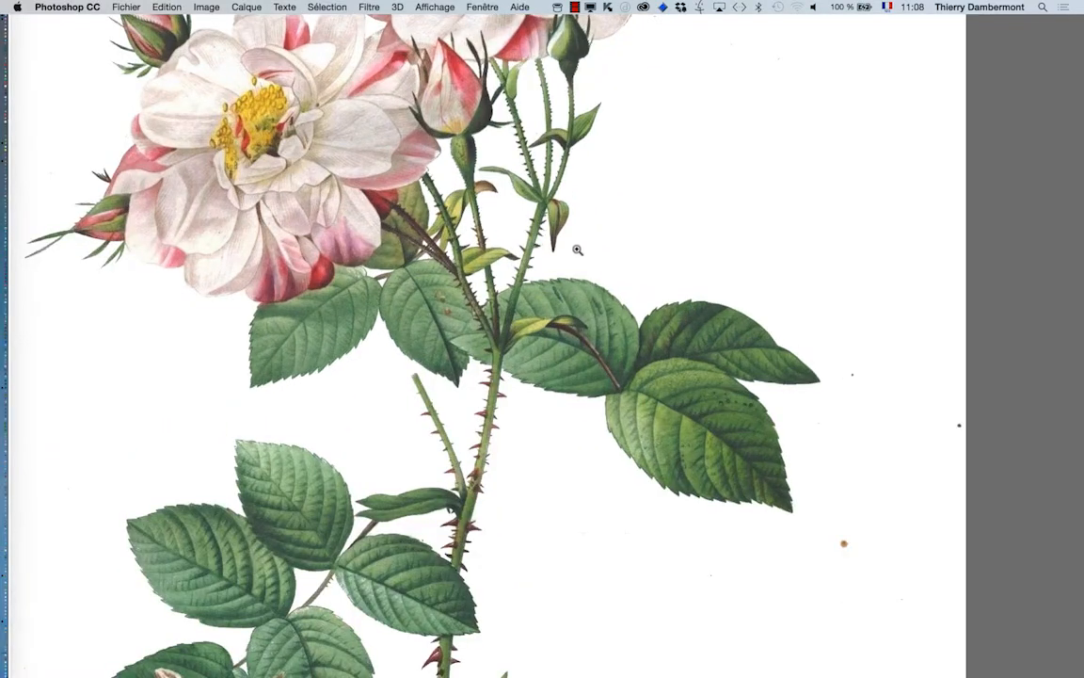
left_click_drag(544, 243, 518, 504)
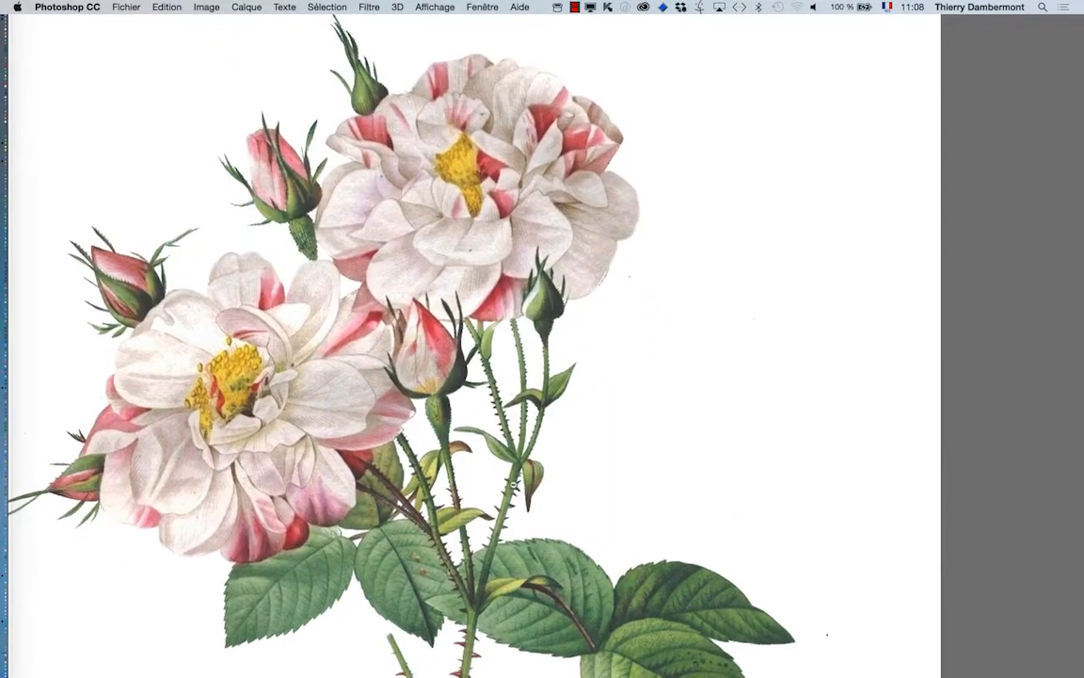
left_click(513, 484, "alt")
left_click(513, 485, "alt")
key("Tab")
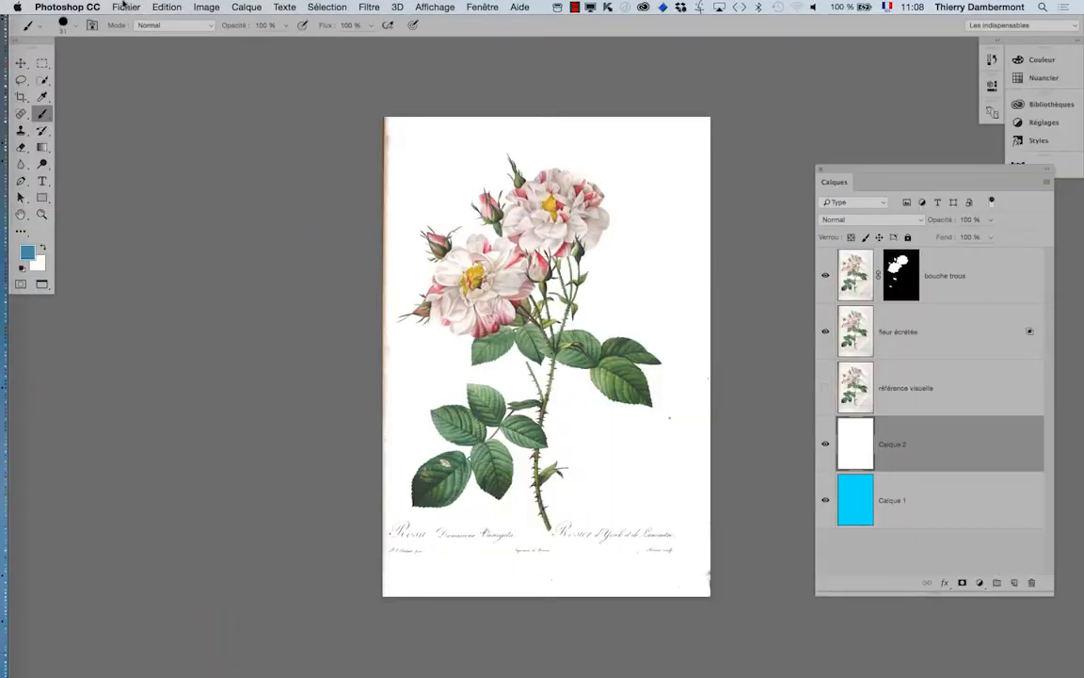
Save the document as a new Photoshop file named "Botanical - Flower - Les Roses 24 - 03.psd".
left_click(125, 7)
left_click(151, 131)
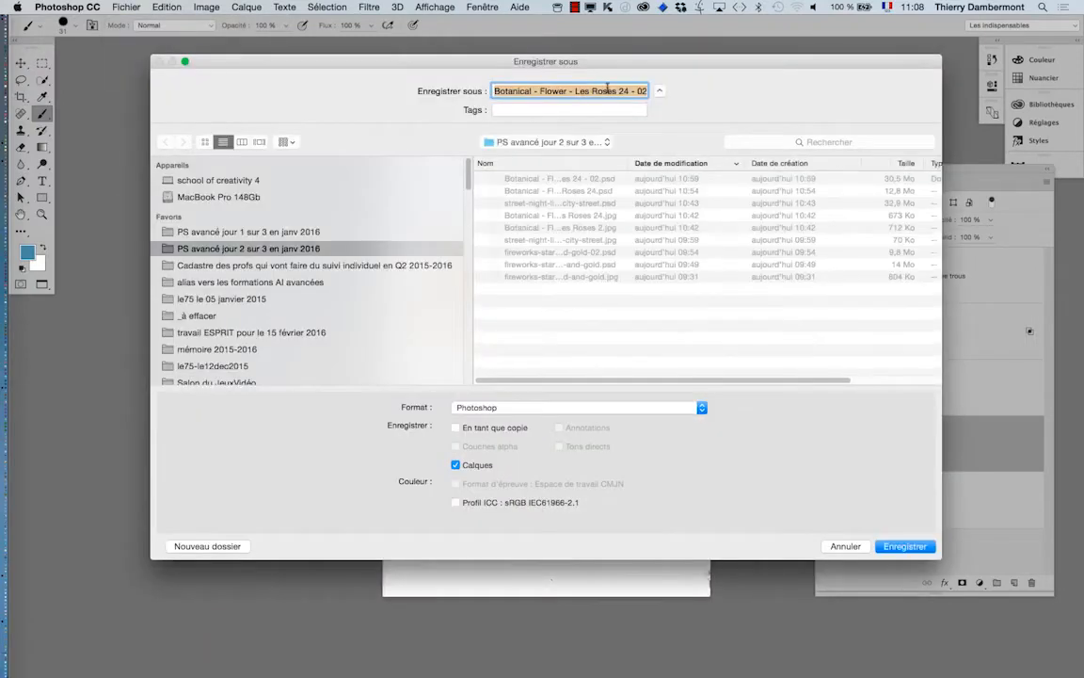
left_click(613, 91)
key("Down")
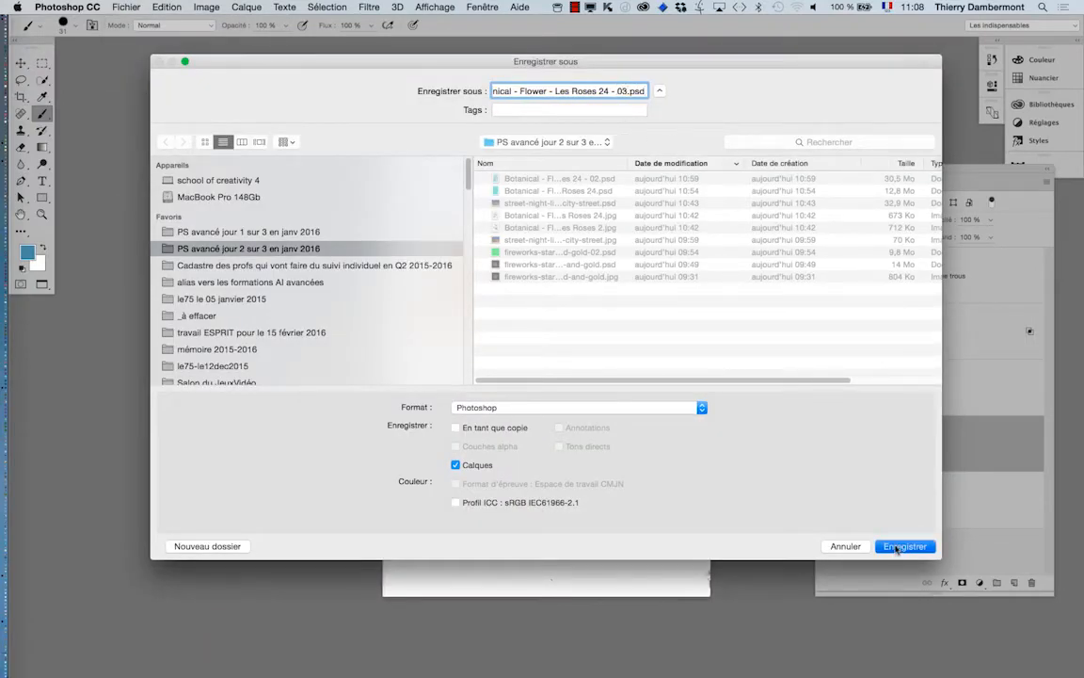
key("Return")
Open the original image "Botanical - Flower - Les Roses 24.jpg", widening the name column to read the full file names.
left_click(126, 6)
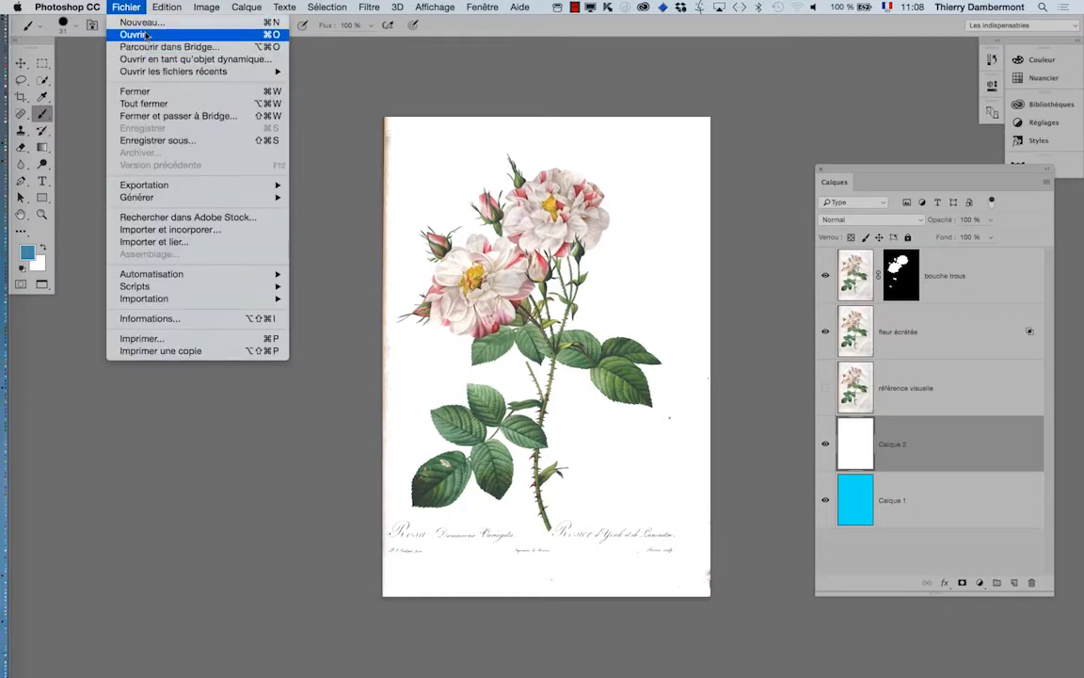
left_click(134, 35)
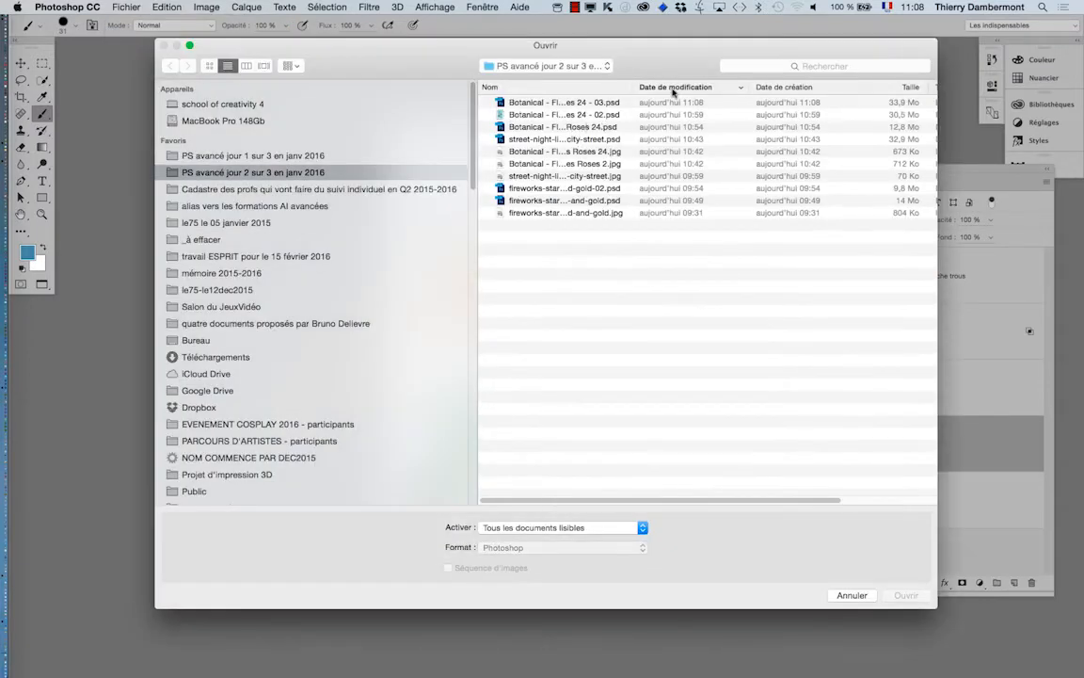
left_click_drag(633, 88, 815, 87)
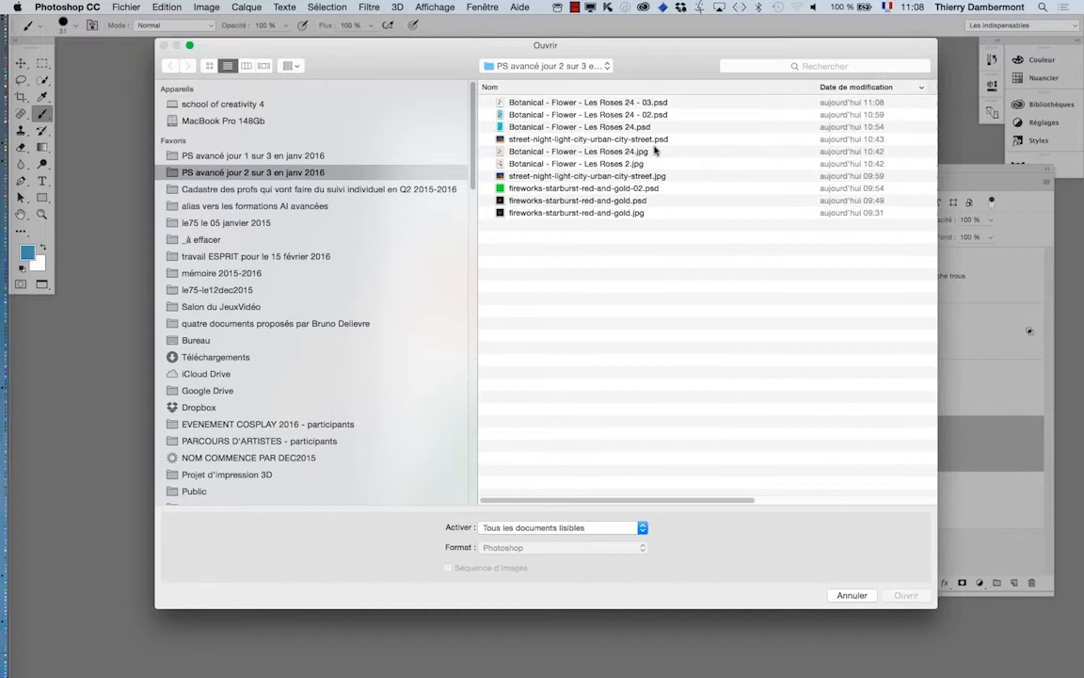
left_click(632, 152)
left_click(892, 593)
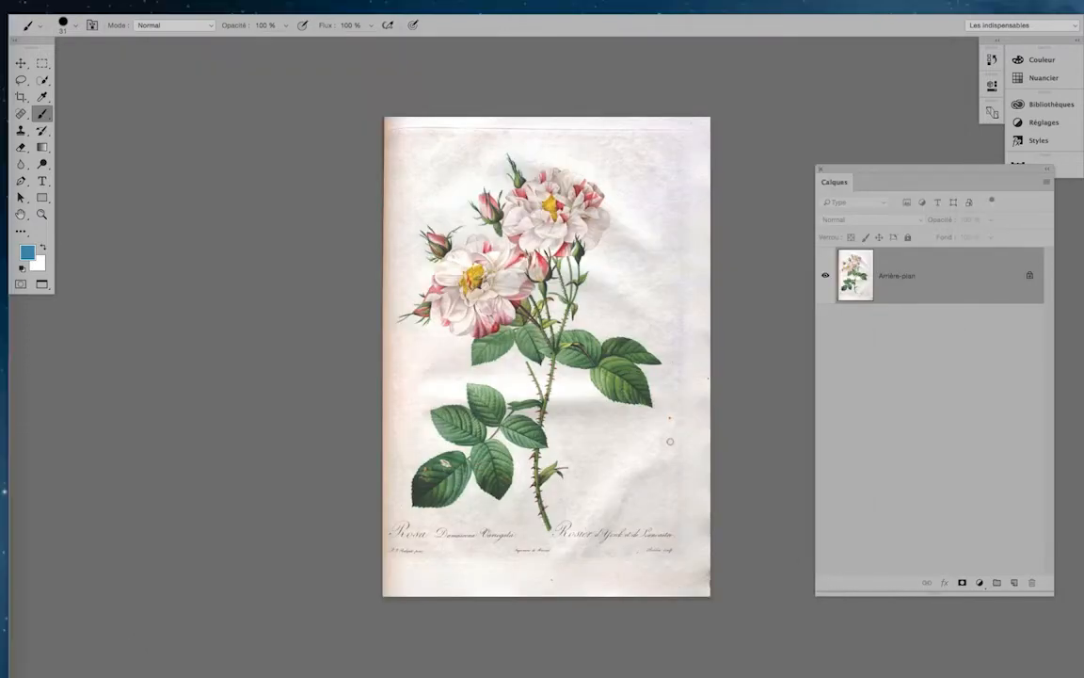
Return to the standard screen mode and detach the original JPG into its own floating window.
key("f")
key("f")
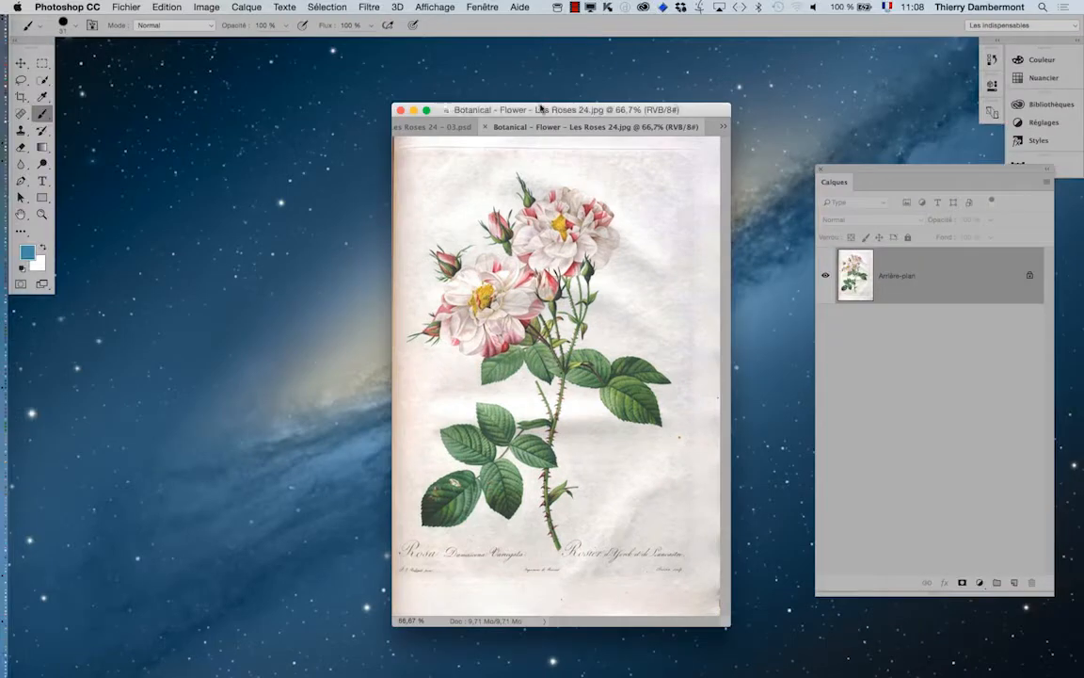
left_click_drag(529, 127, 251, 232)
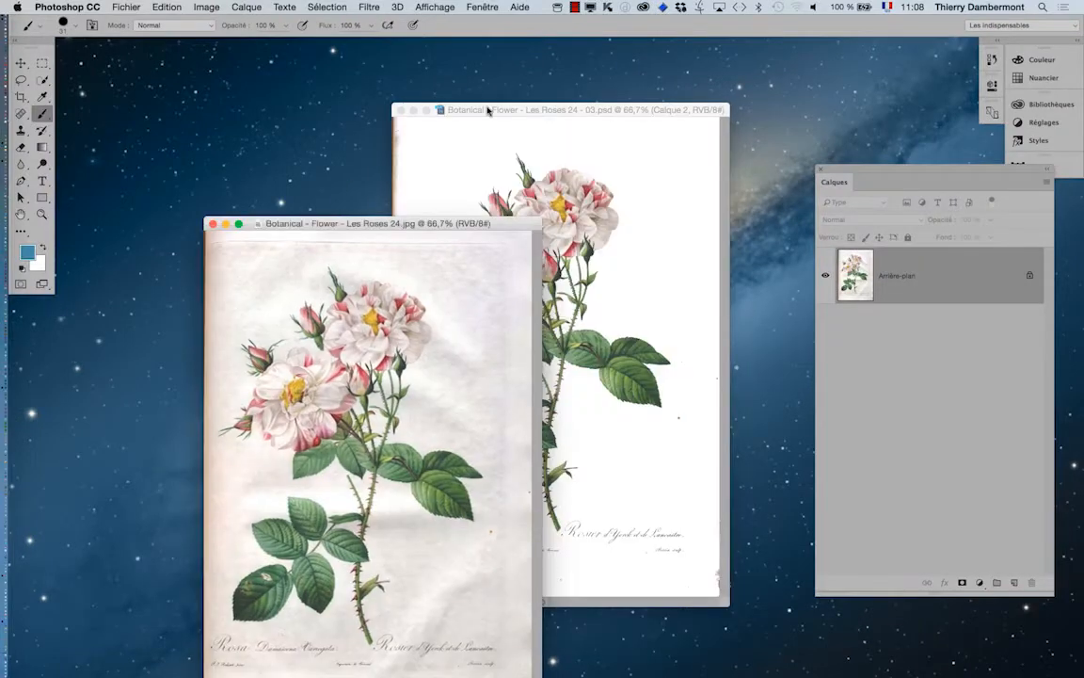
Arrange the original JPG and the "- 03.psd" as two vertical tiles, hide the Layers panel and activate the PSD.
left_click(482, 6)
mouse_move(488, 38)
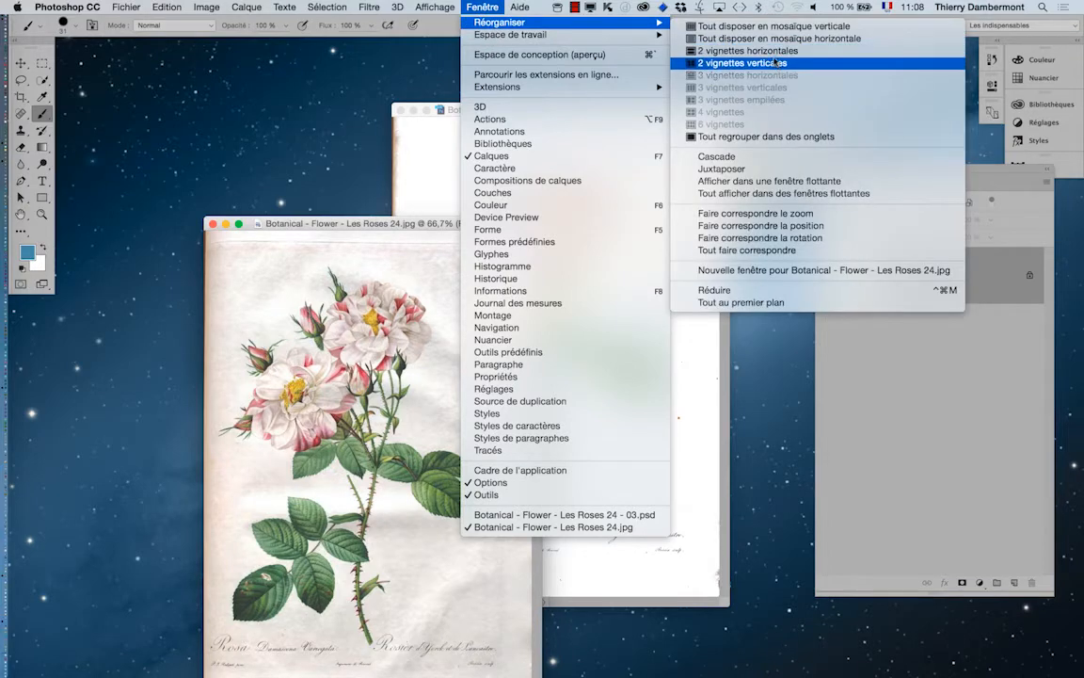
left_click(771, 63)
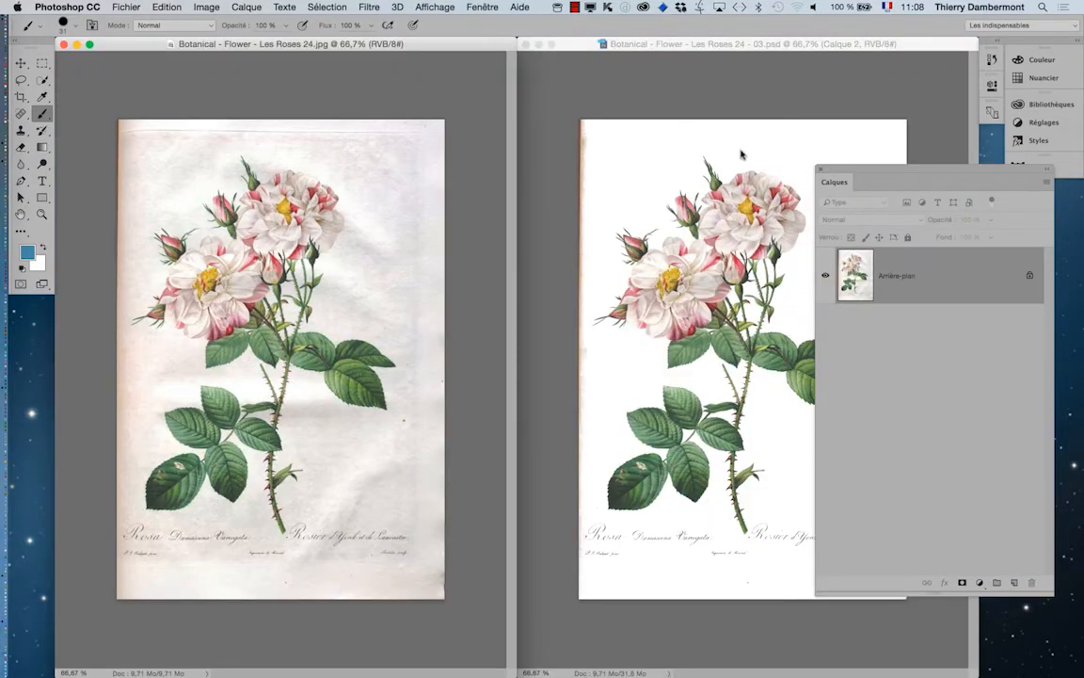
left_click(818, 169)
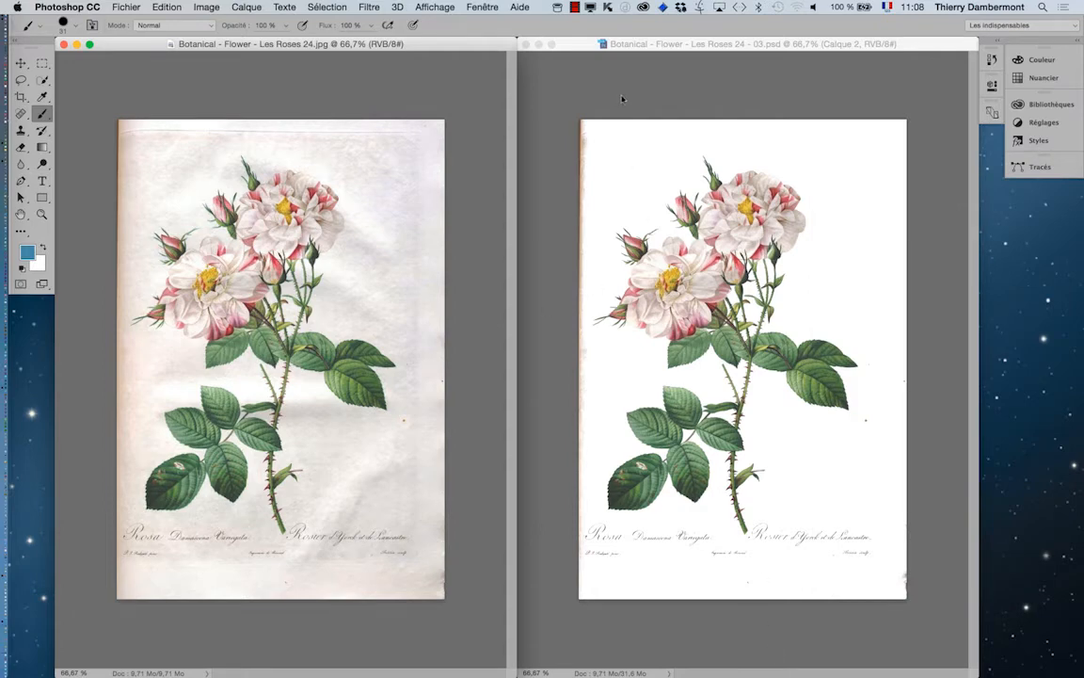
left_click(669, 51)
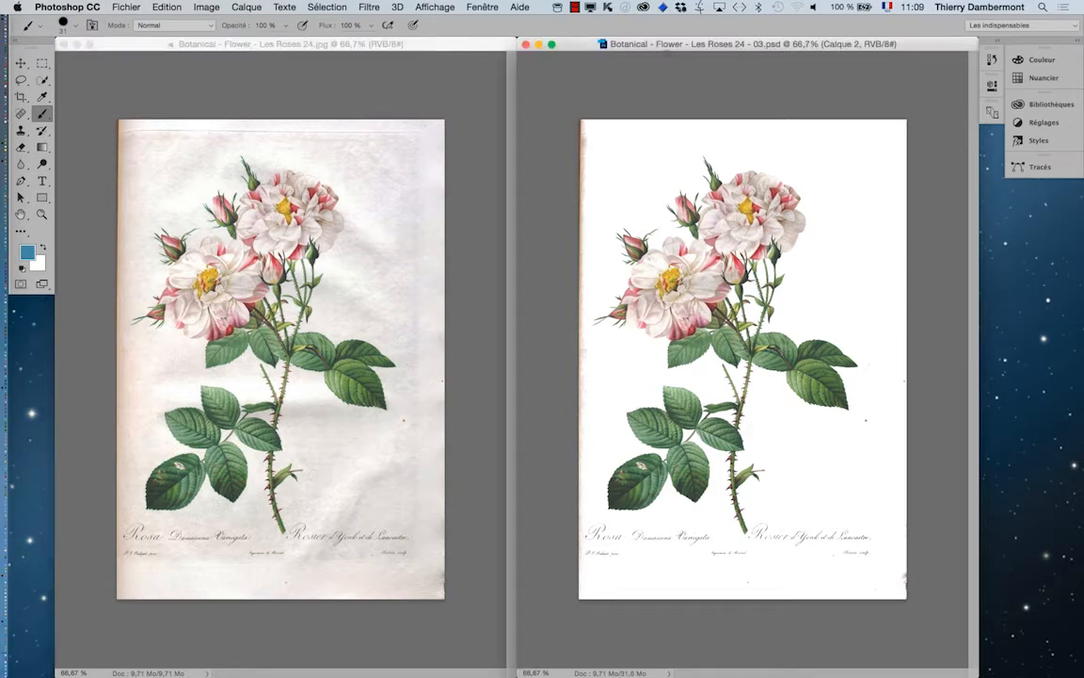
Set the Zoom tool to zoom all open windows together.
left_click(48, 216)
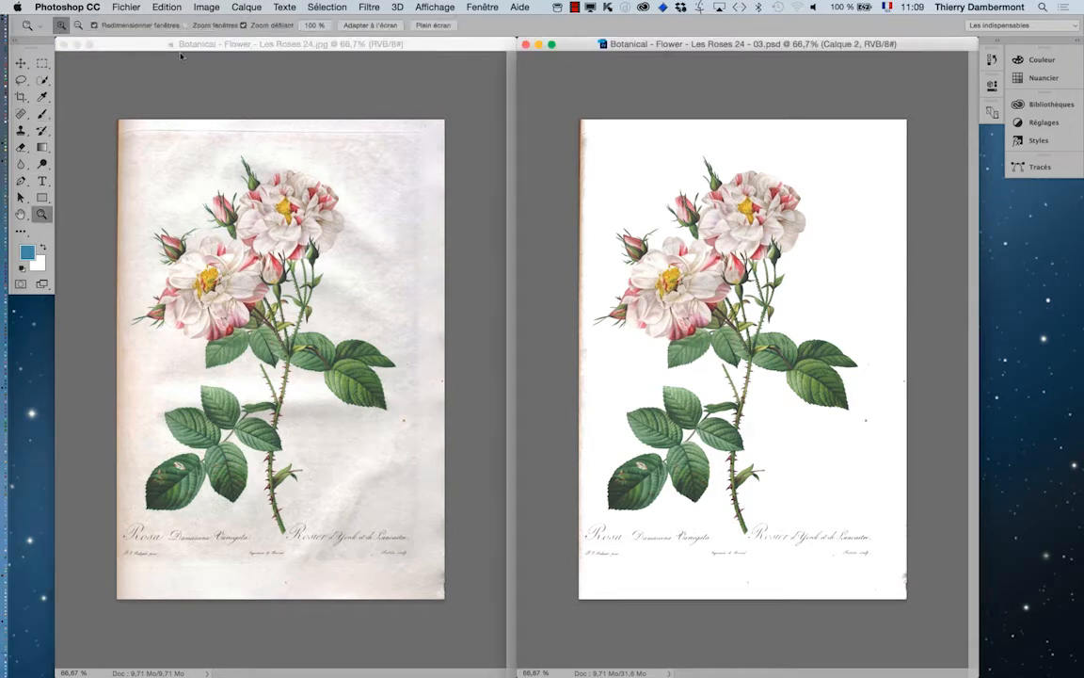
left_click(187, 25)
left_click(20, 214)
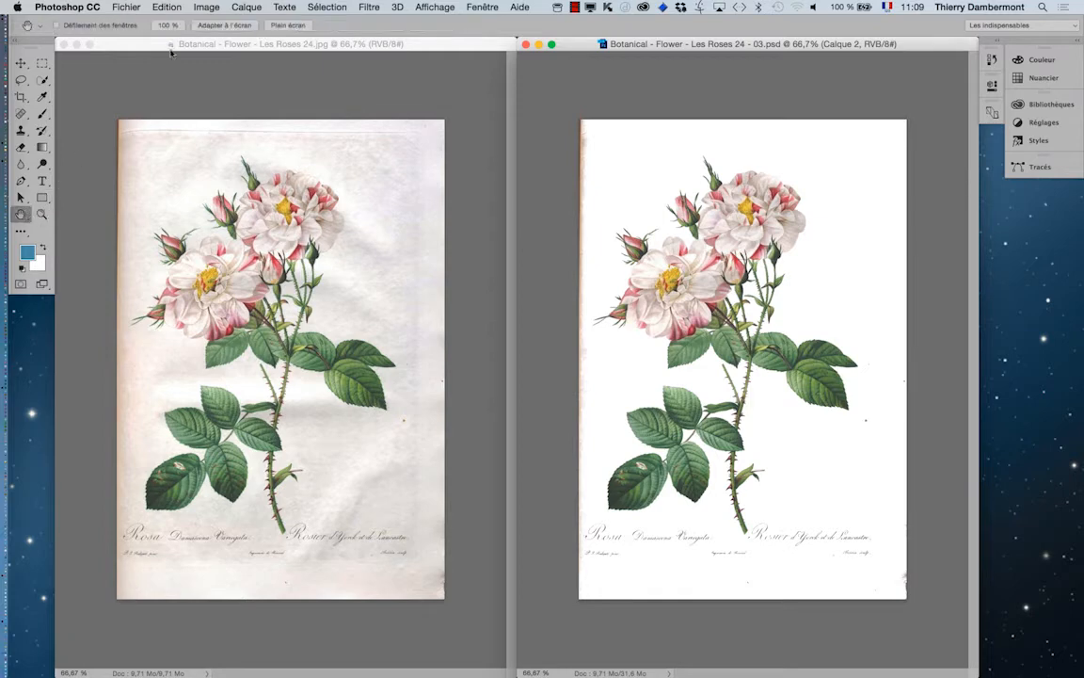
left_click(43, 215)
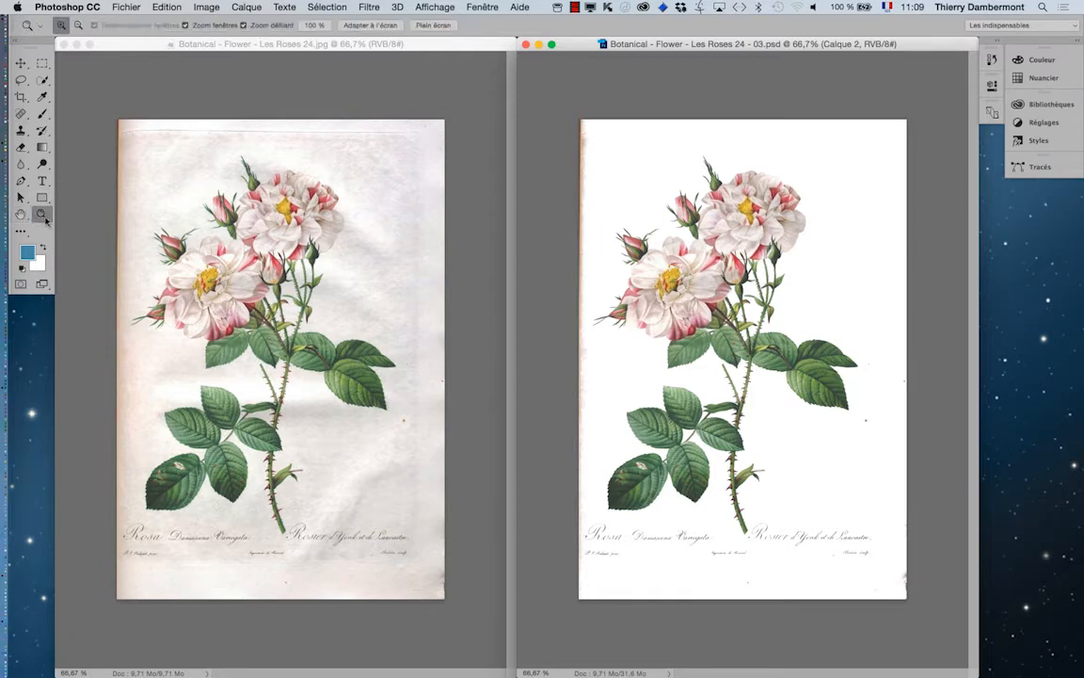
Compare the flowers and rosebuds of both images at 300% zoom, from the upper blooms down to the stems.
left_click(650, 307, "shift")
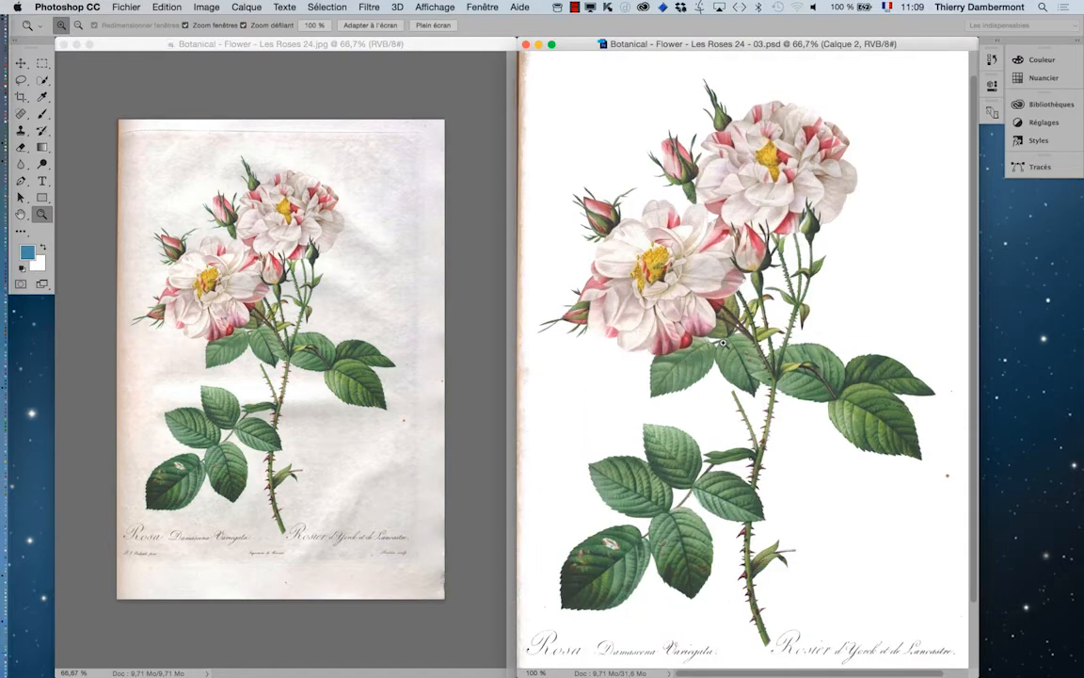
left_click(651, 307, "shift")
left_click(629, 292, "shift")
left_click_drag(610, 252, 851, 320)
left_click_drag(744, 334, 745, 472)
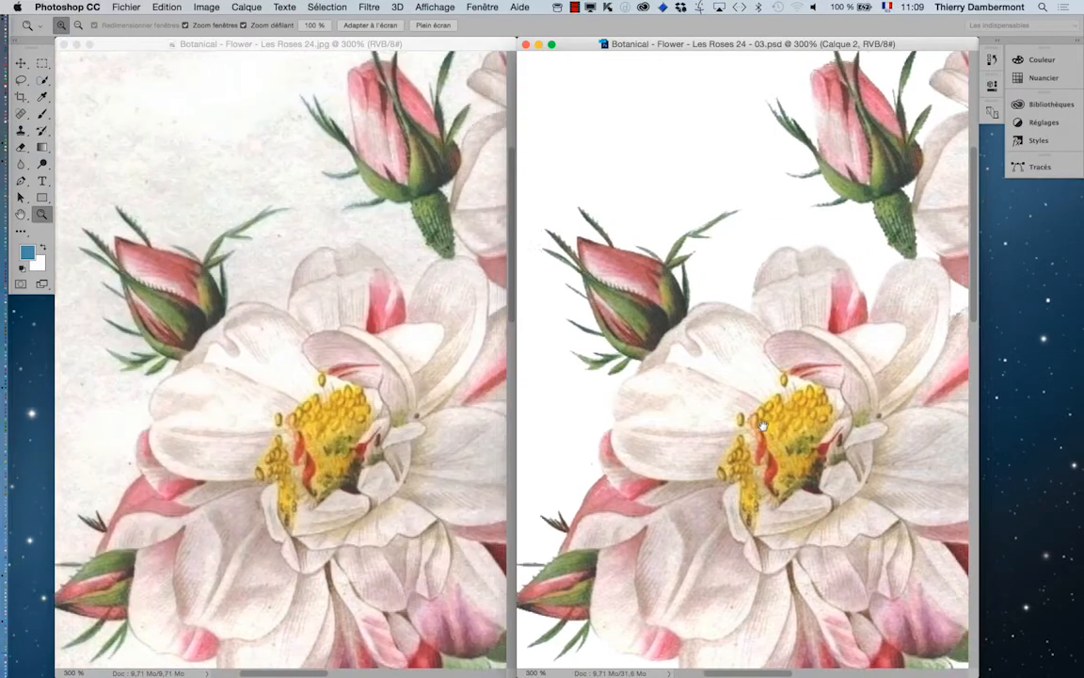
left_click_drag(774, 421, 719, 489)
left_click_drag(777, 417, 647, 463)
left_click_drag(827, 472, 692, 429)
left_click_drag(759, 466, 759, 299)
left_click_drag(755, 380, 758, 299)
left_click_drag(752, 380, 750, 359)
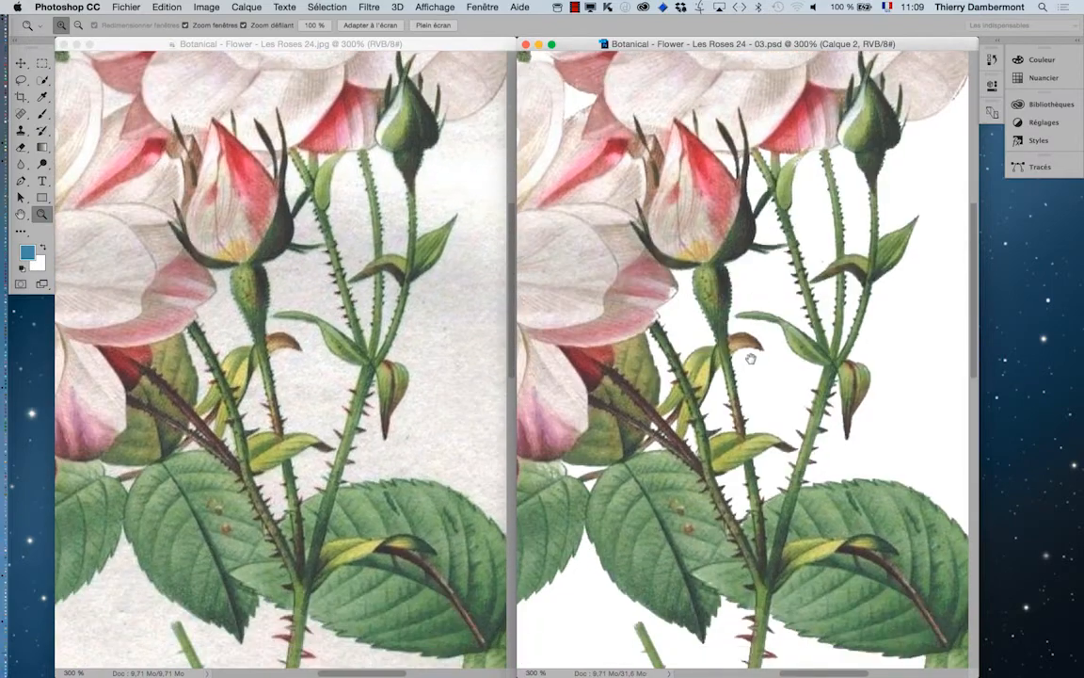
Compare the thorny stems and adjoining leaves of both images at up to 500% zoom, ending at 100%.
left_click(822, 352)
left_click(731, 342)
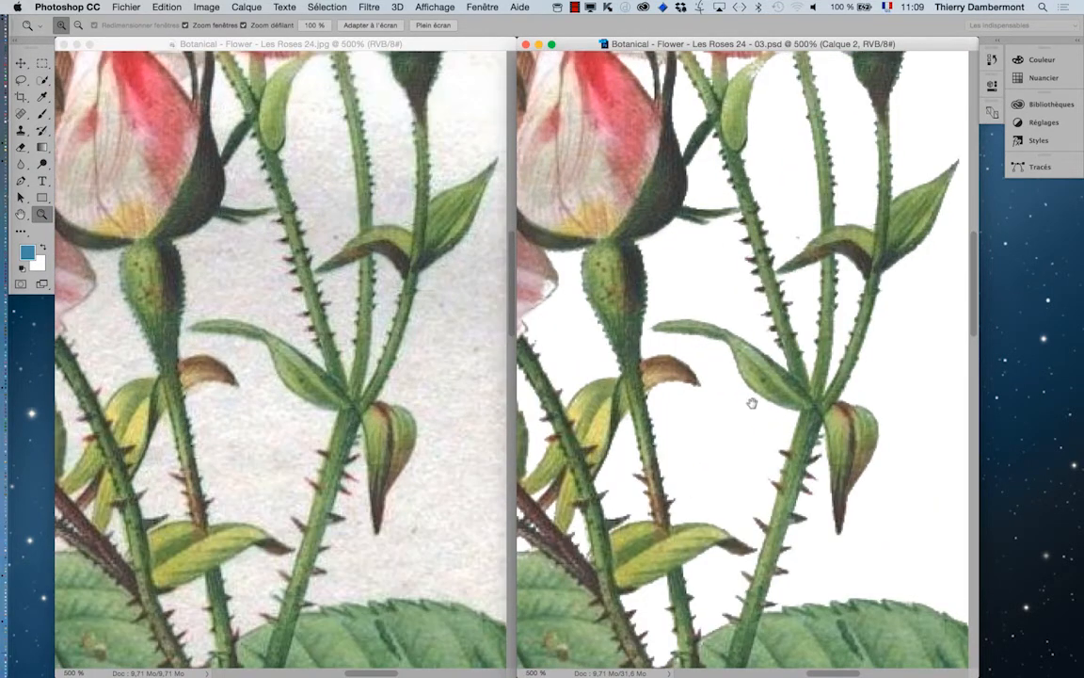
left_click_drag(748, 438, 762, 370)
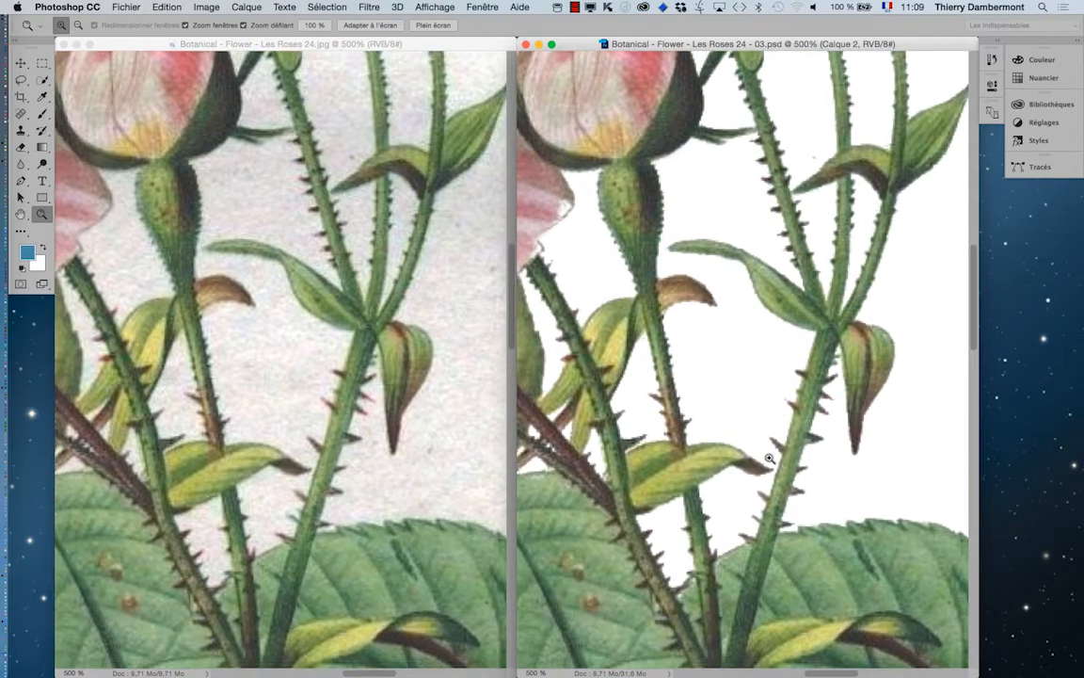
left_click_drag(770, 494, 777, 394)
left_click(776, 396, "alt")
left_click(778, 425, "alt")
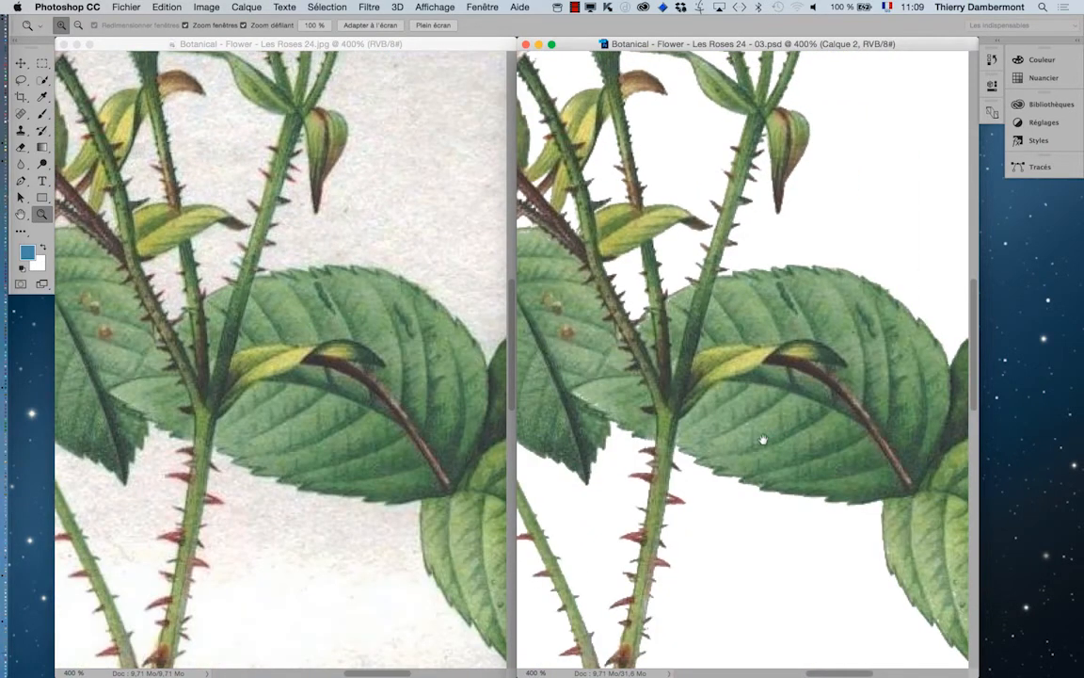
left_click_drag(760, 446, 826, 240)
left_click(769, 392, "alt")
left_click(776, 408, "alt")
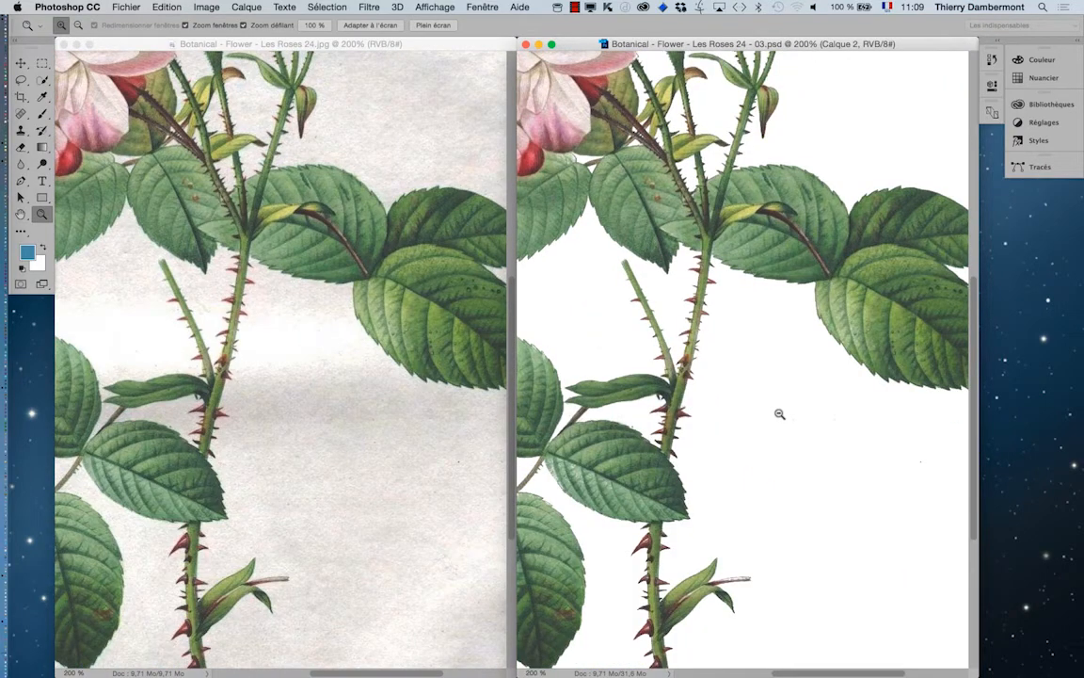
left_click(708, 379, "alt")
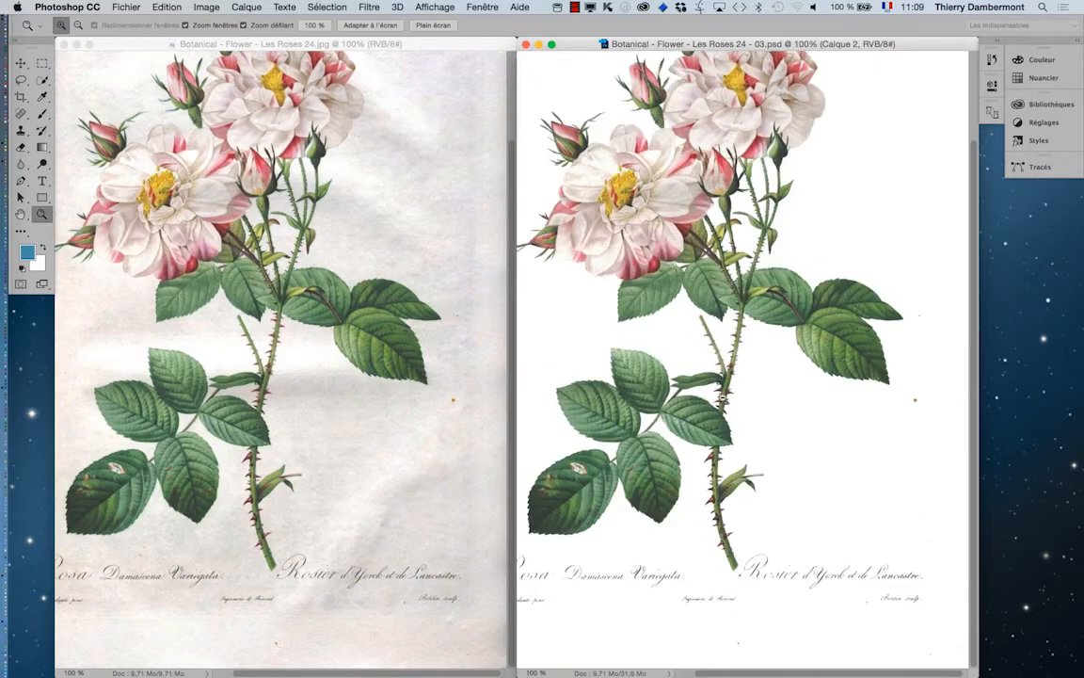
Compare the lower leaf cluster and its damaged leaf in both images at 200% to 300% zoom.
left_click(646, 425)
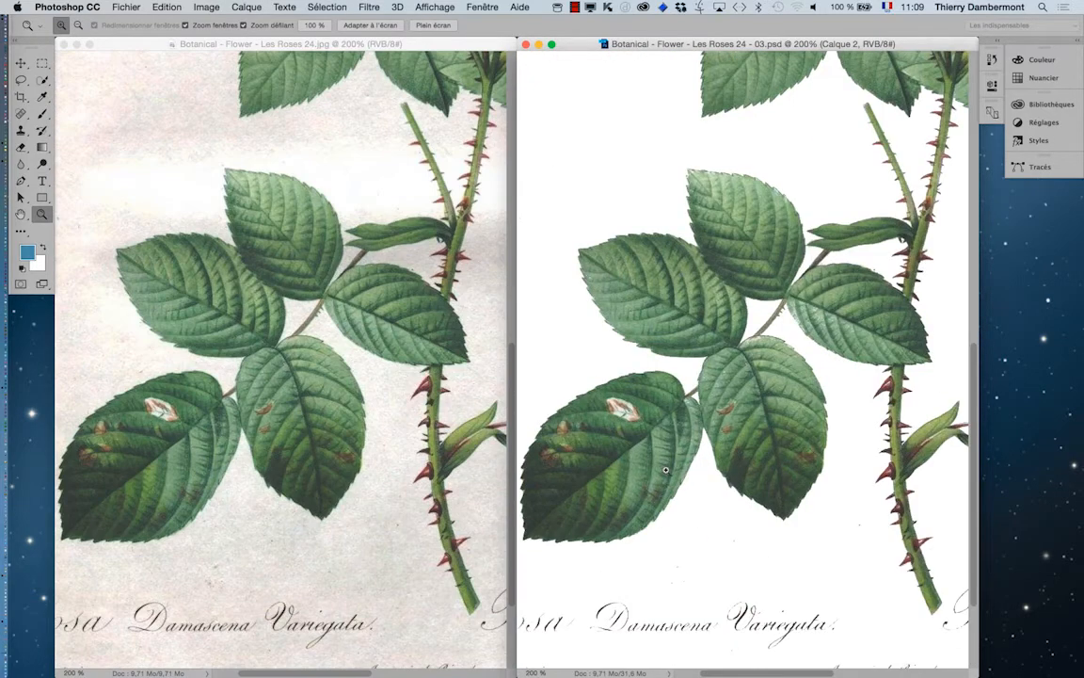
left_click(665, 469)
left_click(857, 511, "alt")
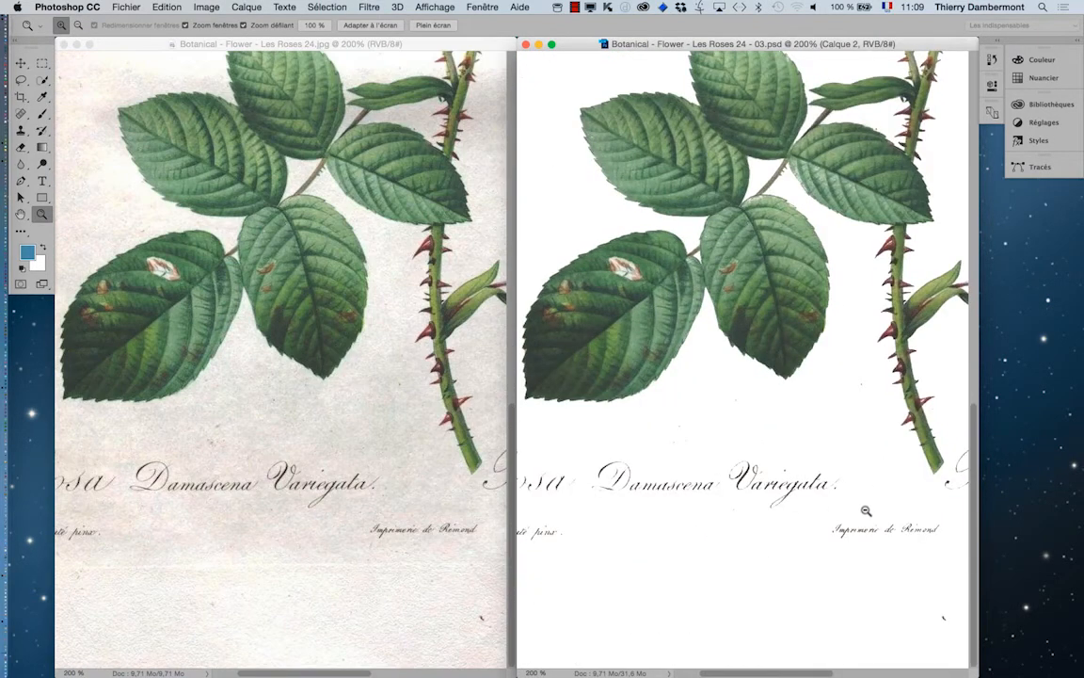
left_click(866, 510, "alt")
left_click(691, 480)
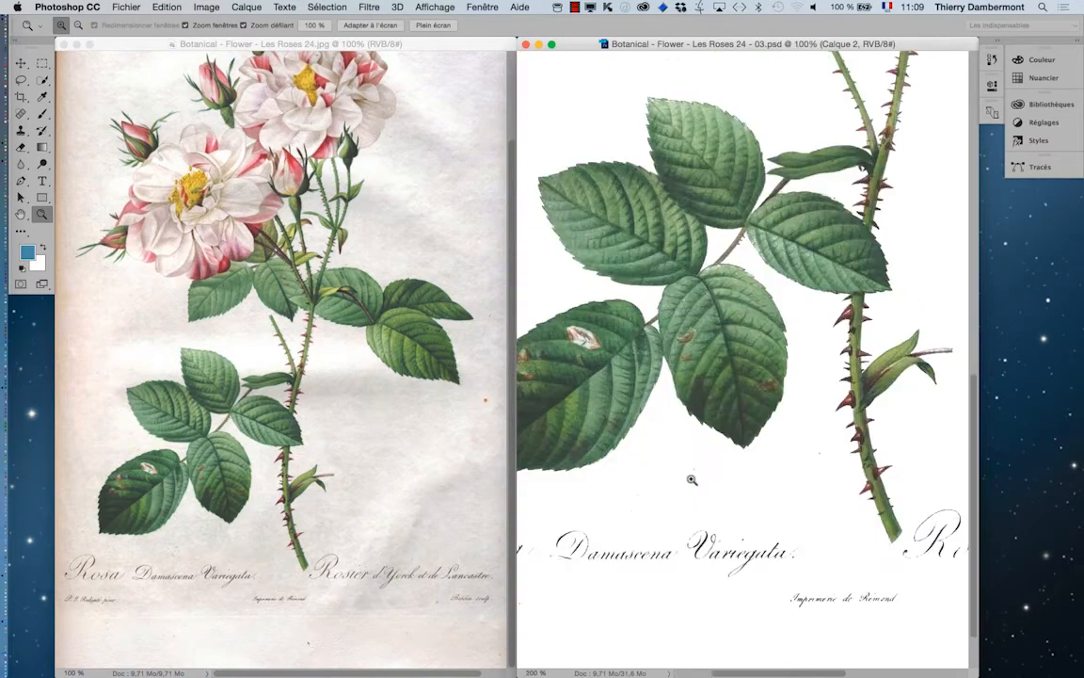
left_click_drag(652, 489, 784, 508)
left_click(725, 444)
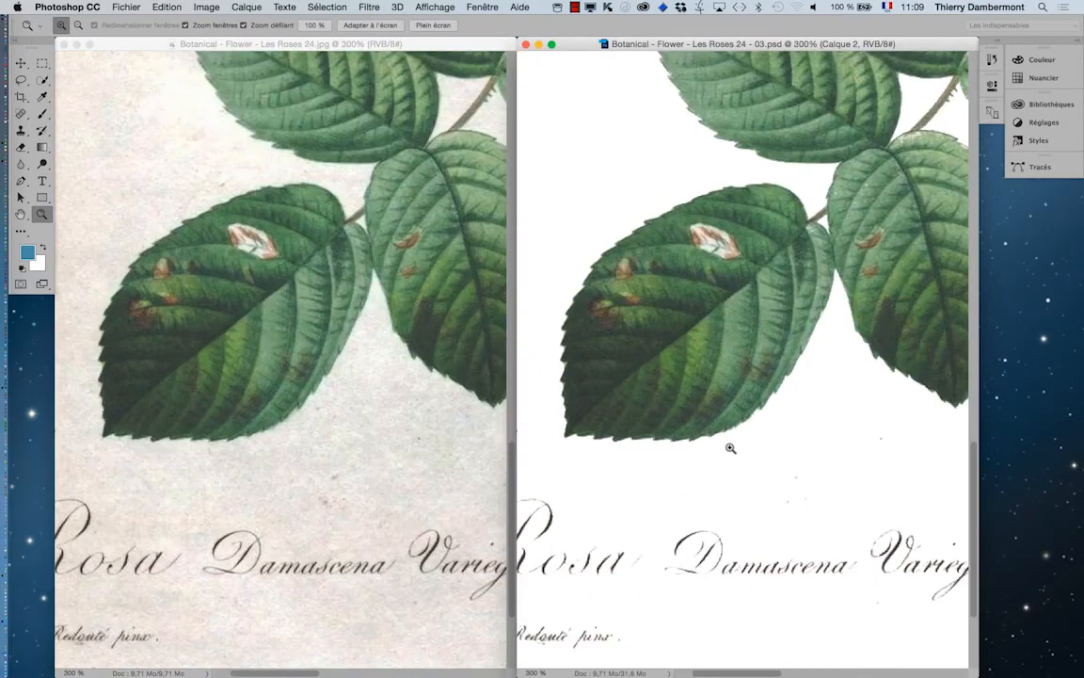
left_click_drag(711, 437, 739, 347)
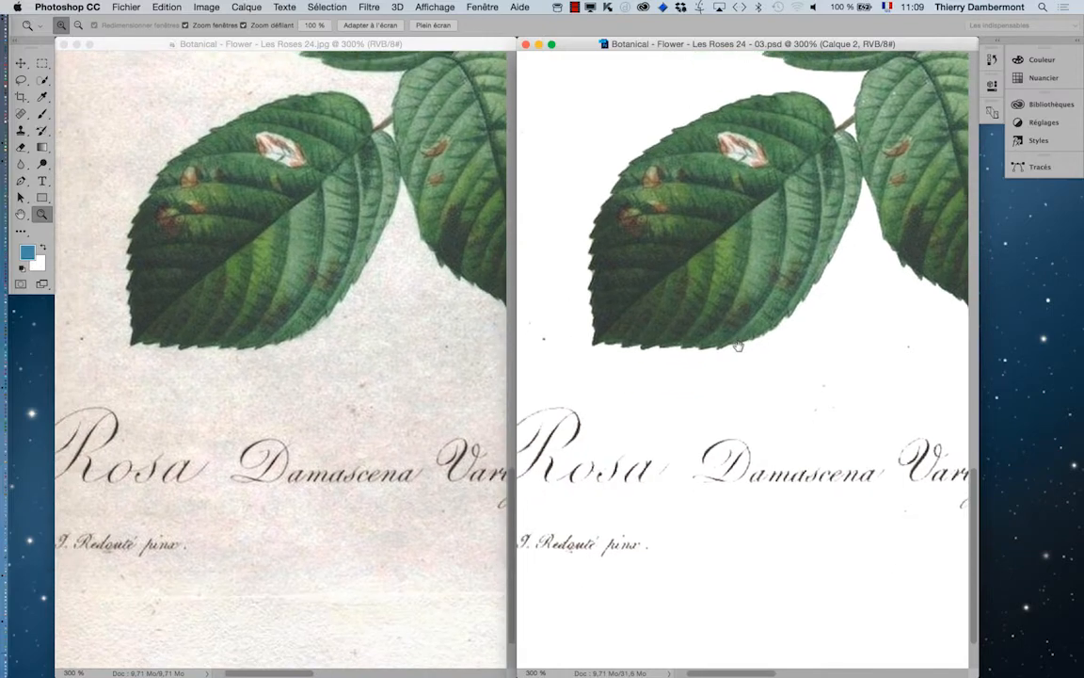
Compare the handwritten "Damascena Variegata" caption in both images at up to 500% zoom, ending at 200%.
left_click(717, 478)
left_click_drag(845, 377, 650, 424)
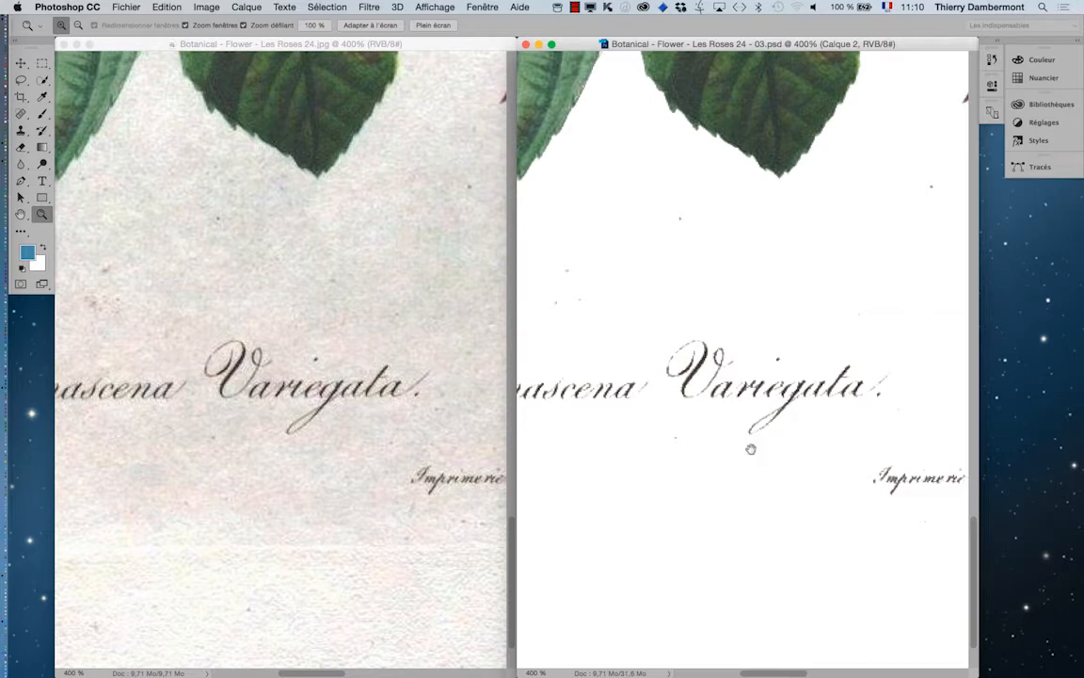
left_click(720, 406)
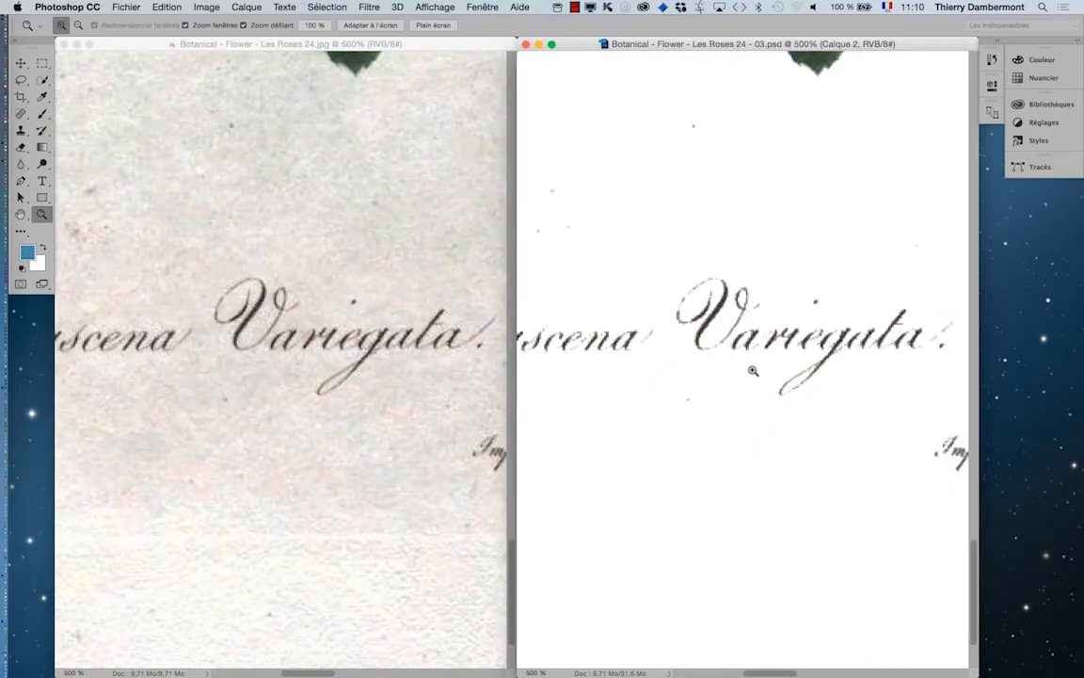
left_click(758, 372, "alt")
left_click(755, 373, "alt")
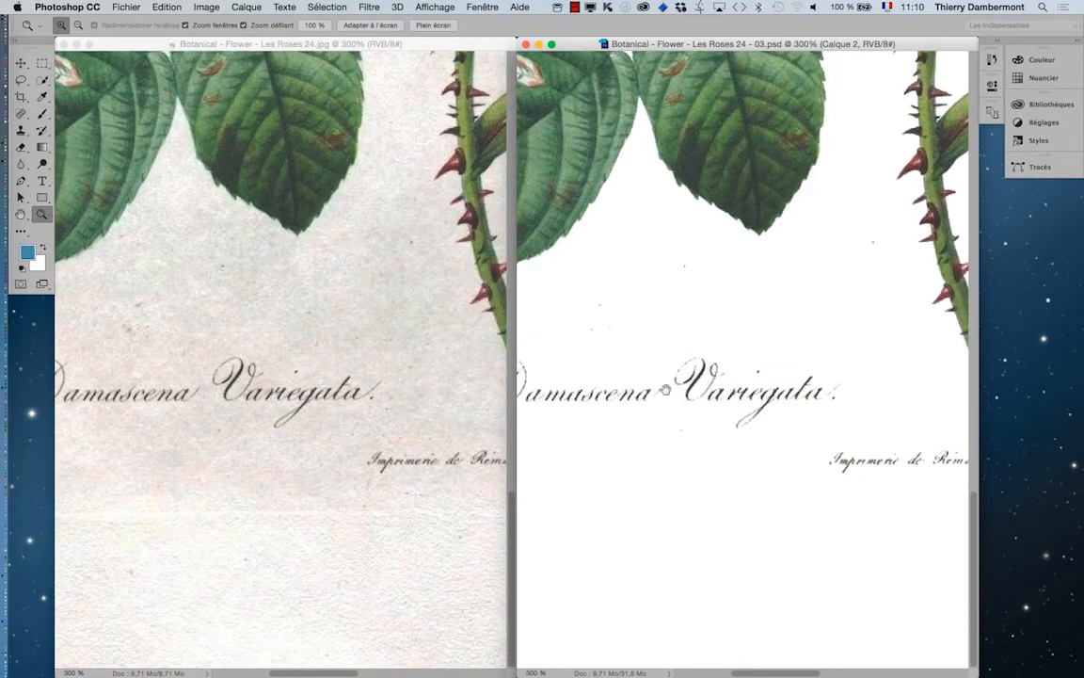
left_click(254, 376)
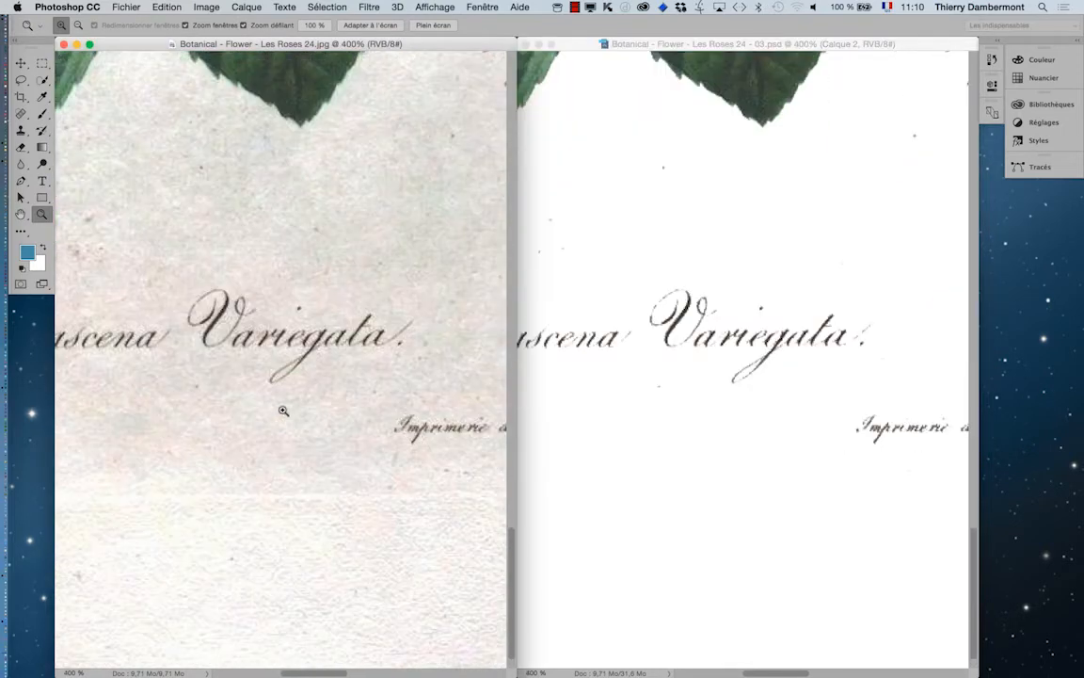
left_click(257, 372)
left_click(316, 382, "alt")
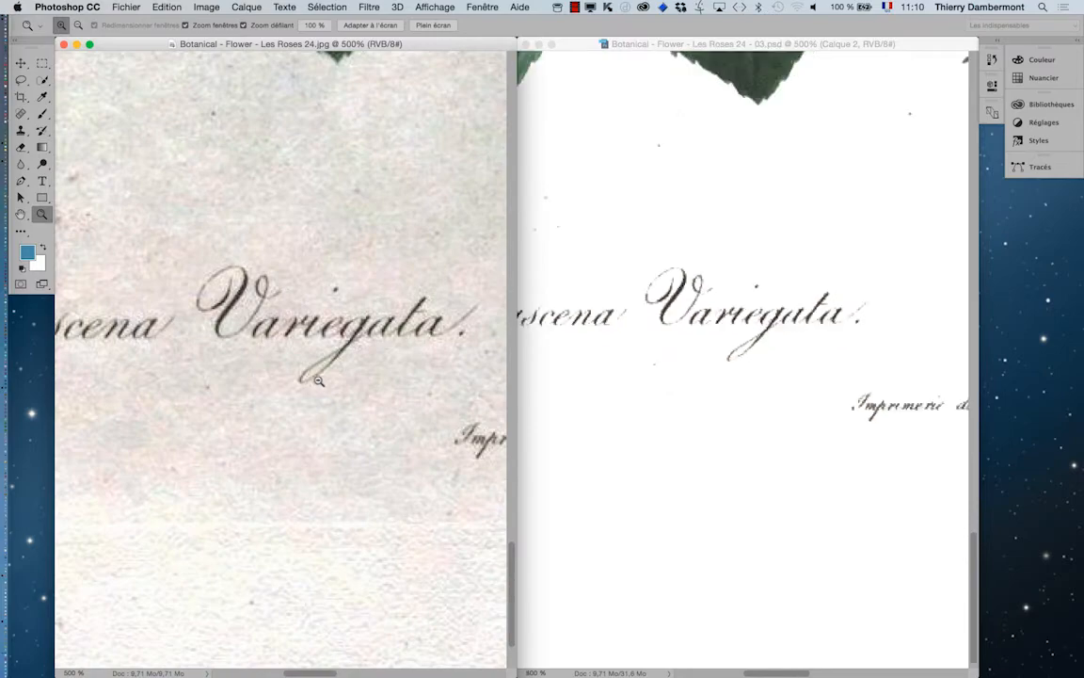
left_click(316, 382, "alt")
left_click(316, 382, "alt")
left_click(712, 380)
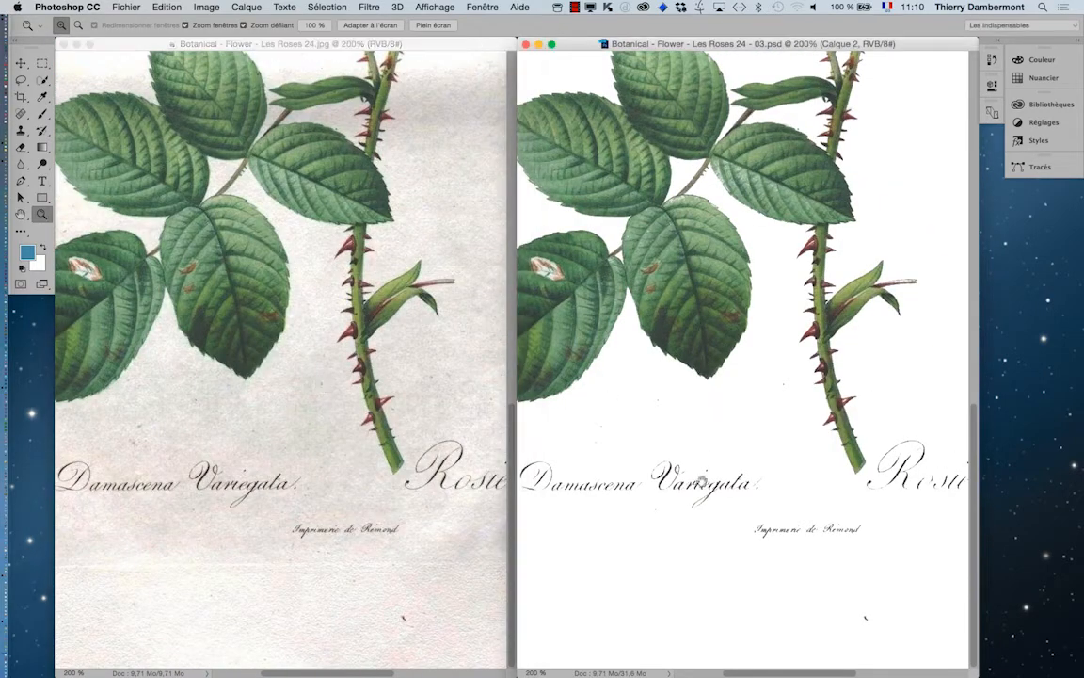
Compare both images from the caption back up to the top flower, temporarily hiding the interface.
left_click_drag(726, 466, 708, 570)
scroll(735, 434, "up", 10)
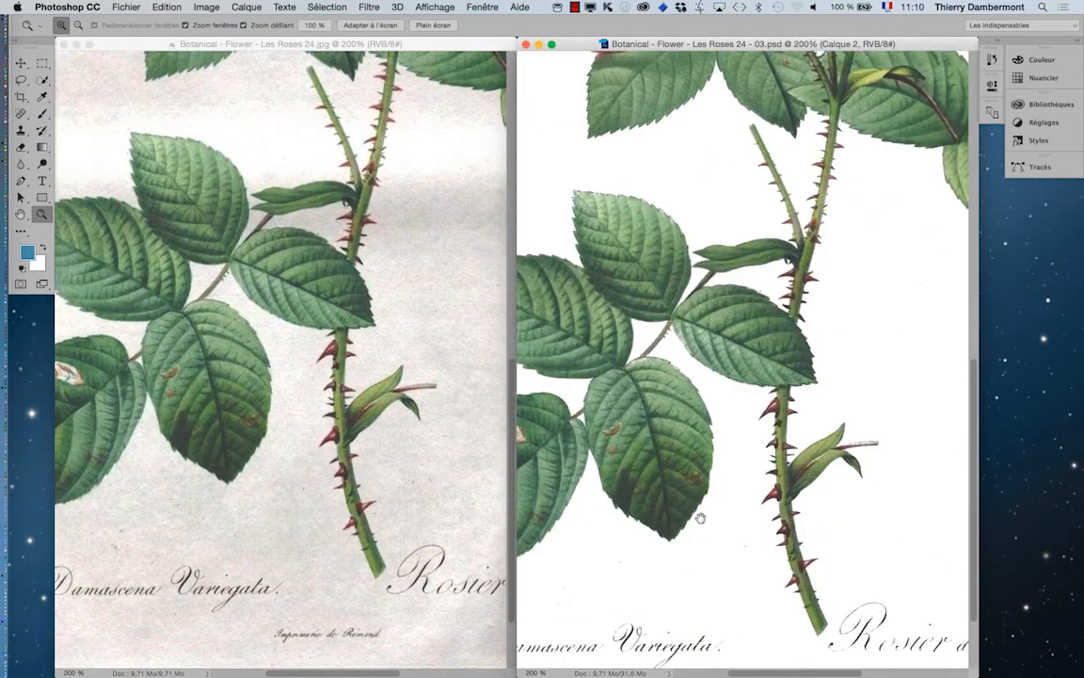
scroll(750, 516, "up", 10)
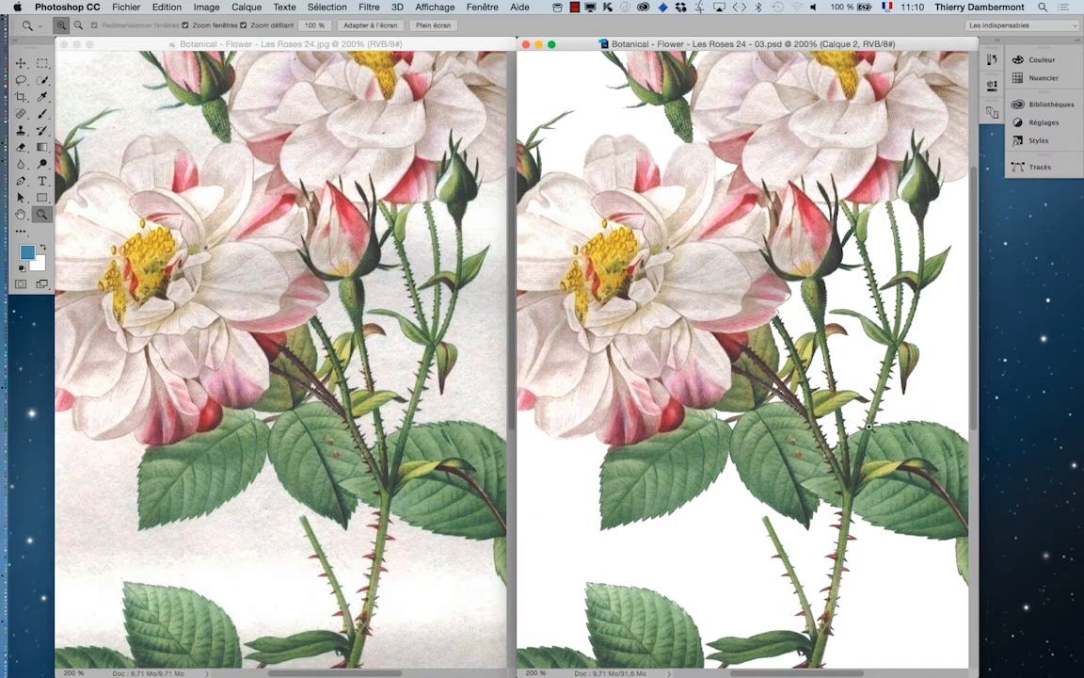
left_click(806, 345, "alt")
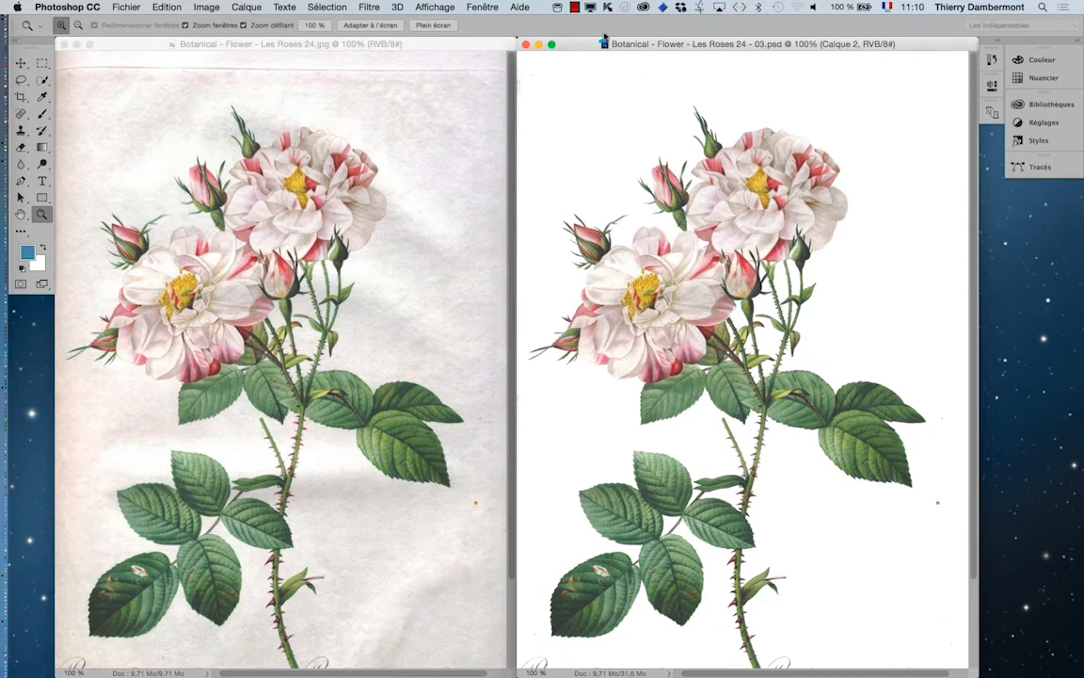
key("Tab")
left_click(740, 74)
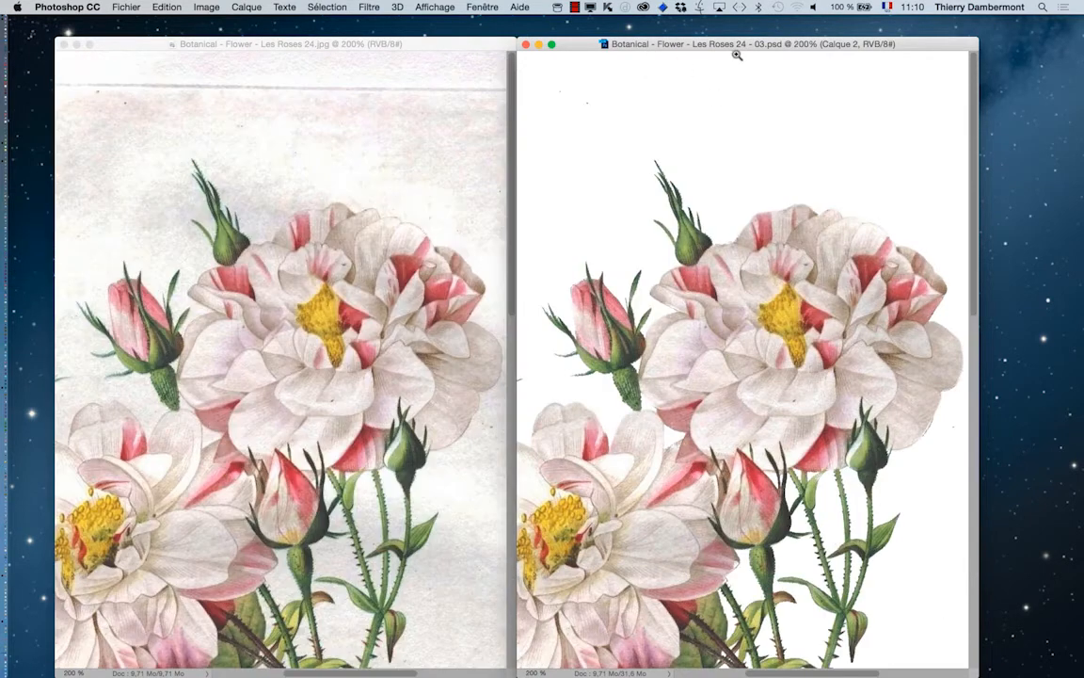
key("Tab")
Show the Layers panel again and move it over the original JPG so the PSD stays uncovered.
left_click(482, 7)
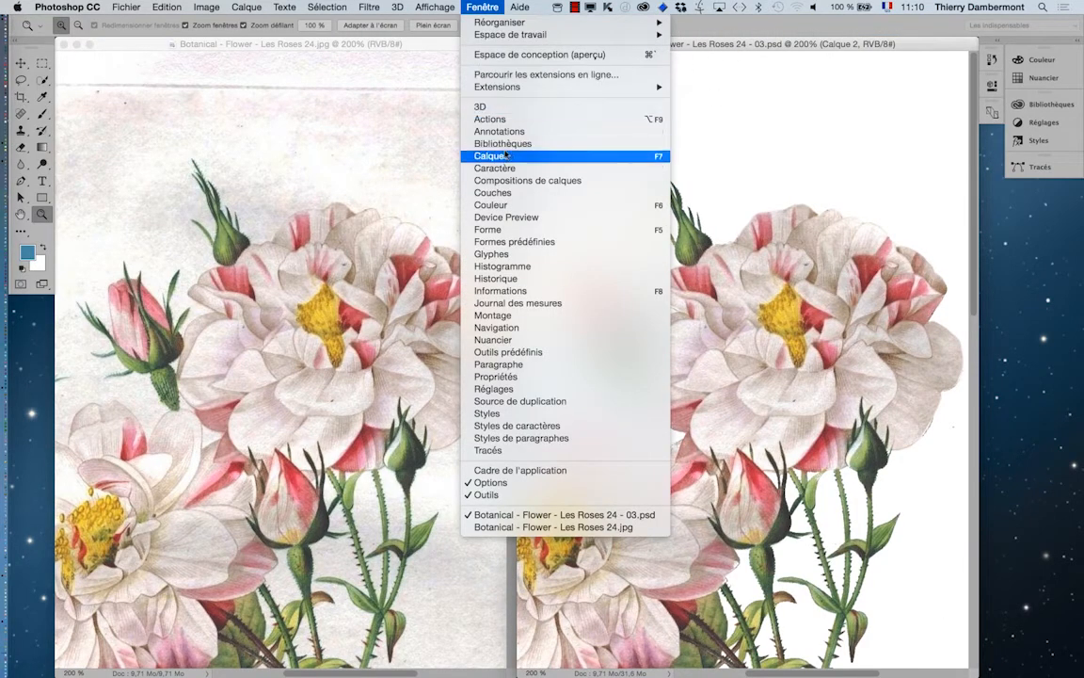
left_click(443, 141)
left_click_drag(885, 173, 322, 82)
Group the layers "bouche trous", "fleur écrêtée" and "référence visuelle" under the name "rose sans le texte".
left_click(417, 202)
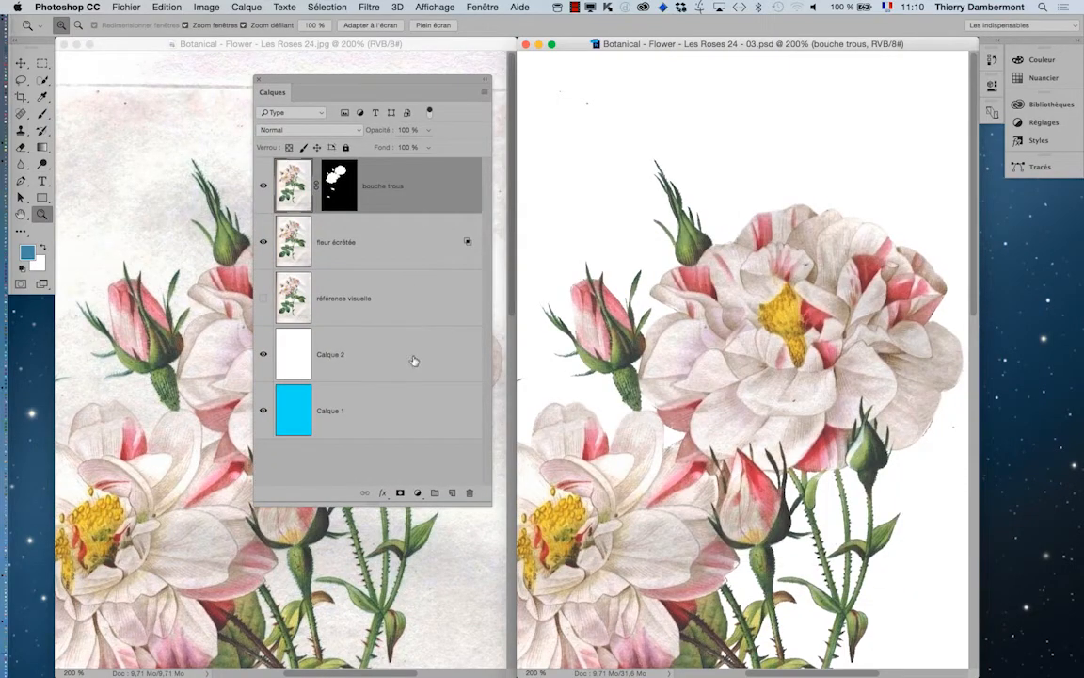
left_click(421, 313, "shift")
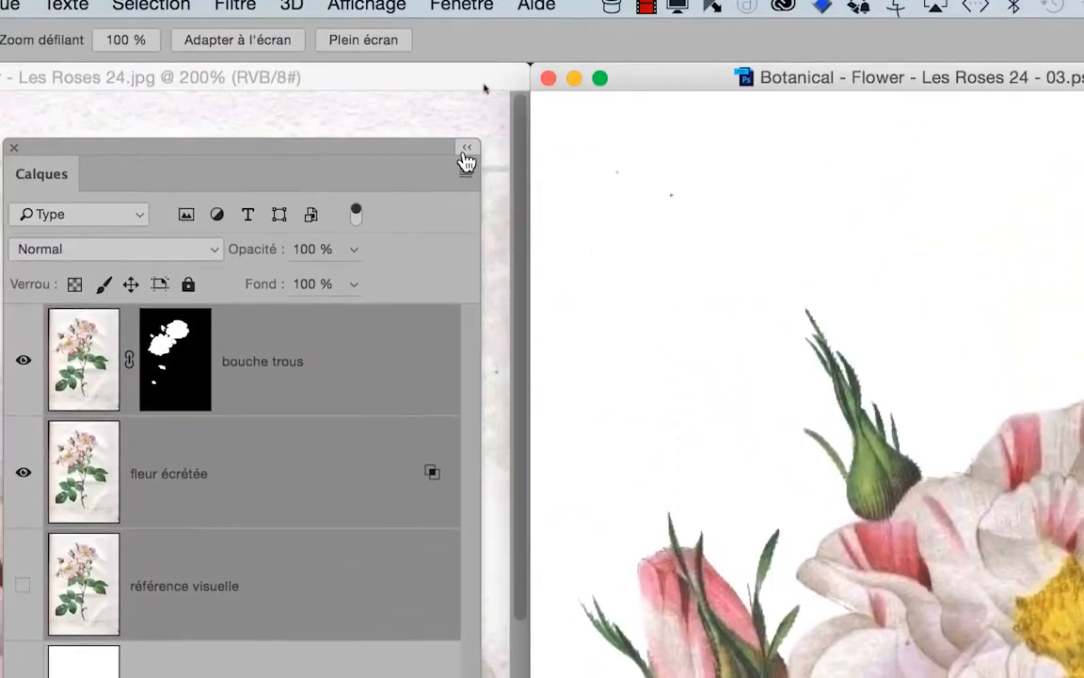
left_click(462, 161)
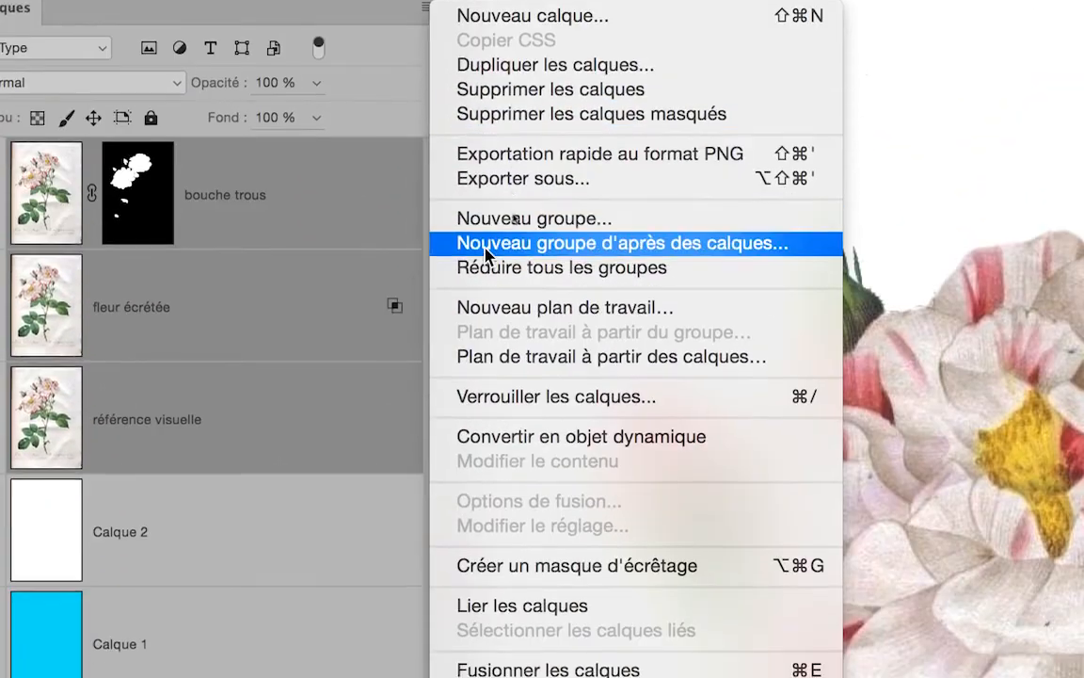
left_click(485, 247)
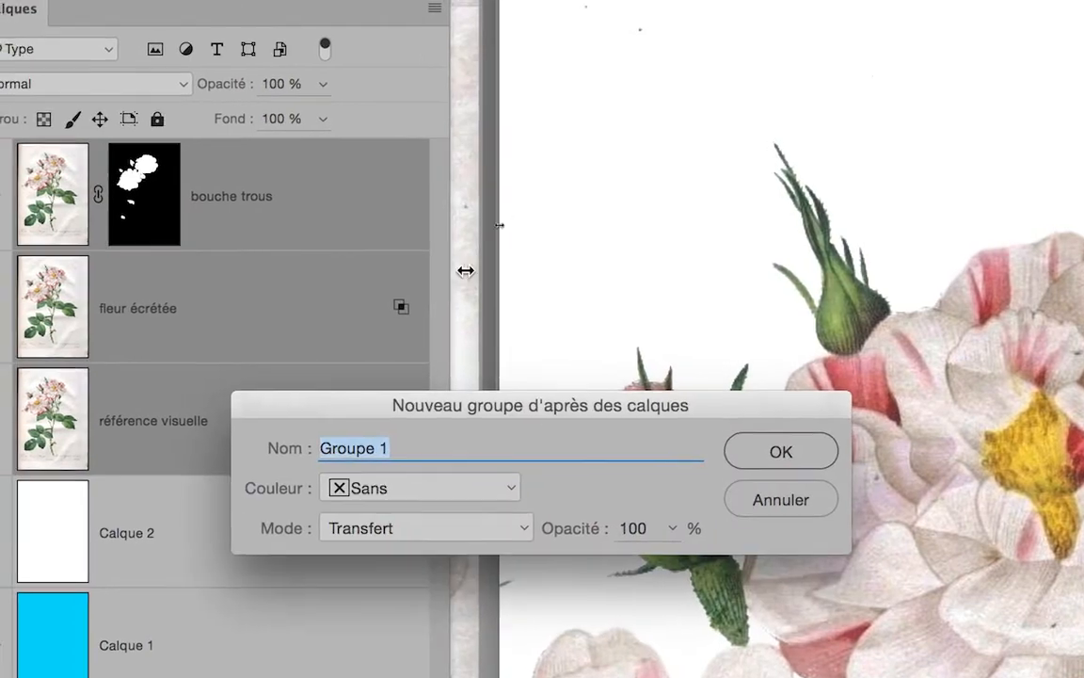
type("rose")
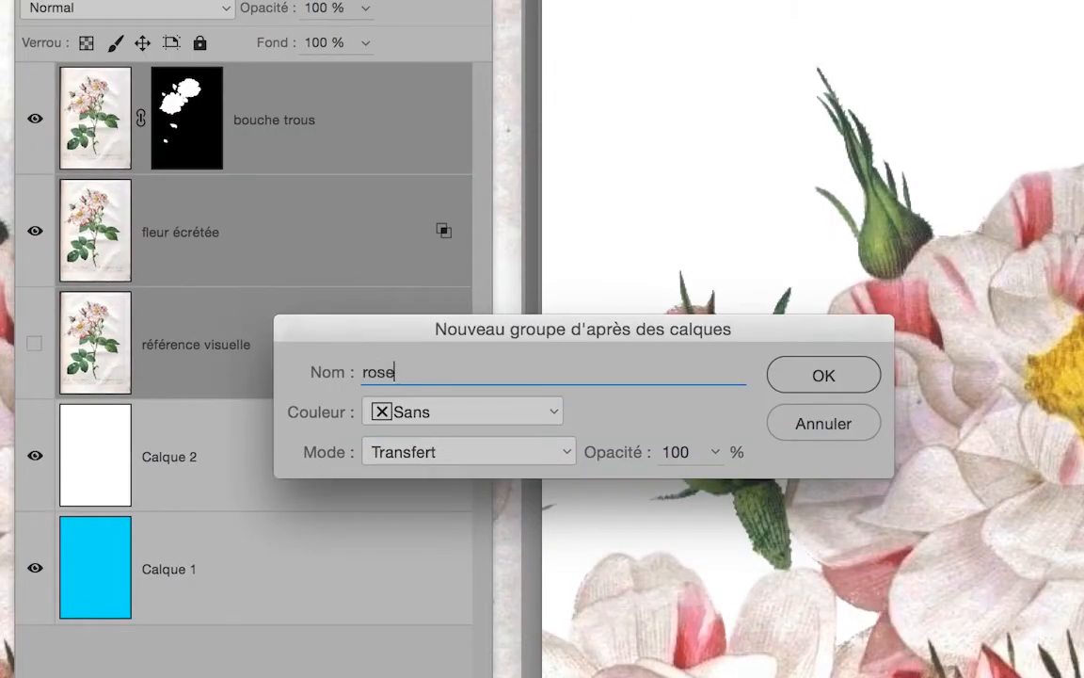
type(" sans le texte")
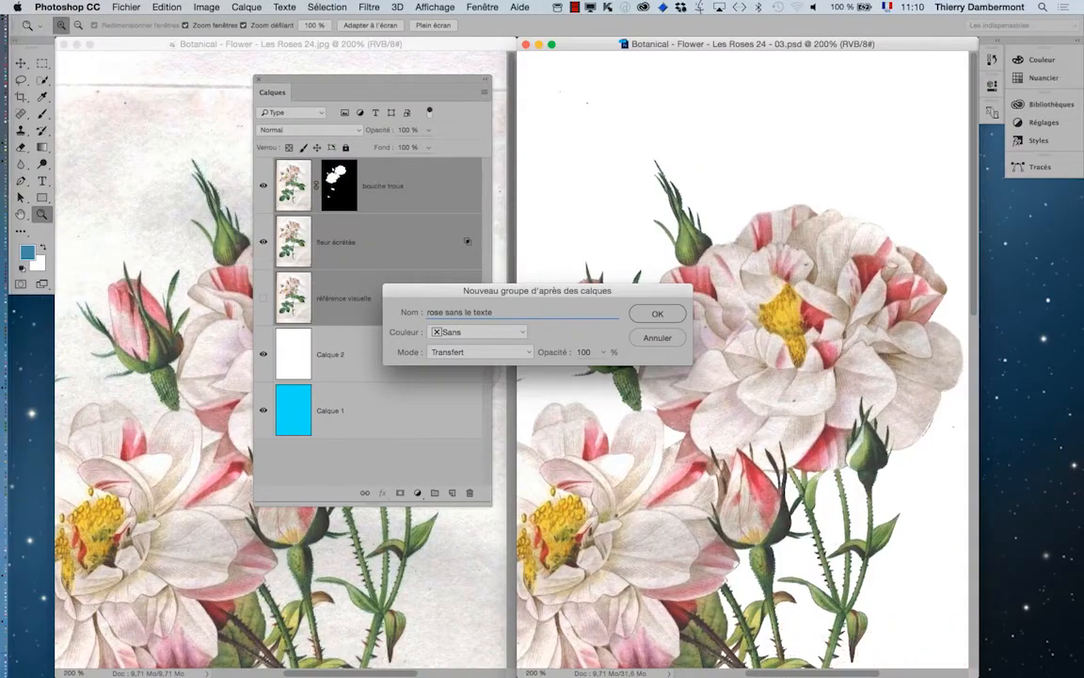
key("Return")
Close the original JPG and show the whole PSD page at 66.67% zoom.
key("super+alt+0")
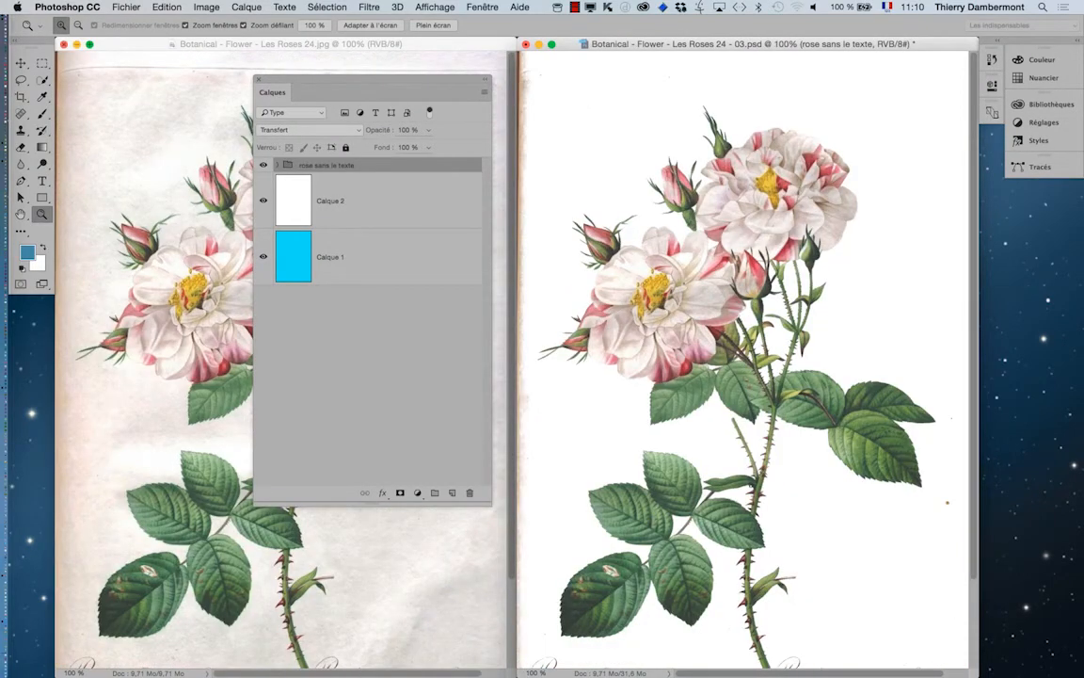
left_click(64, 44)
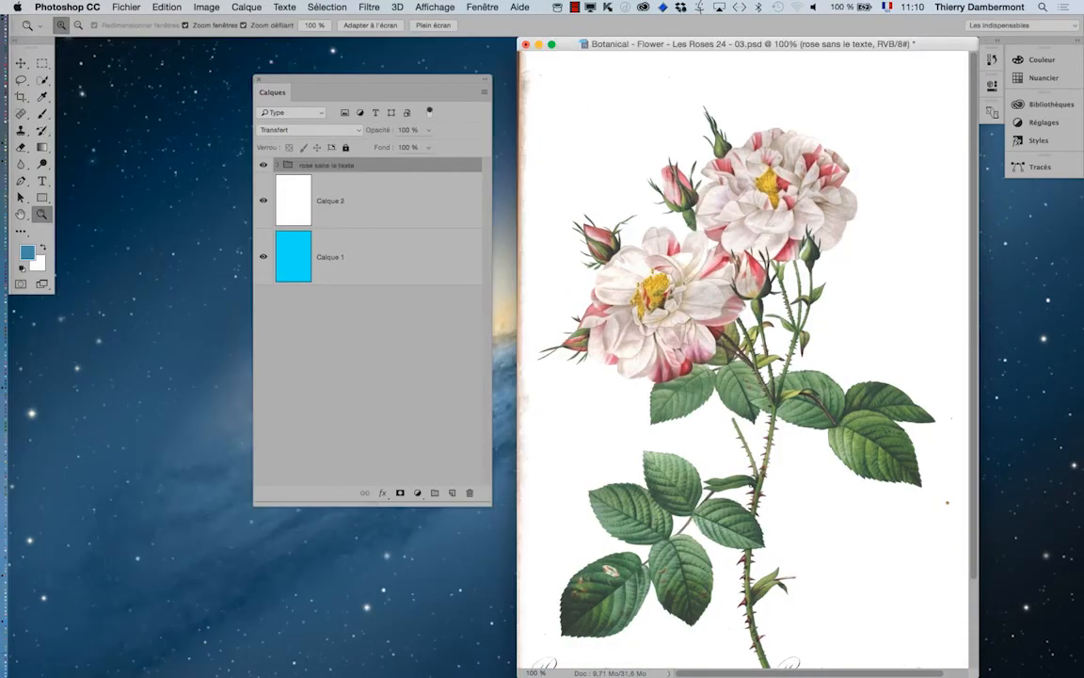
key("h")
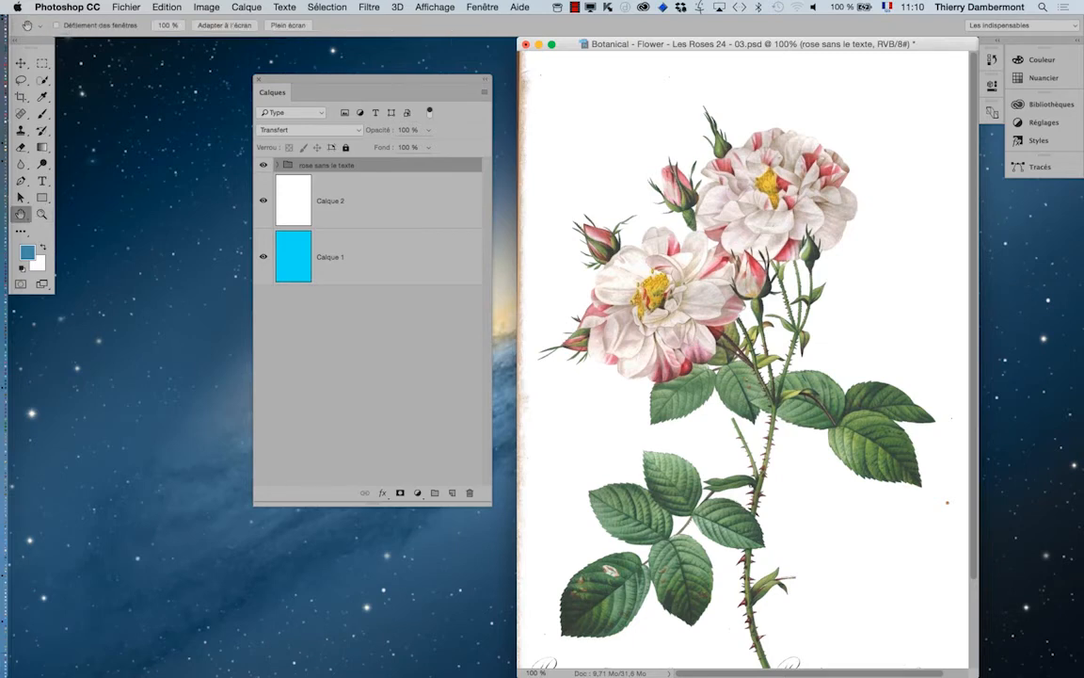
key("super+minus")
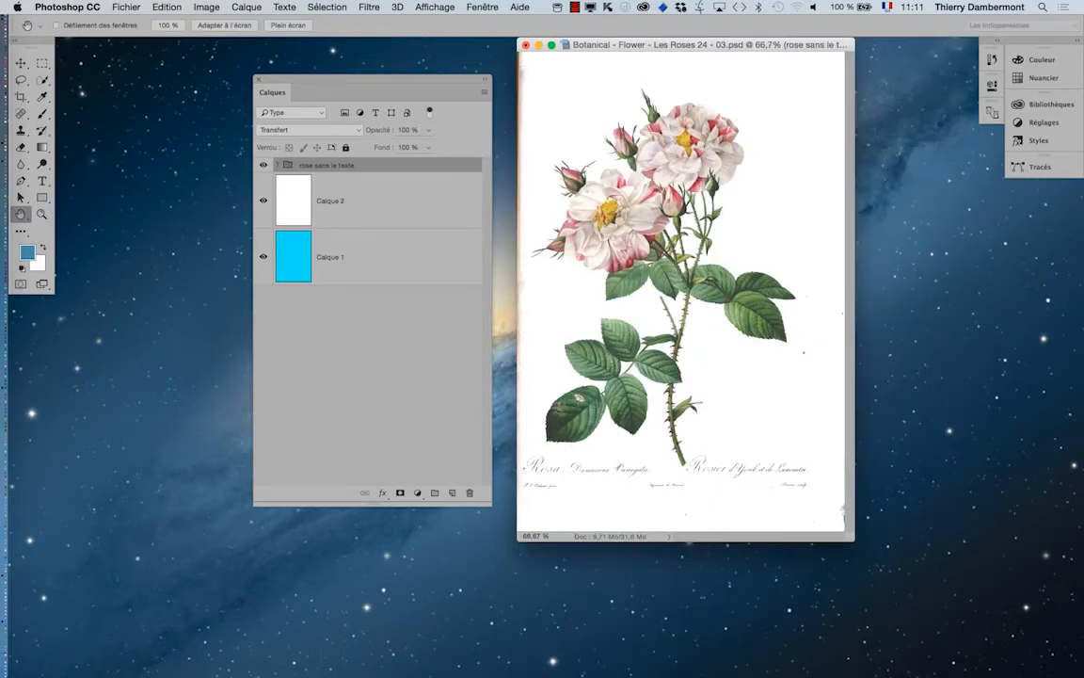
Expand the "rose sans le texte" group and display the PSD in full-screen mode with its caption clear of the Layers panel.
left_click(278, 165)
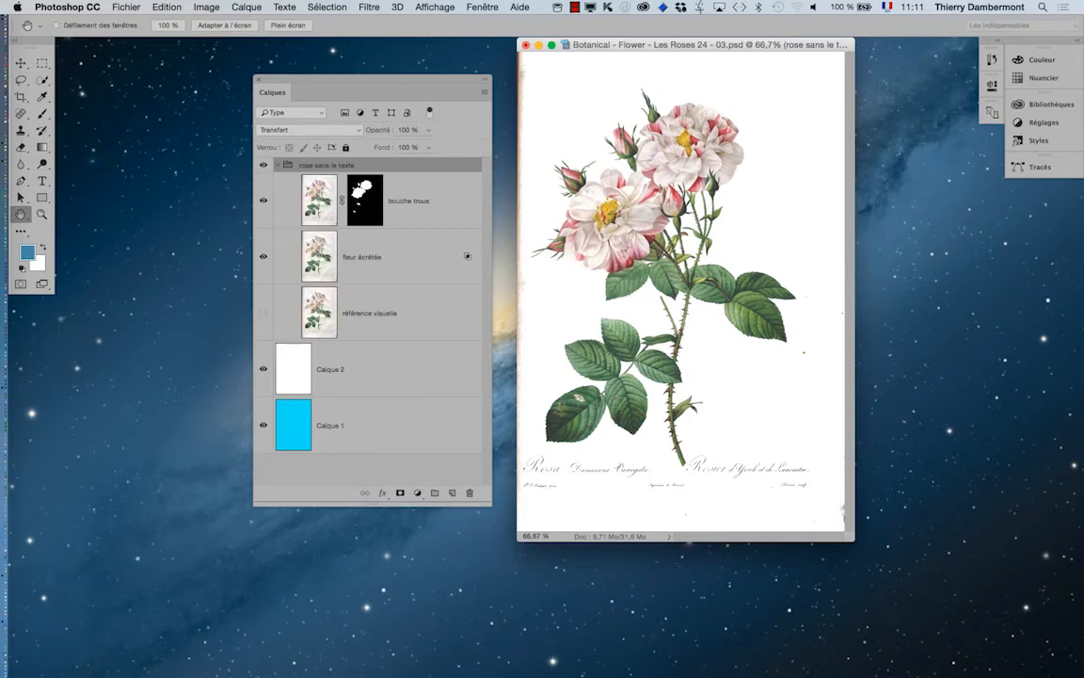
left_click_drag(369, 79, 271, 68)
left_click_drag(853, 540, 998, 623)
left_click(282, 245)
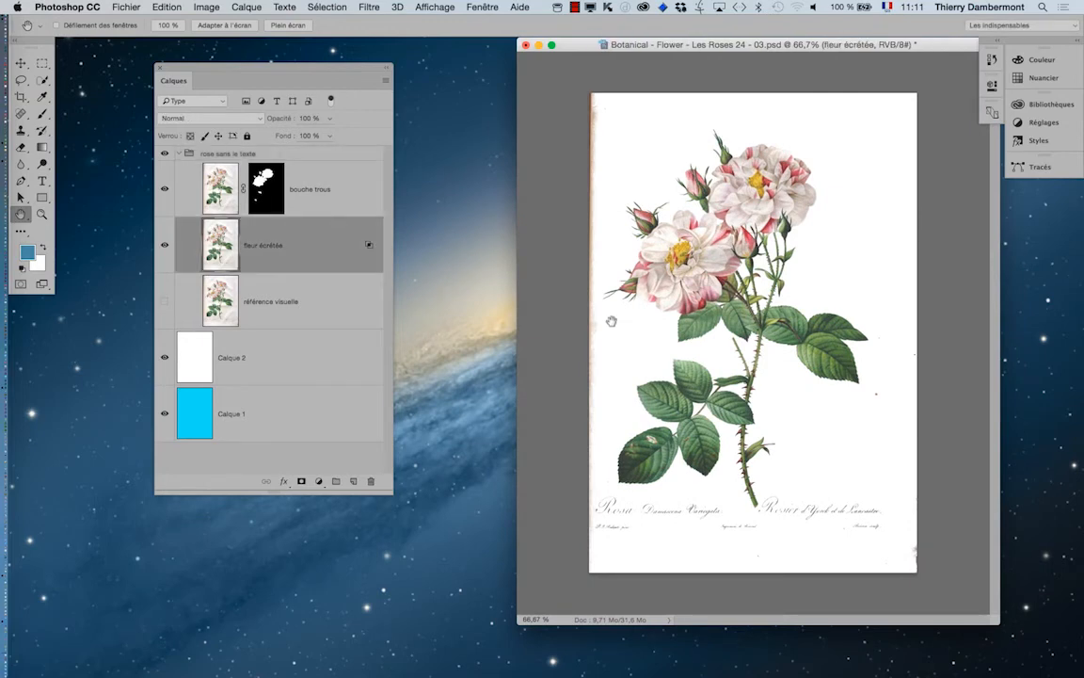
key("f")
left_click(573, 415, "super")
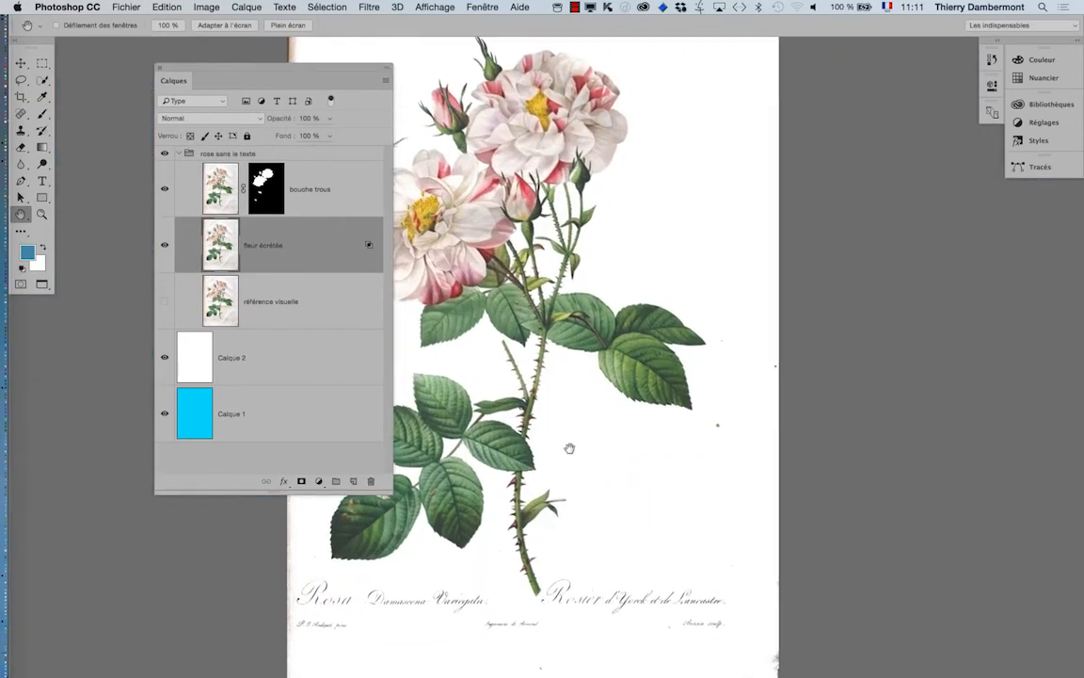
left_click_drag(569, 448, 656, 314)
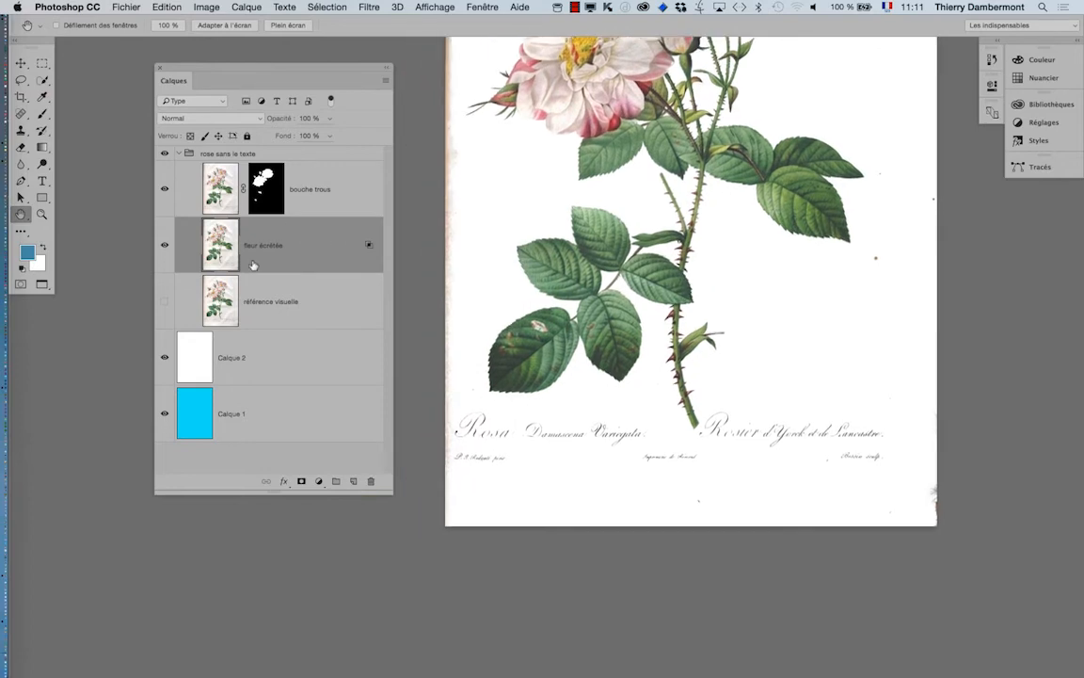
Add a white layer mask that reveals everything to the "fleur écrêtée" layer.
left_click(239, 155)
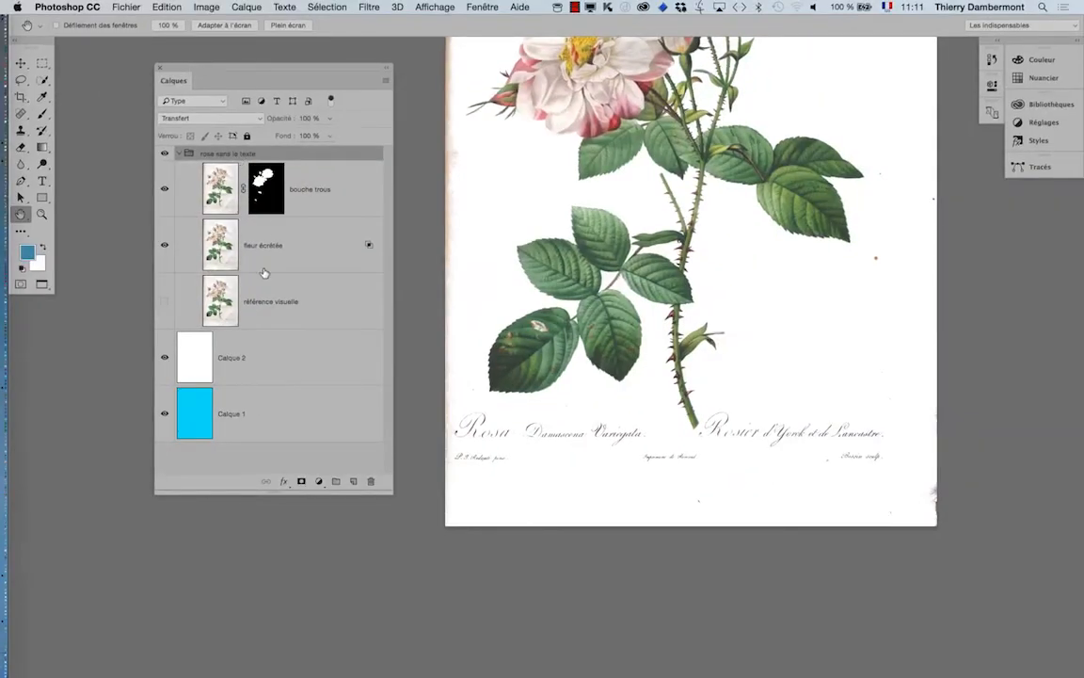
left_click(337, 629)
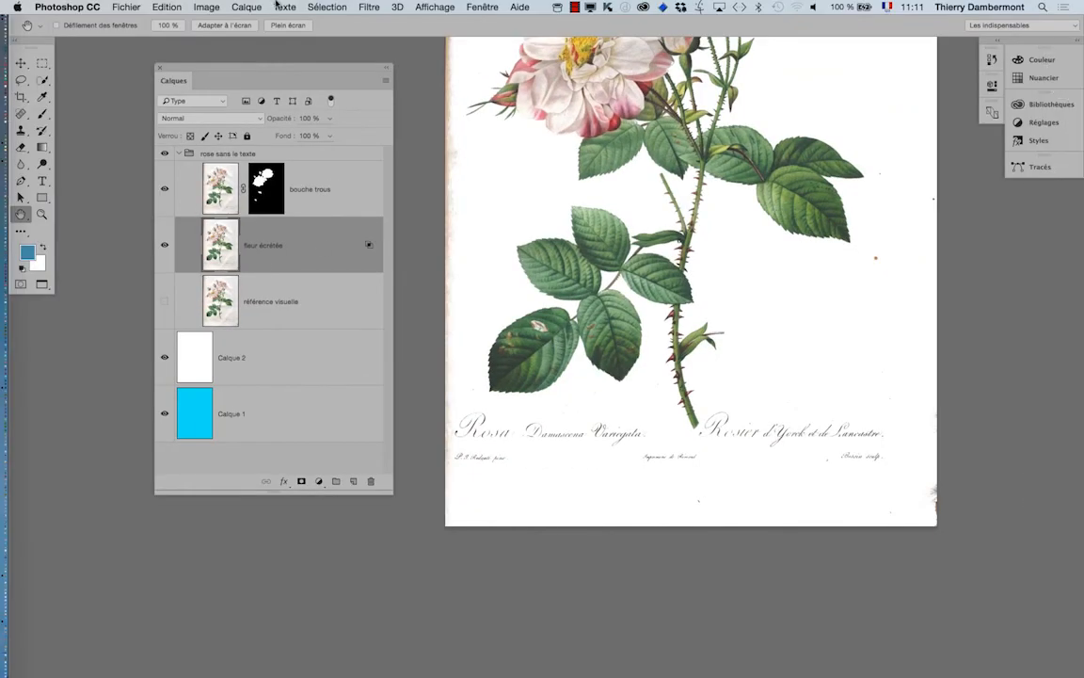
left_click(249, 8)
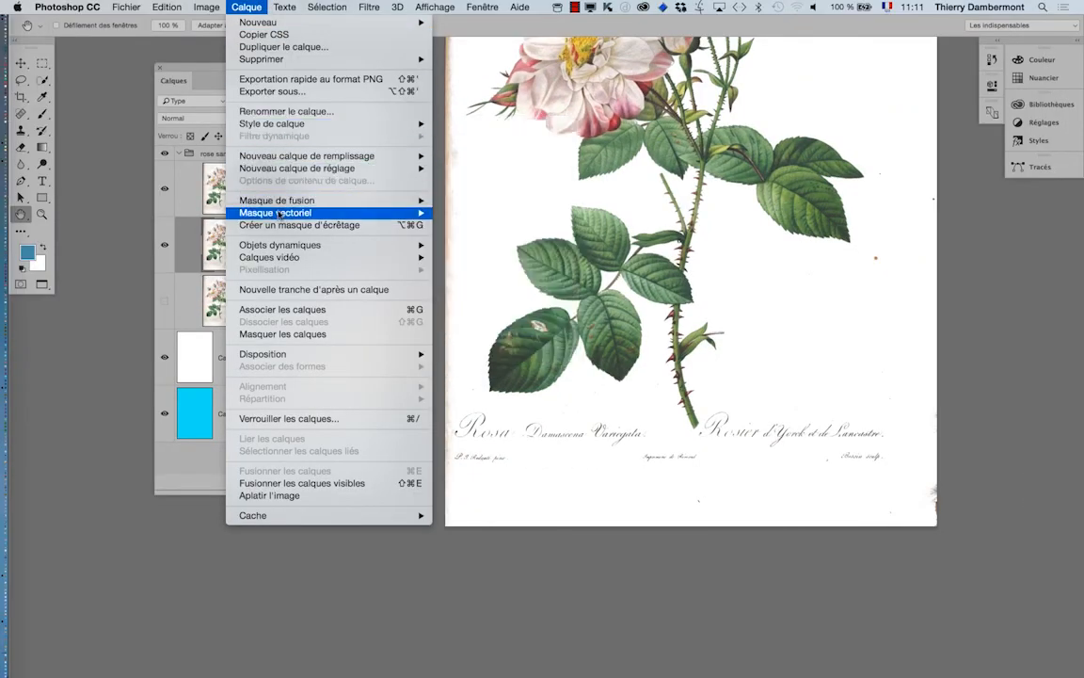
mouse_move(282, 199)
left_click(450, 200)
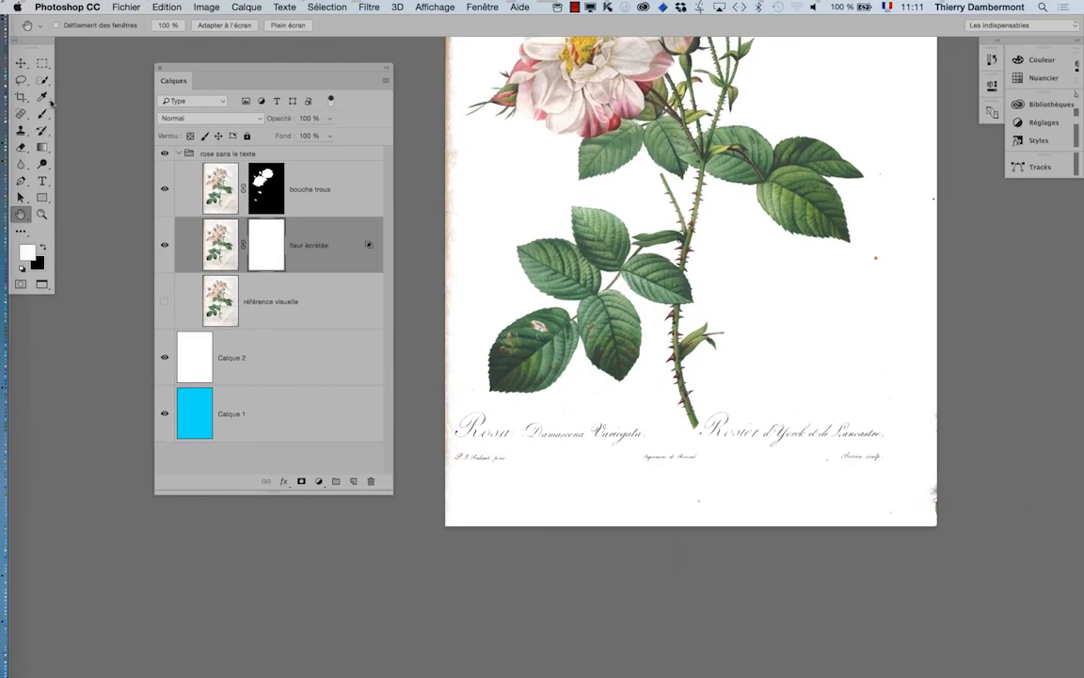
Paint black on the "fleur écrêtée" mask with a 178 px brush to hide the handwritten caption and the stained lower corner.
left_click(43, 114)
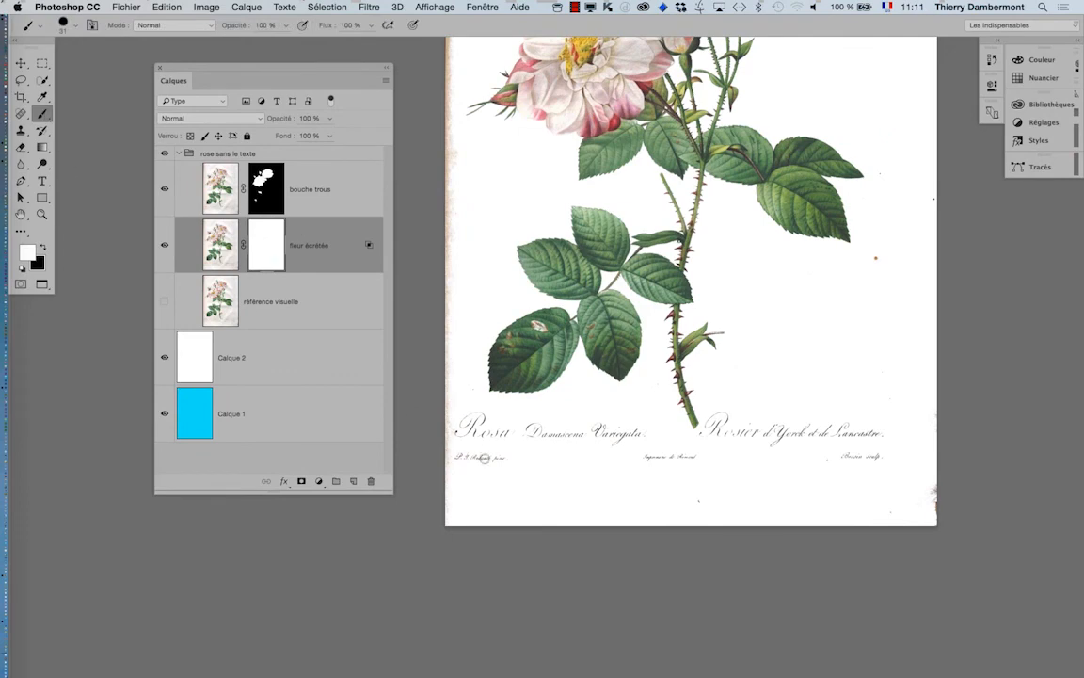
left_click_drag(493, 459, 559, 459, "ctrl+alt")
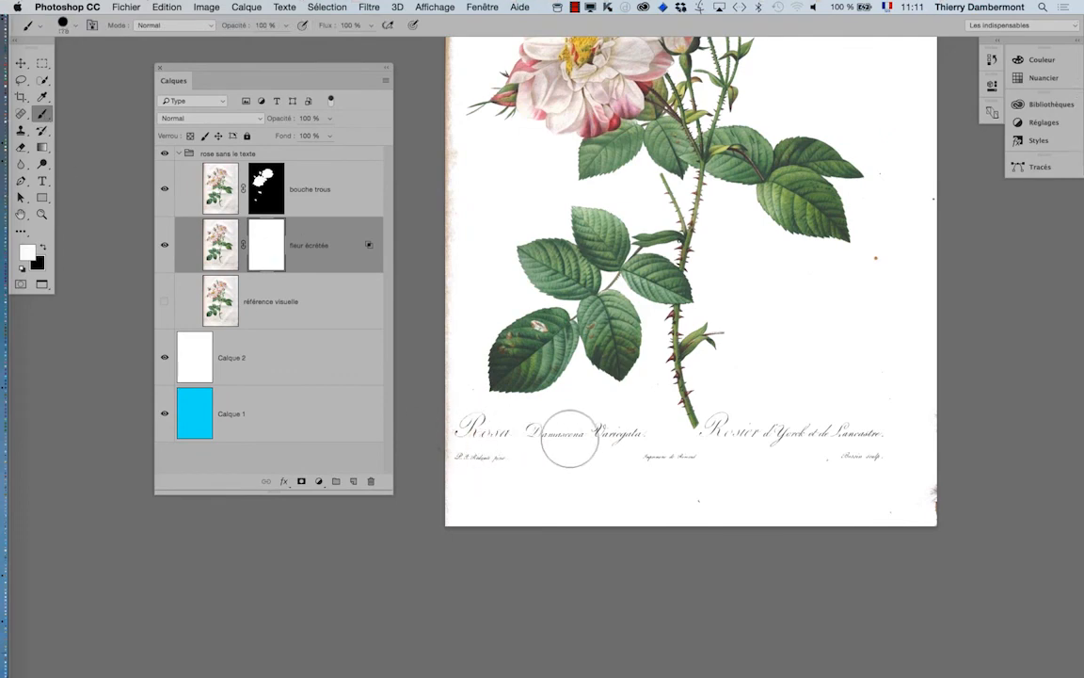
left_click(43, 248)
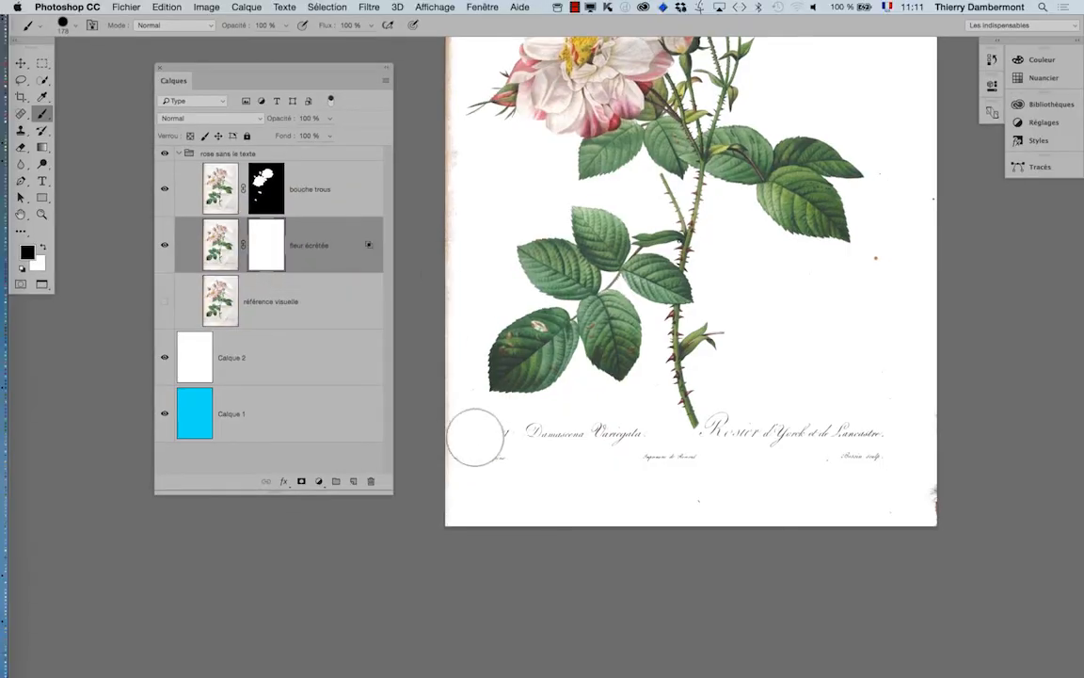
mouse_move(583, 440)
left_mouse_down()
mouse_move(633, 434)
mouse_move(663, 460)
mouse_move(714, 470)
mouse_move(735, 424)
mouse_move(714, 454)
mouse_move(887, 438)
mouse_move(706, 490)
mouse_move(726, 502)
mouse_move(940, 506)
left_mouse_up()
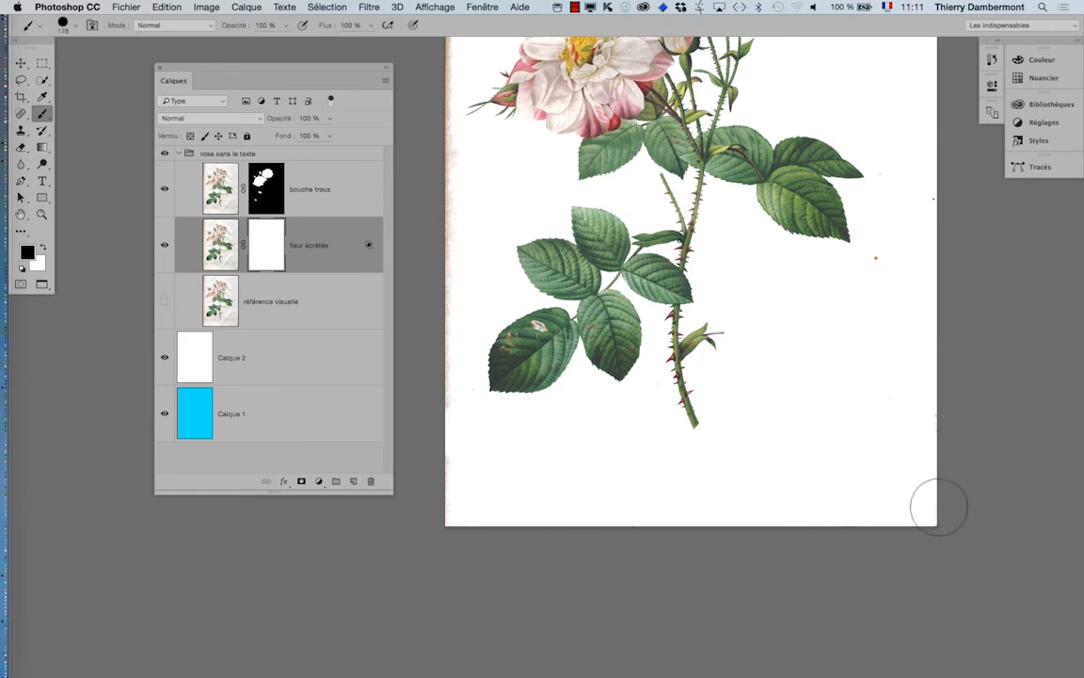
Mask out the remaining specks and discoloured paper edges around the rose with the black brush.
mouse_move(909, 251)
left_mouse_down()
mouse_move(832, 316)
mouse_move(803, 299)
left_mouse_up()
left_click_drag(713, 374, 911, 416)
mouse_move(663, 556)
left_mouse_down()
mouse_move(669, 215)
mouse_move(646, 394)
mouse_move(584, 501)
left_mouse_up()
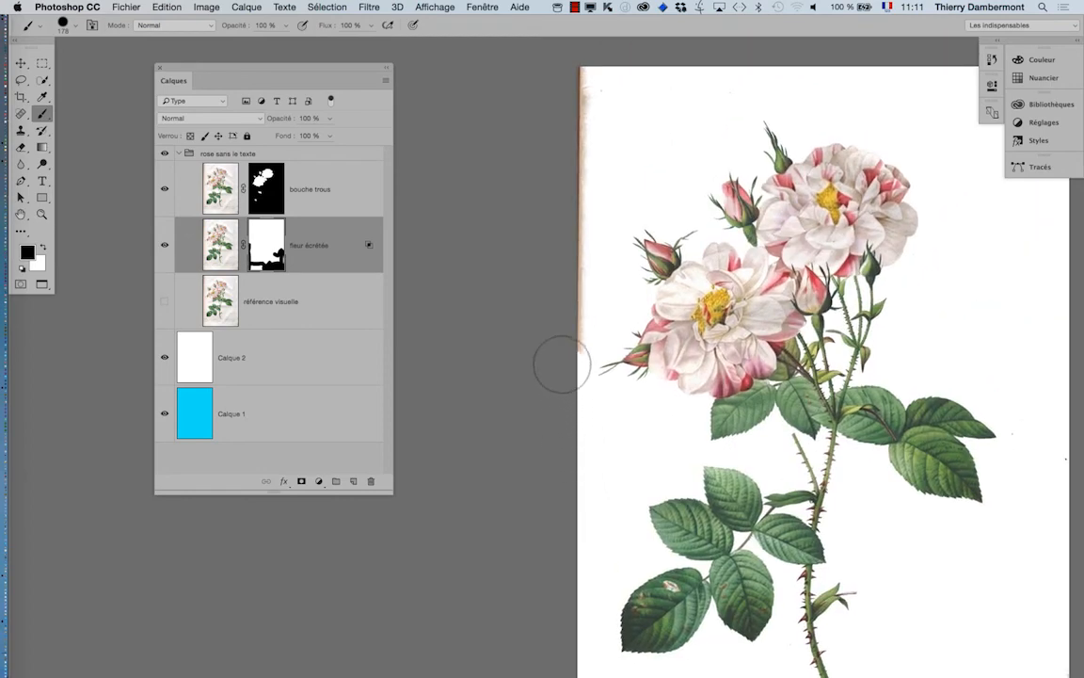
left_click_drag(593, 122, 484, 198)
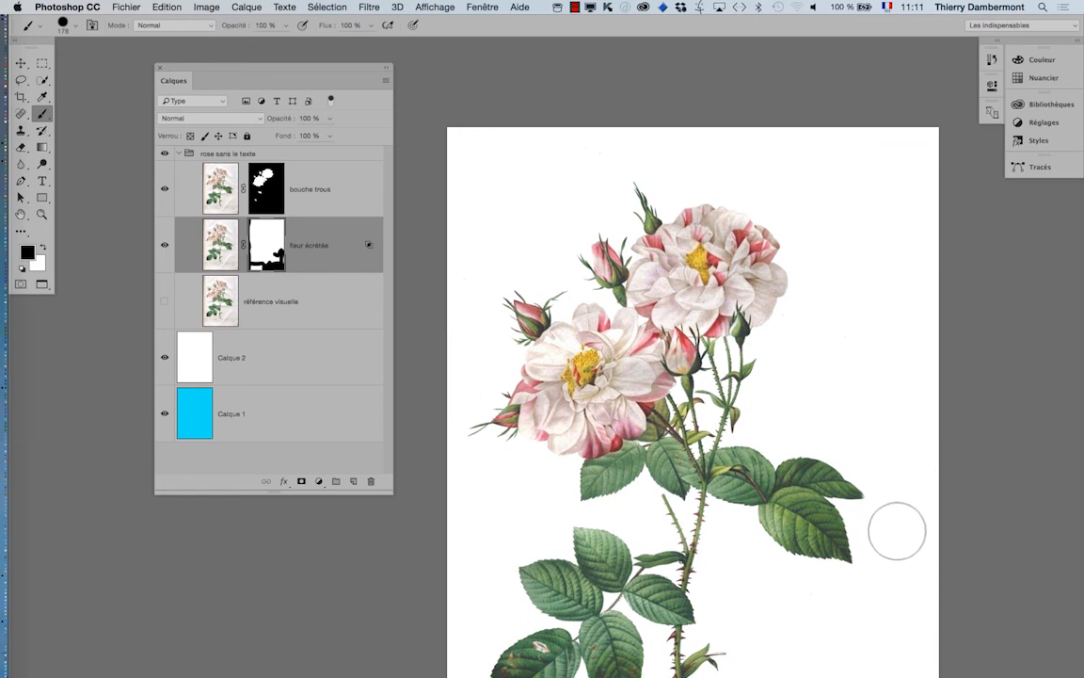
left_click_drag(912, 463, 929, 250)
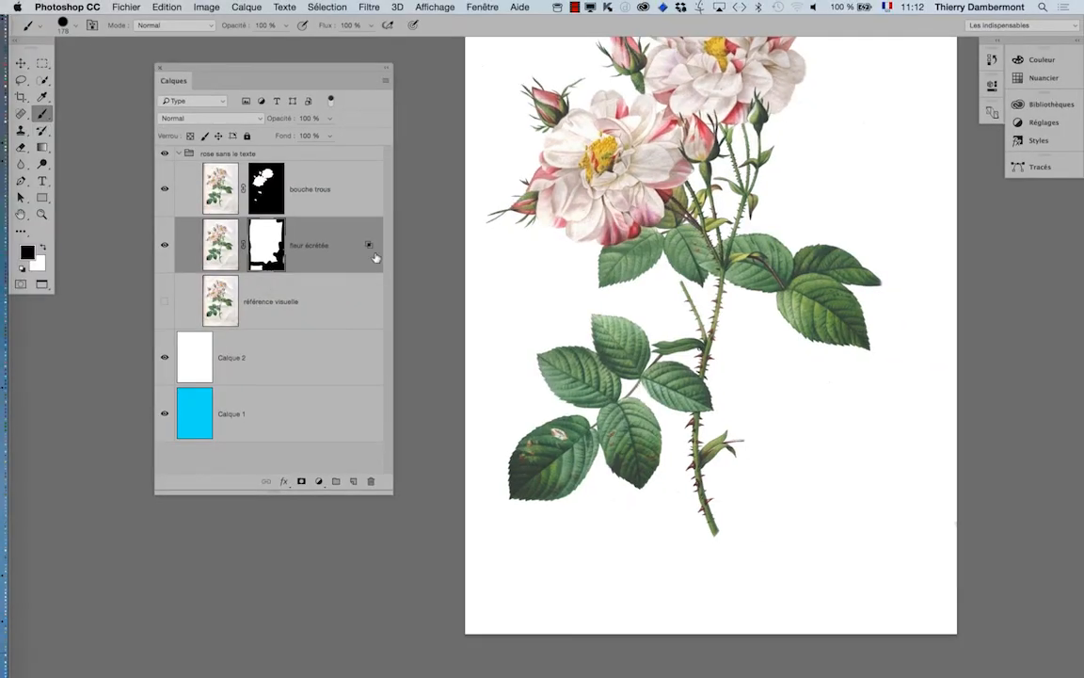
mouse_move(370, 256)
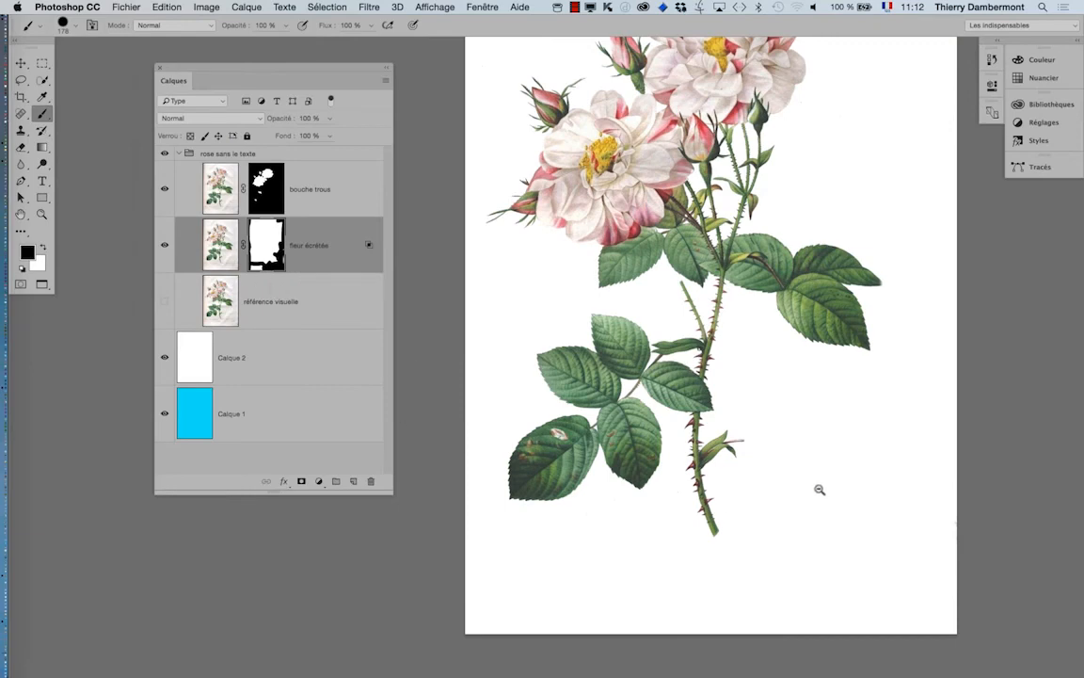
left_click(819, 489, "alt")
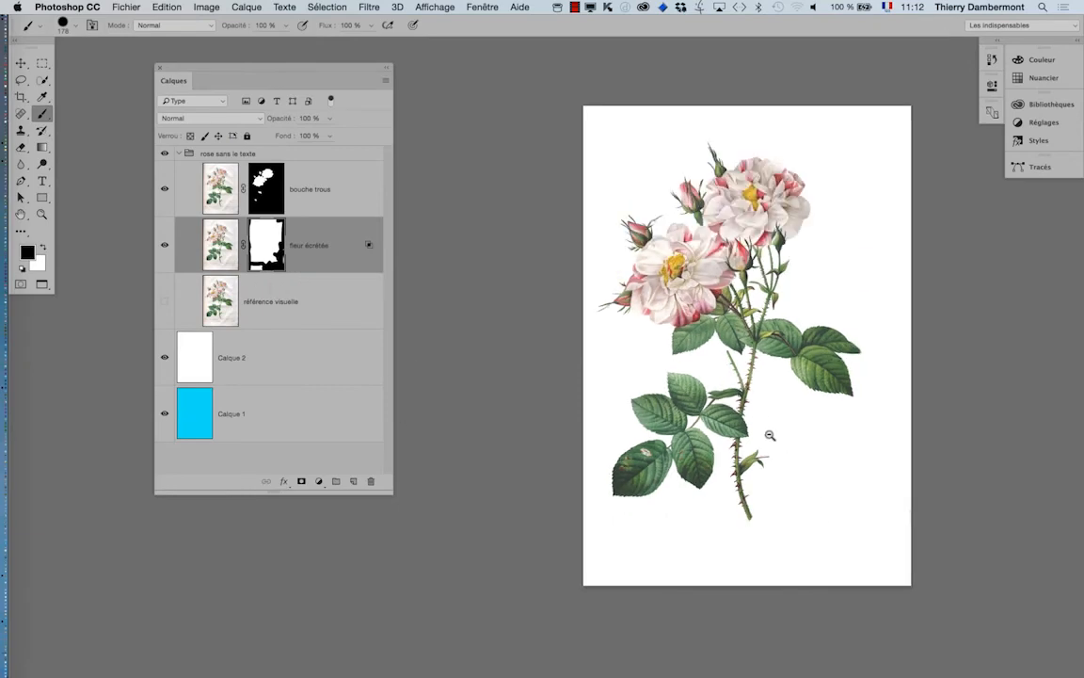
left_click_drag(683, 371, 610, 360)
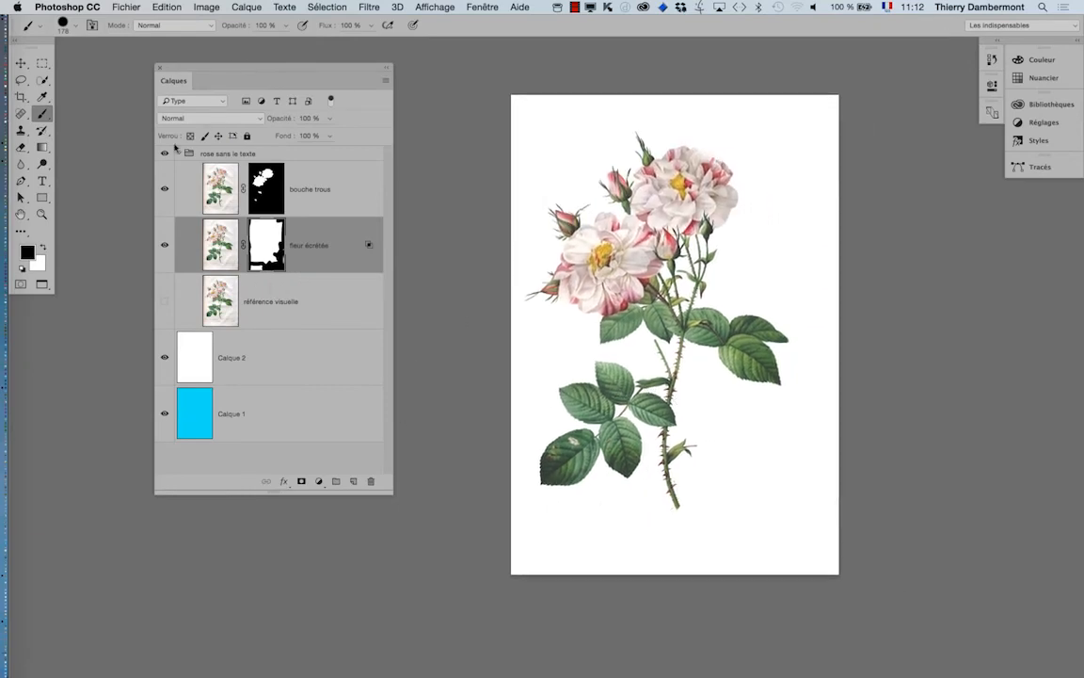